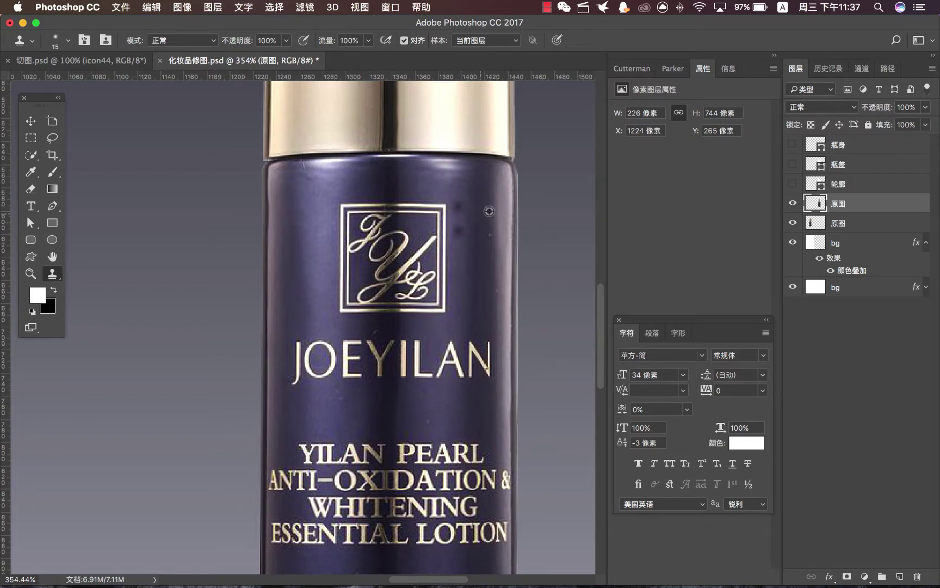
Undo the stray clone stamp dabs beside the square logo and set the clone brush size to 15.
key("super+z")
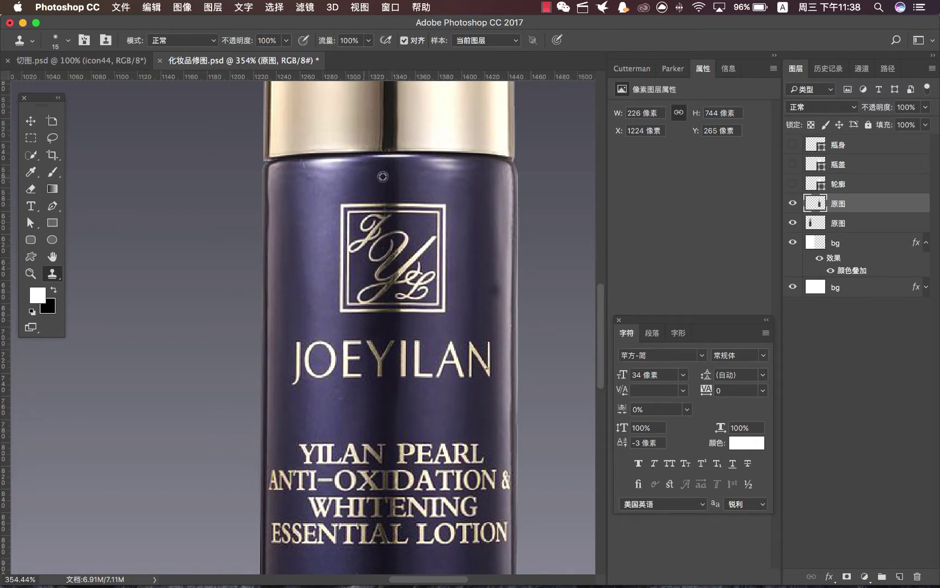
key("bracketright")
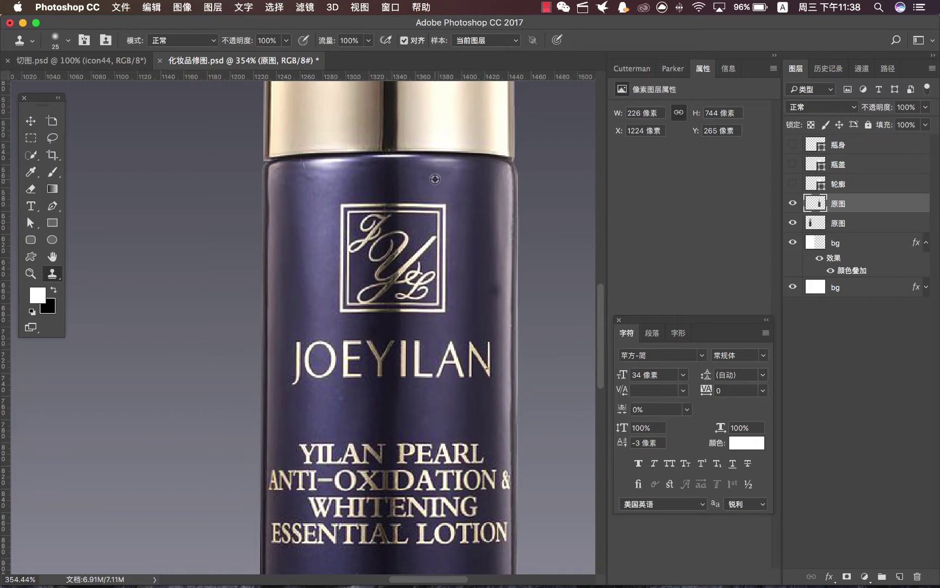
key("bracketleft")
Examine the retouched gold cap up close and the whole bottle at 100% view.
scroll(589, 337, "down", 5)
scroll(590, 337, "up", 15)
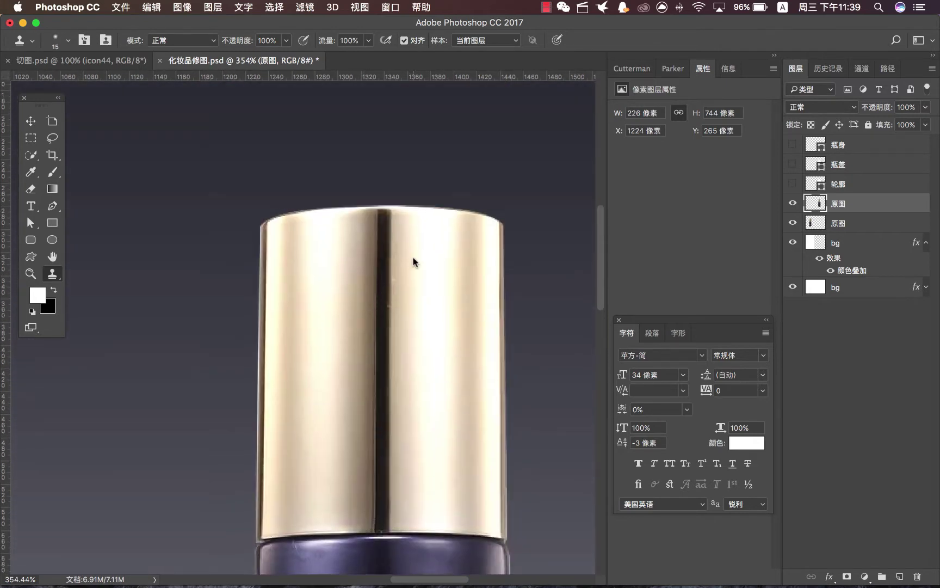
scroll(121, 273, "down", 3)
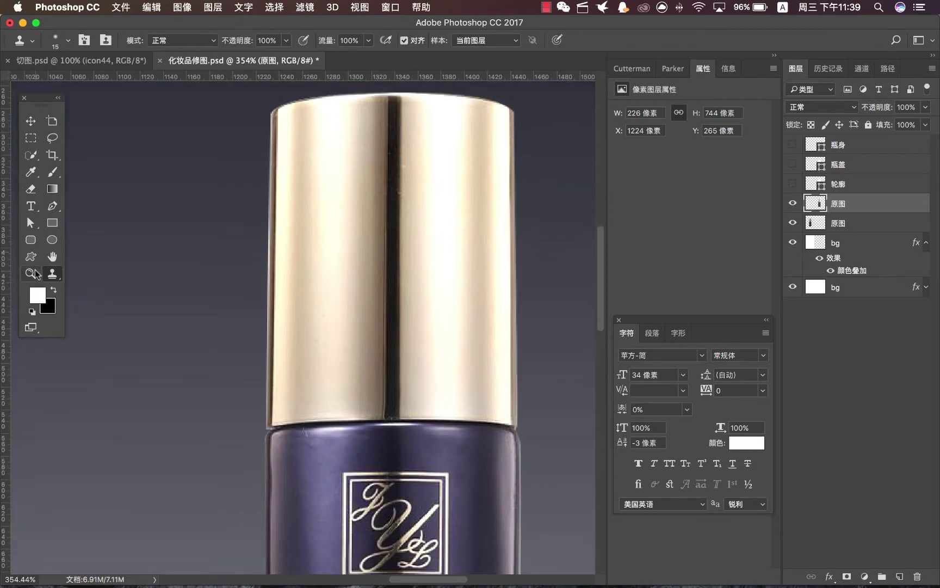
double_click(31, 273)
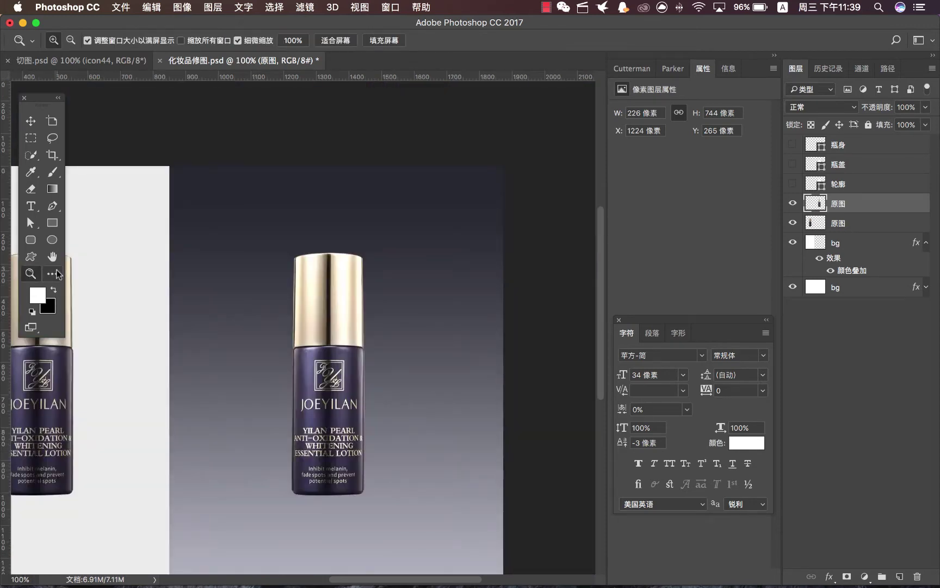
left_click(54, 275)
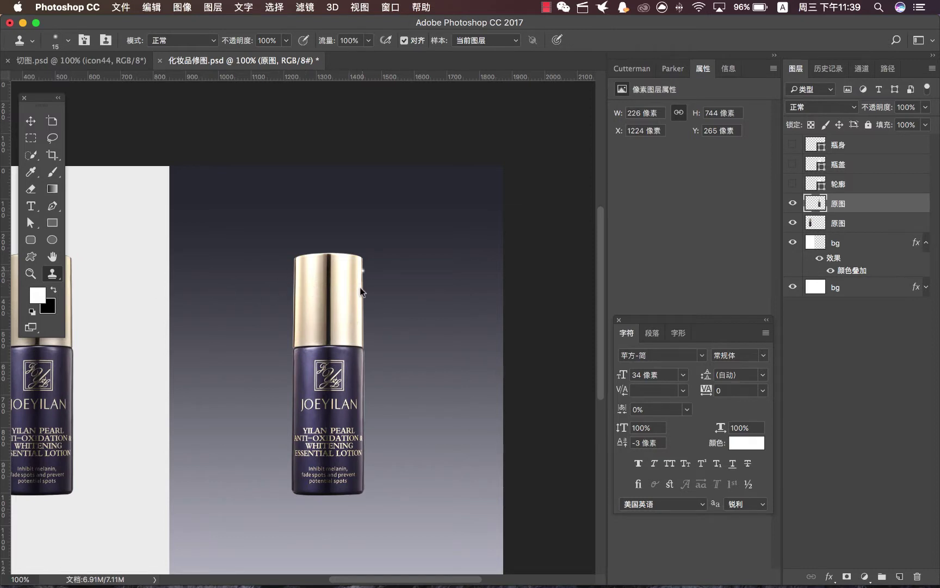
left_click(30, 273)
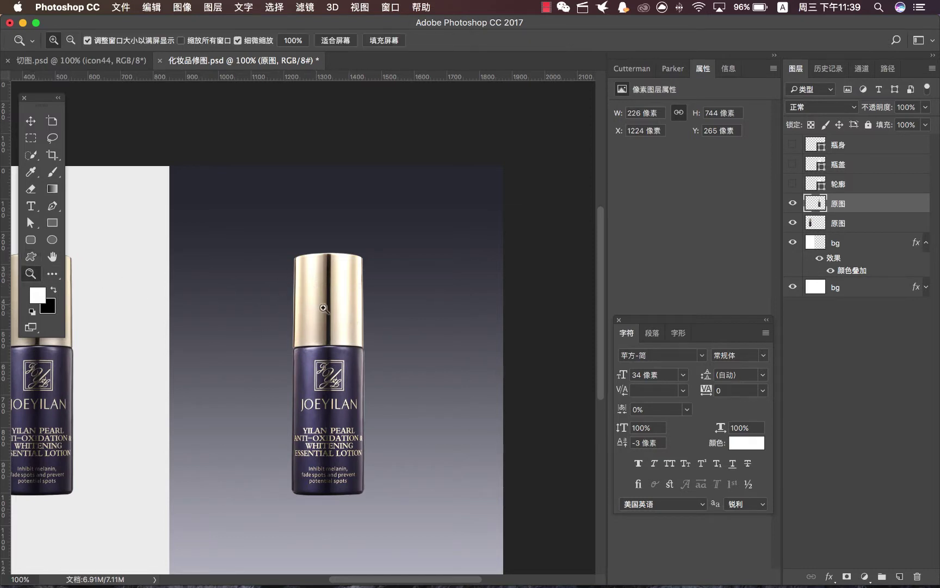
left_click_drag(324, 308, 370, 320)
key("v")
Make the white 瓶盖 shape layer visible over the cap, toggling it to compare with the photographed cap.
left_click(793, 164)
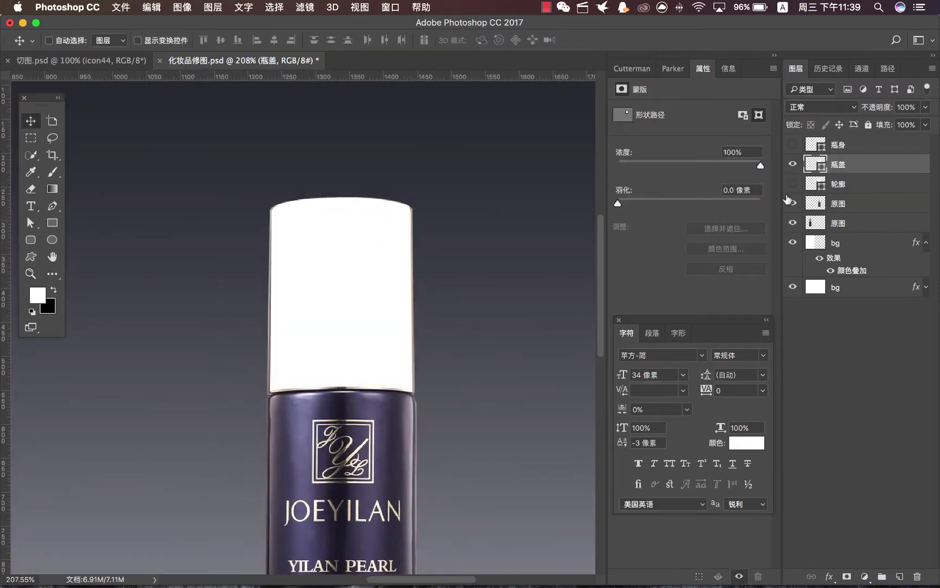
left_click(793, 164)
left_click(793, 165)
left_click(792, 164)
left_click(793, 165)
left_click(793, 164)
left_click(794, 164)
left_click(794, 165)
left_click(794, 165)
key("super+1")
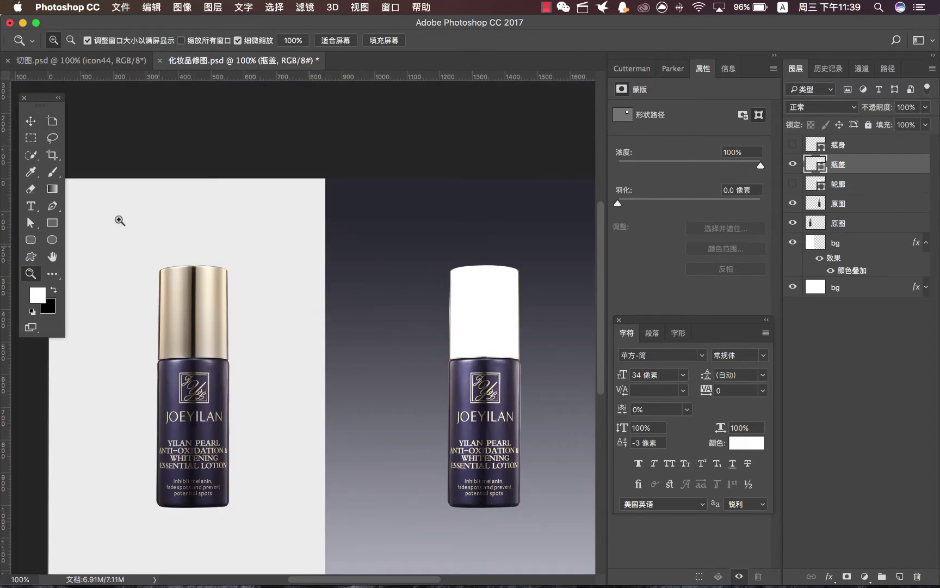
Add a linear Gradient Overlay to the 瓶盖 layer and set its angle to 0 degrees.
double_click(828, 166)
left_click_drag(570, 138, 663, 133)
left_click(554, 323)
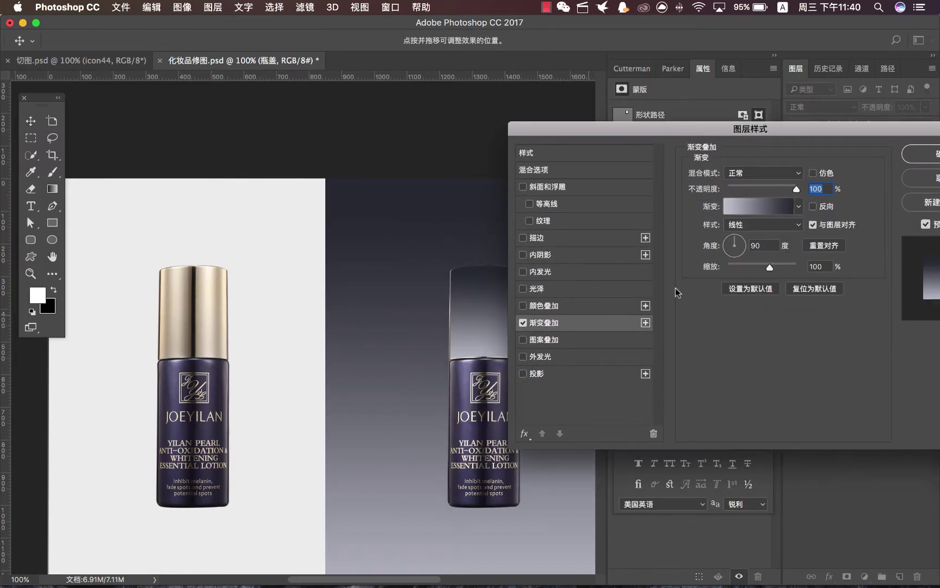
left_click_drag(765, 133, 784, 118)
double_click(780, 230)
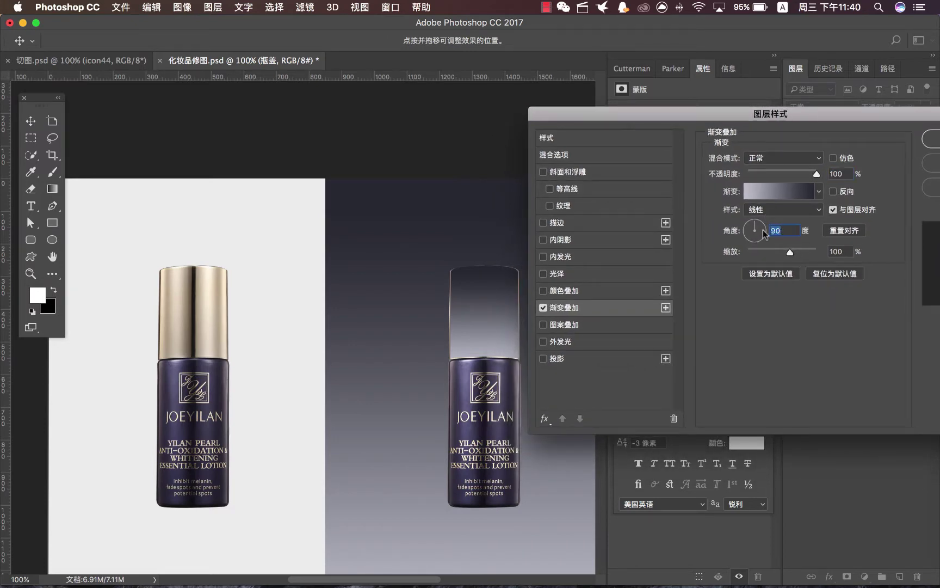
type("0")
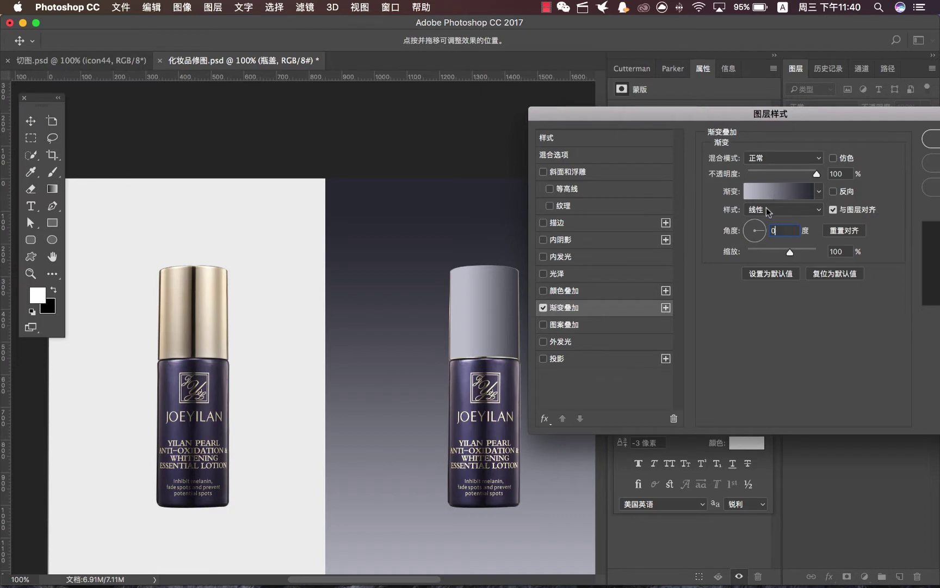
Set the gradient's first colour stop to cream #fff0d9, starting from a colour sampled on the reference bottle's cap.
left_click(803, 191)
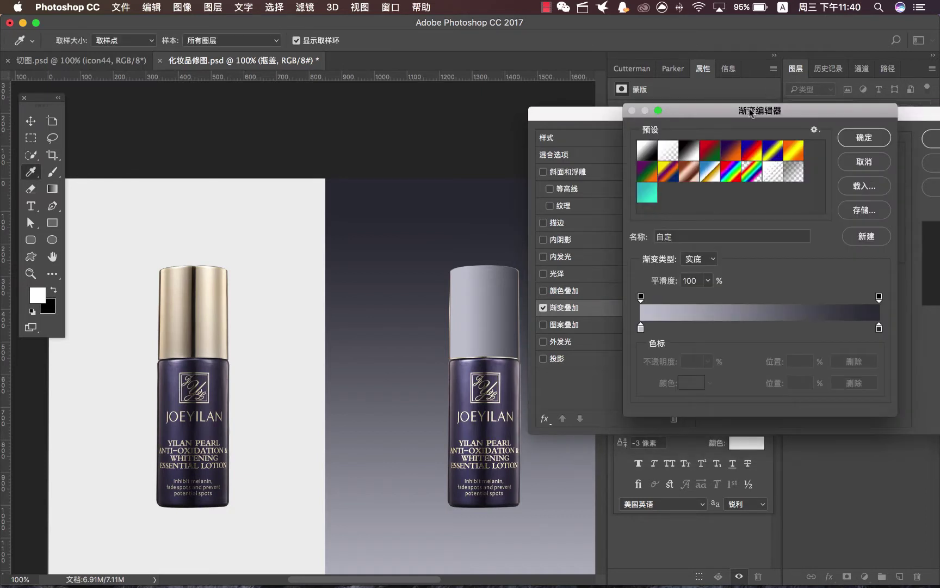
left_click_drag(751, 113, 729, 98)
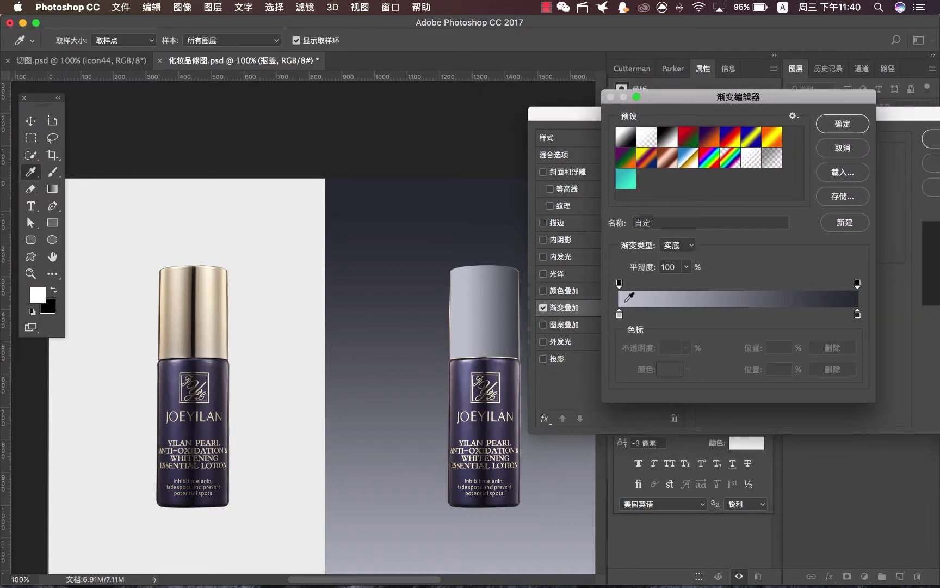
double_click(619, 314)
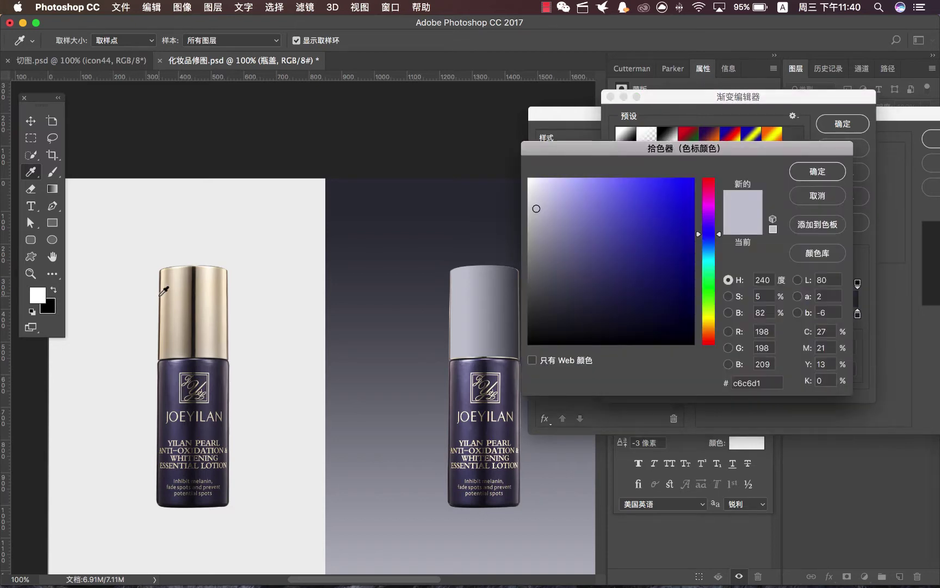
left_click(162, 295)
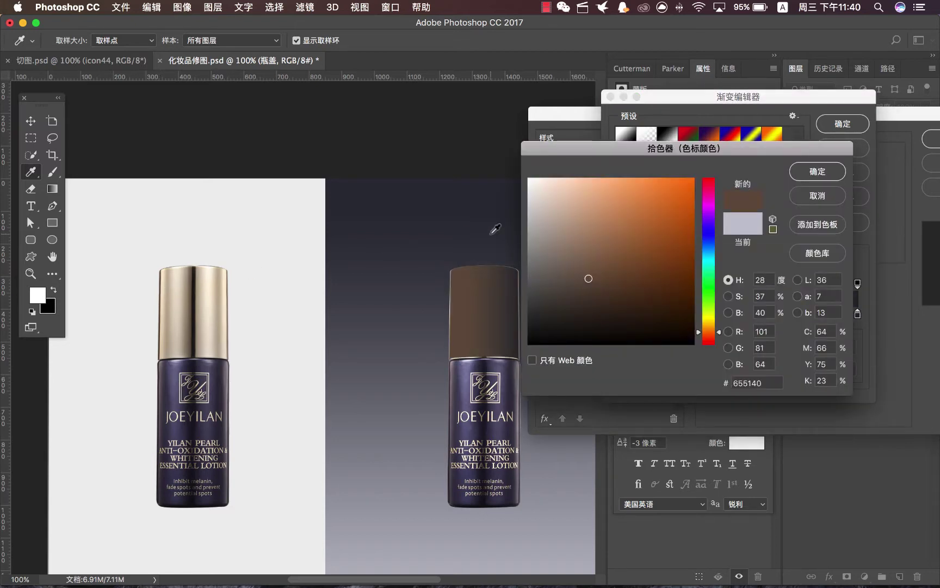
left_click(166, 282)
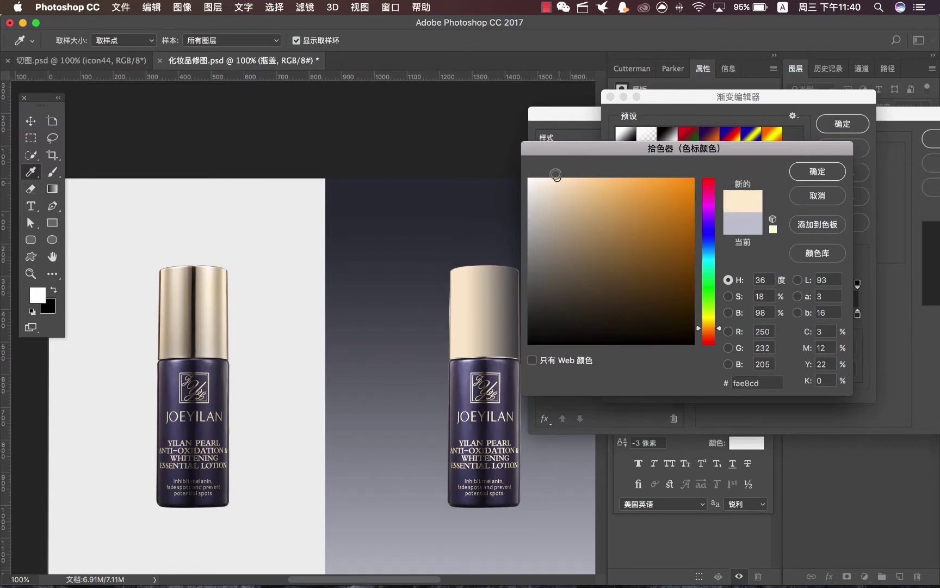
left_click_drag(556, 174, 553, 178)
left_click(813, 172)
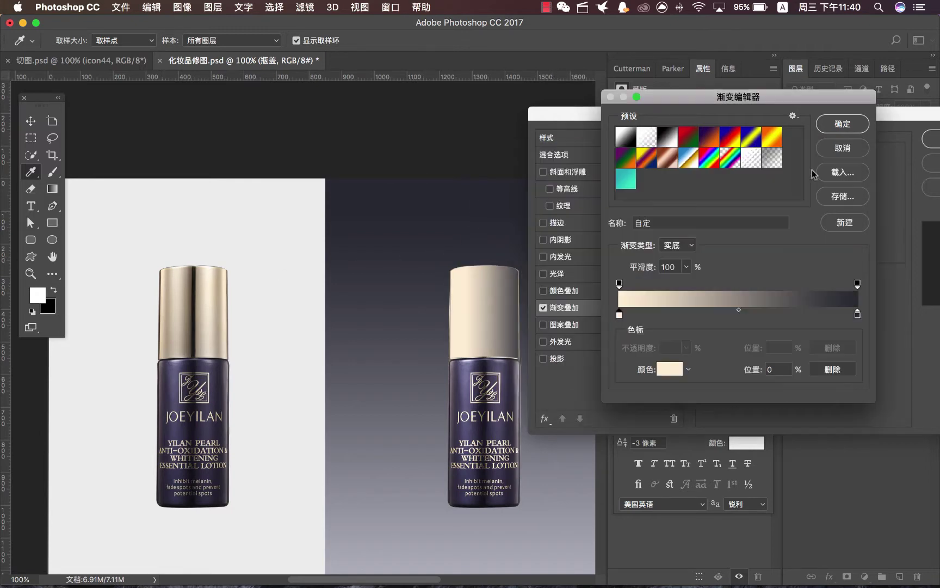
Duplicate the first colour stop to the 10% position and recolour it tan #c7b59d from the reference cap.
key("alt")
left_click_drag(619, 314, 646, 316)
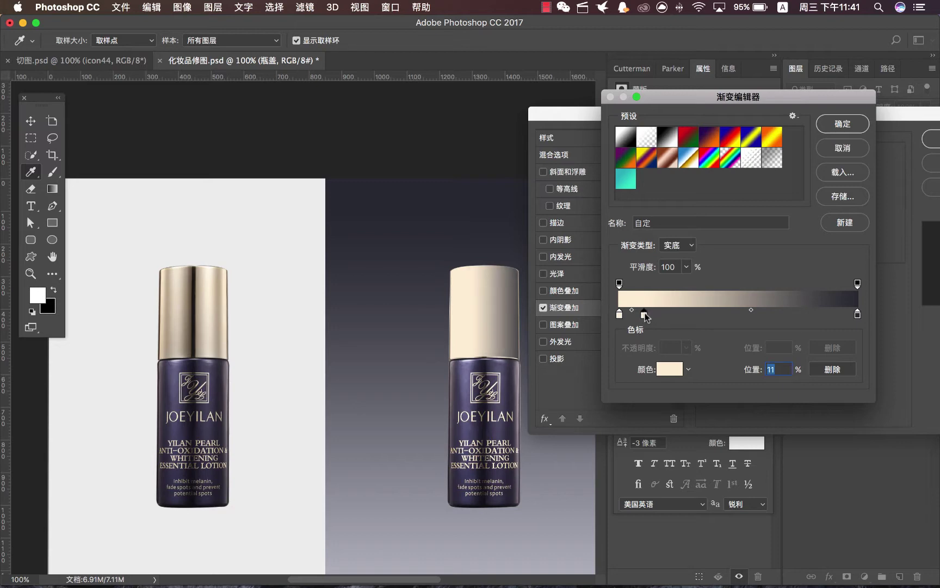
double_click(644, 315)
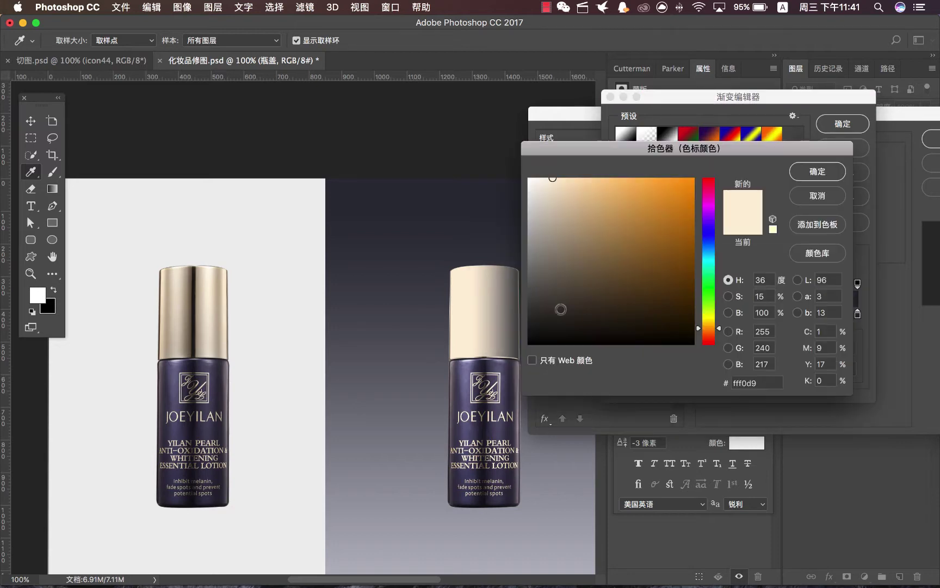
left_click(168, 278)
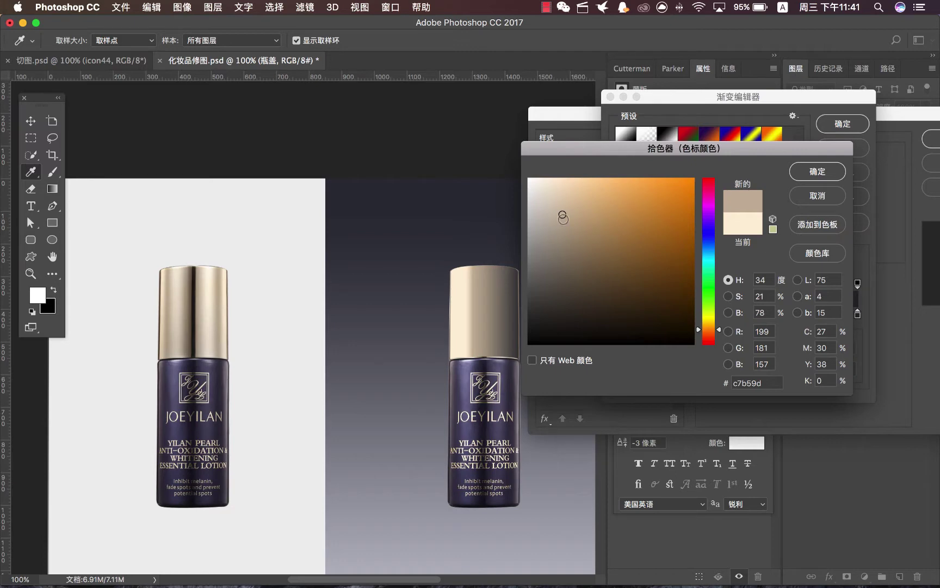
left_click(804, 172)
left_click(643, 315)
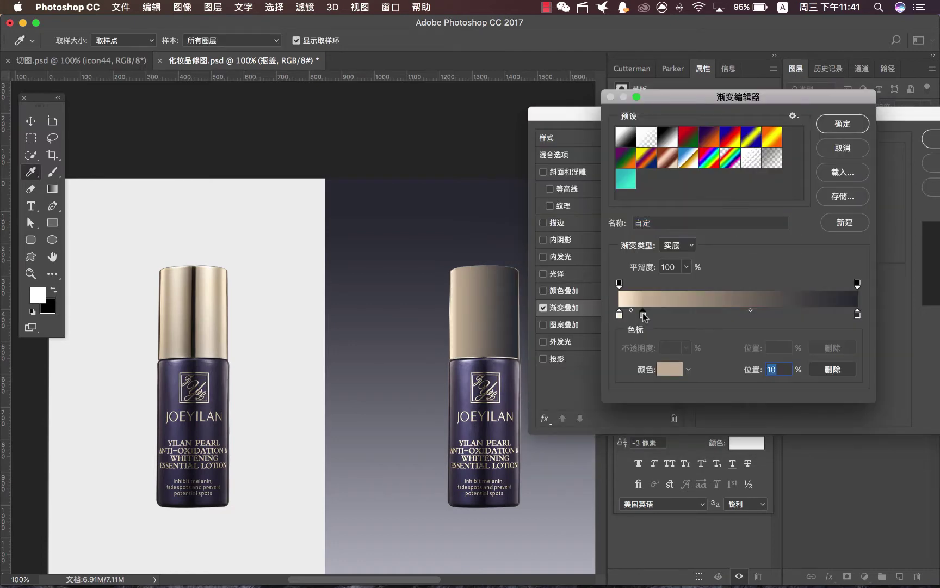
Duplicate the tan stop to 21% and recolour it light cream #f5e6cf based on the reference cap's highlight.
left_click_drag(643, 315, 671, 319)
key("alt")
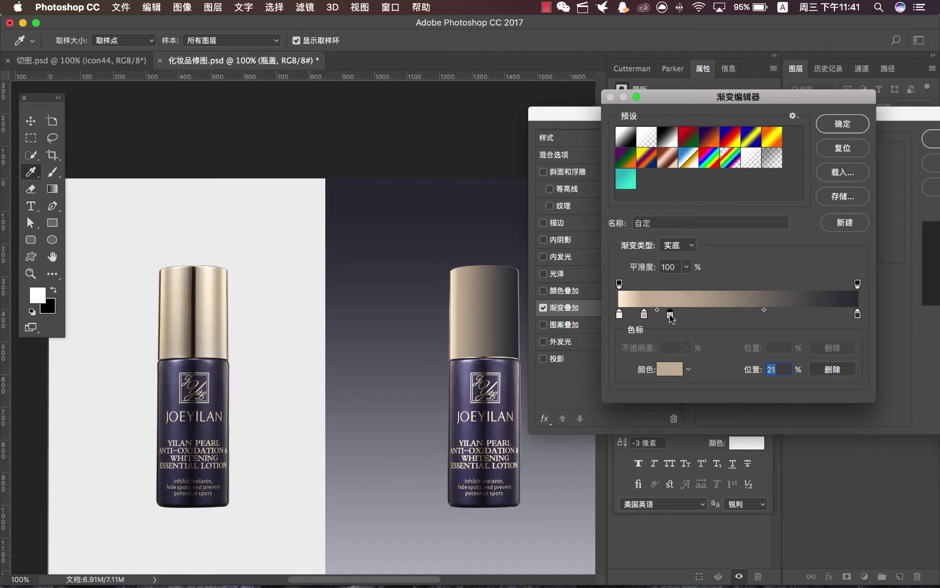
double_click(670, 315)
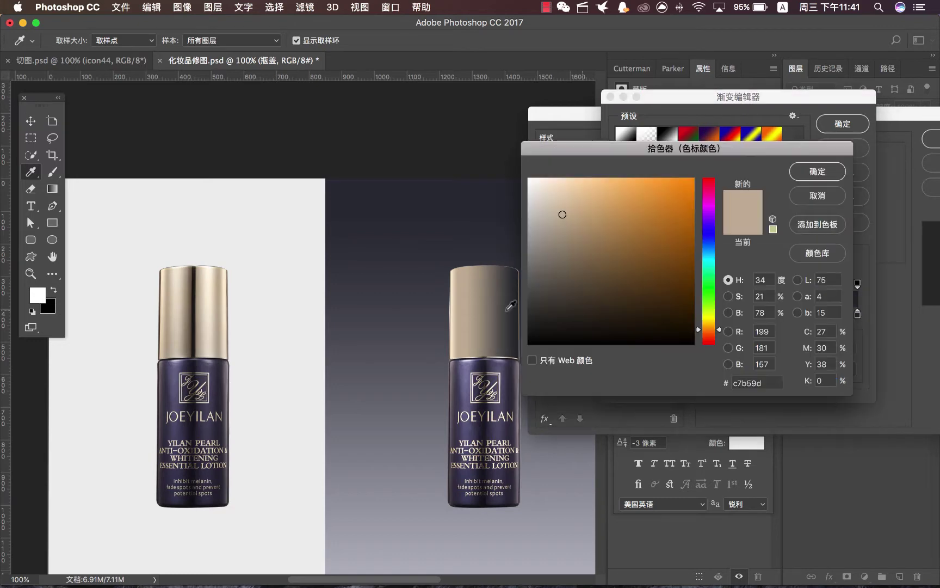
left_click(174, 292)
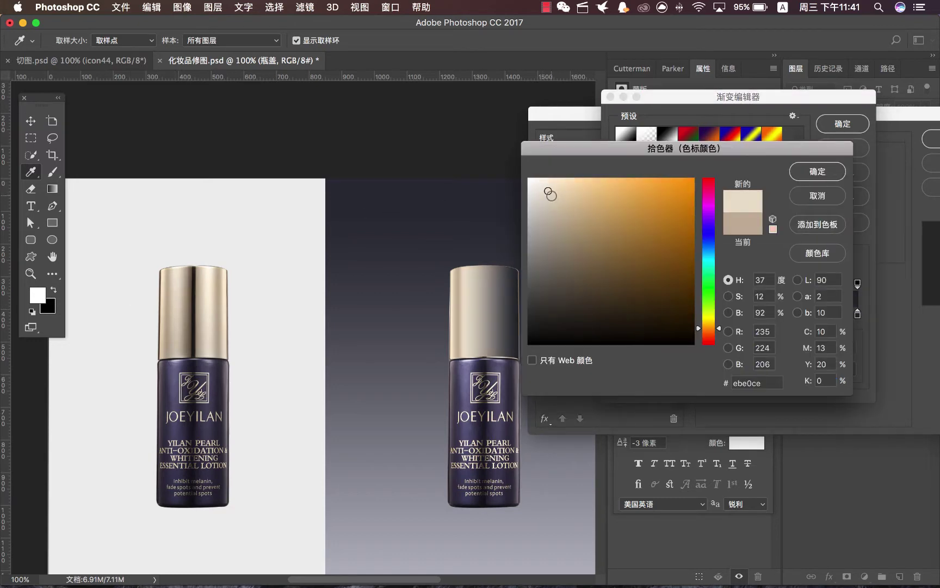
left_click_drag(548, 191, 557, 185)
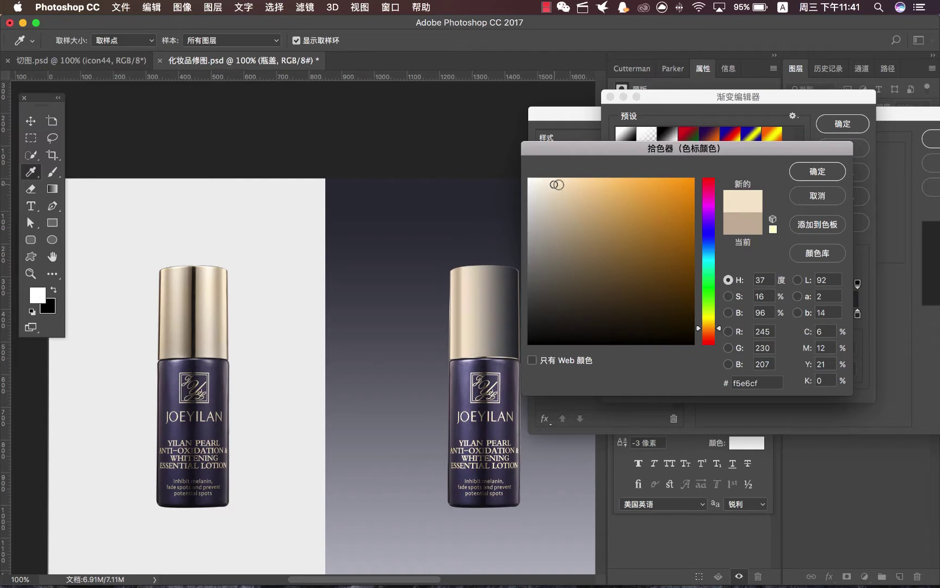
left_click(811, 172)
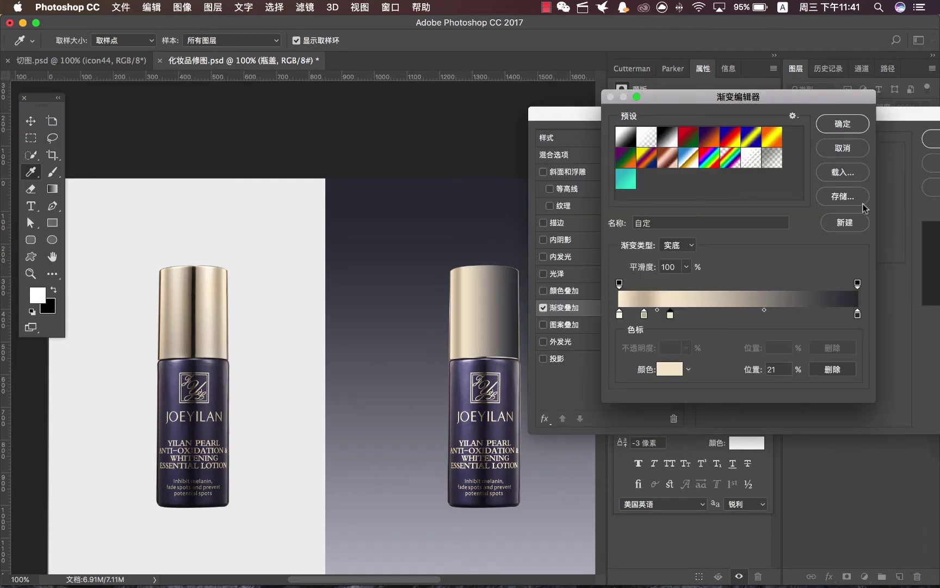
Add a near-black #14100f stop, place it near the gradient's middle, and copy the cream and tan stops to its other side.
double_click(668, 315)
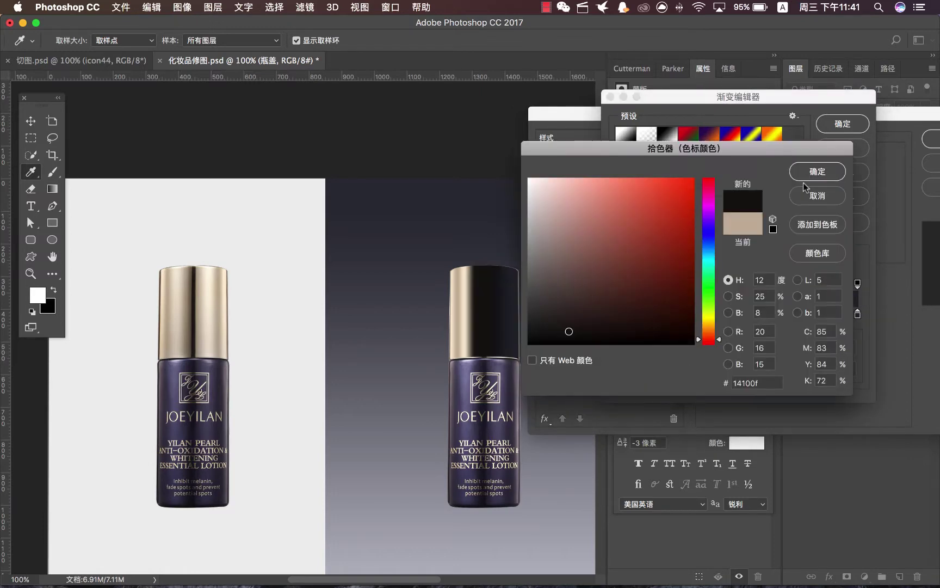
left_click(815, 173)
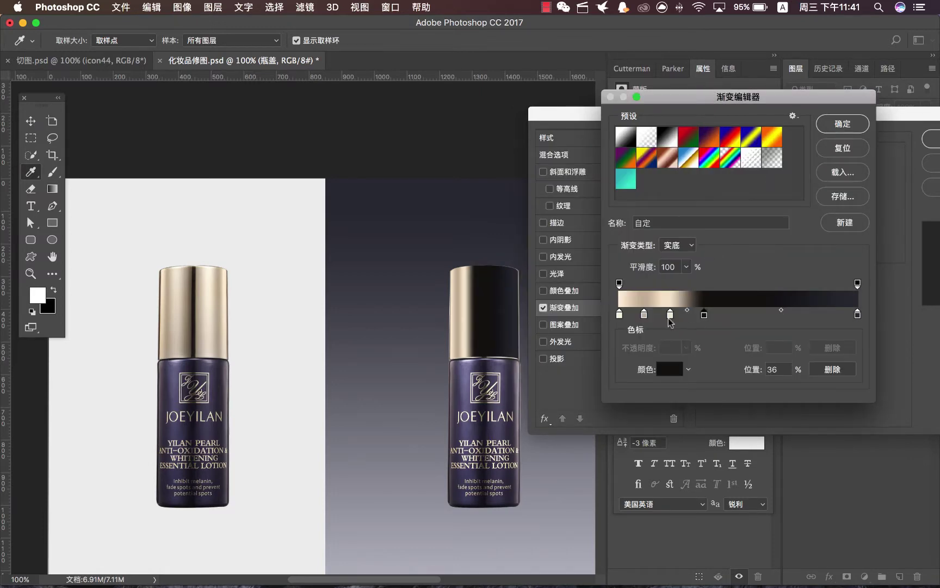
left_click_drag(670, 316, 736, 316)
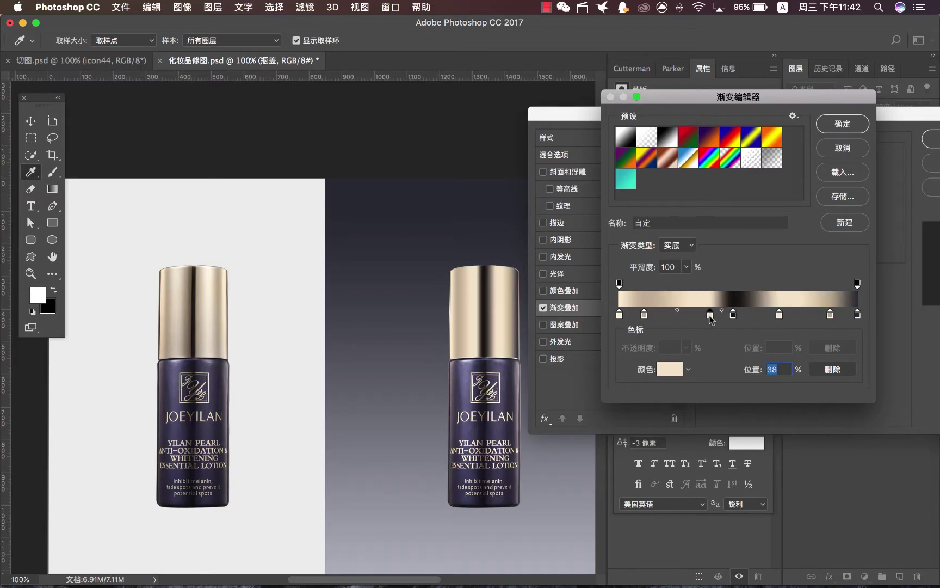
Move the two cream stops flanking the dark band to 41% and 63%.
left_click_drag(709, 318, 718, 316)
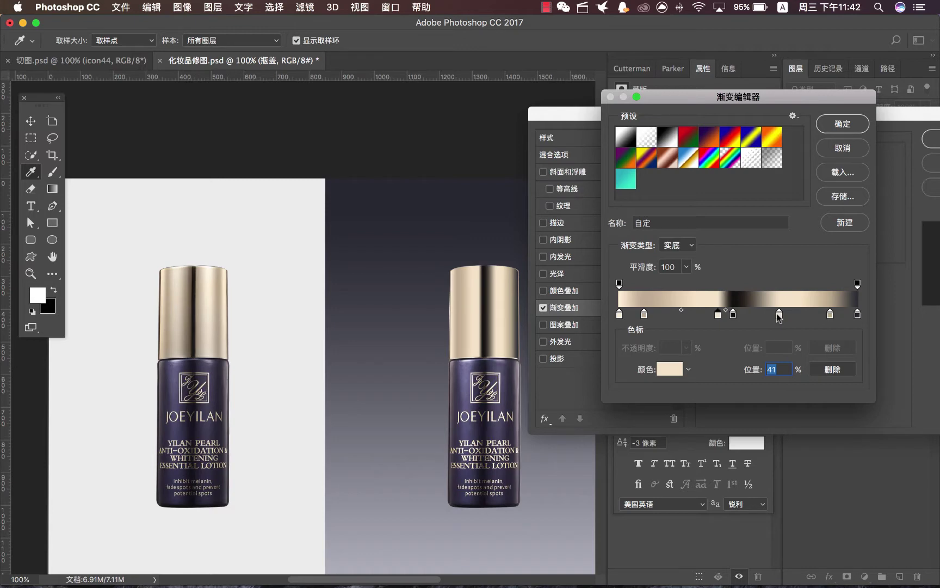
left_click_drag(777, 314, 770, 318)
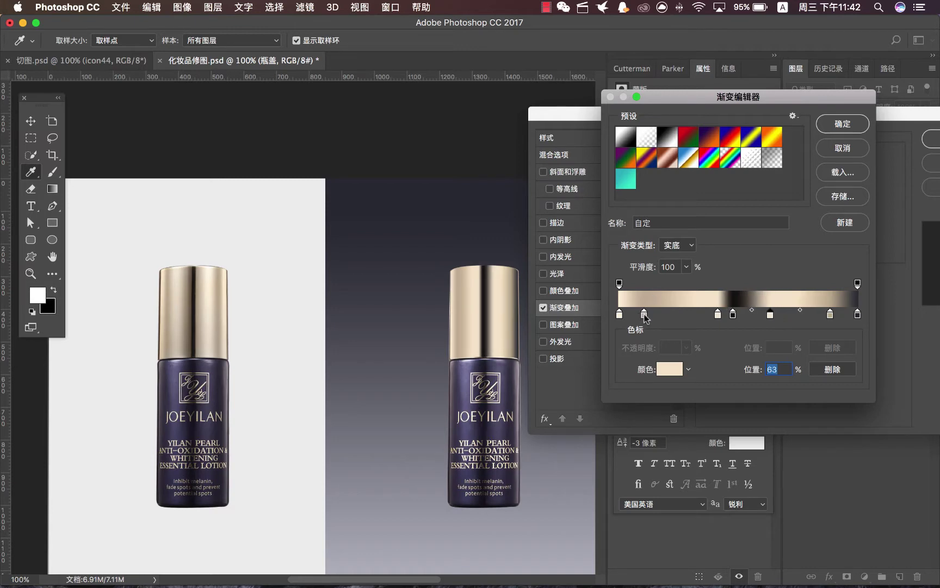
Move the first tan colour stop to 19% and recolour it darker tan #af9c83.
left_click_drag(644, 315, 664, 318)
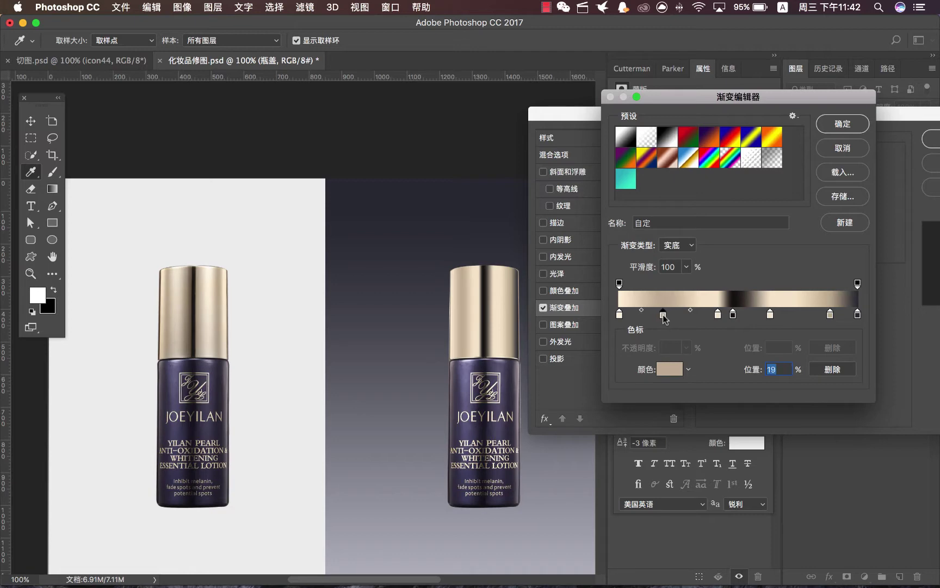
double_click(663, 315)
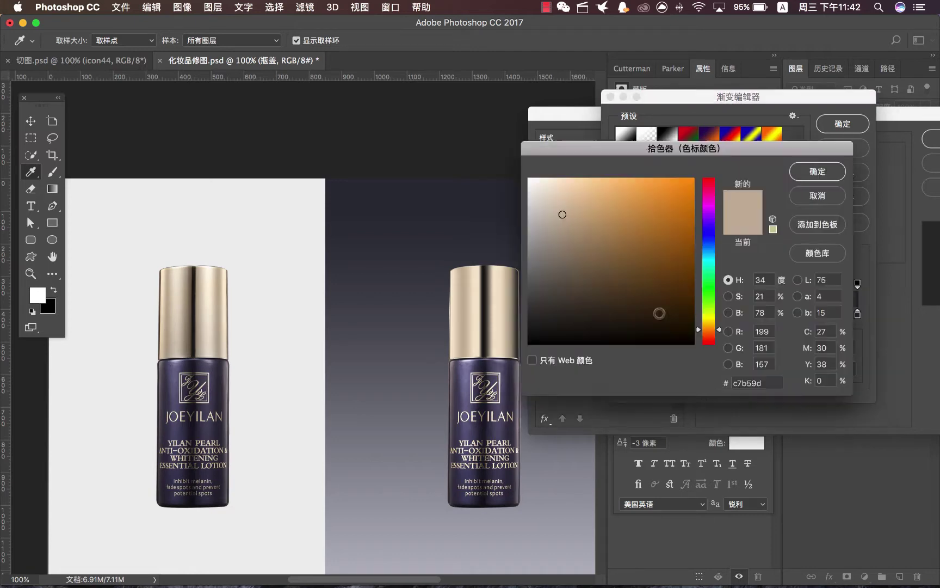
left_click(569, 230)
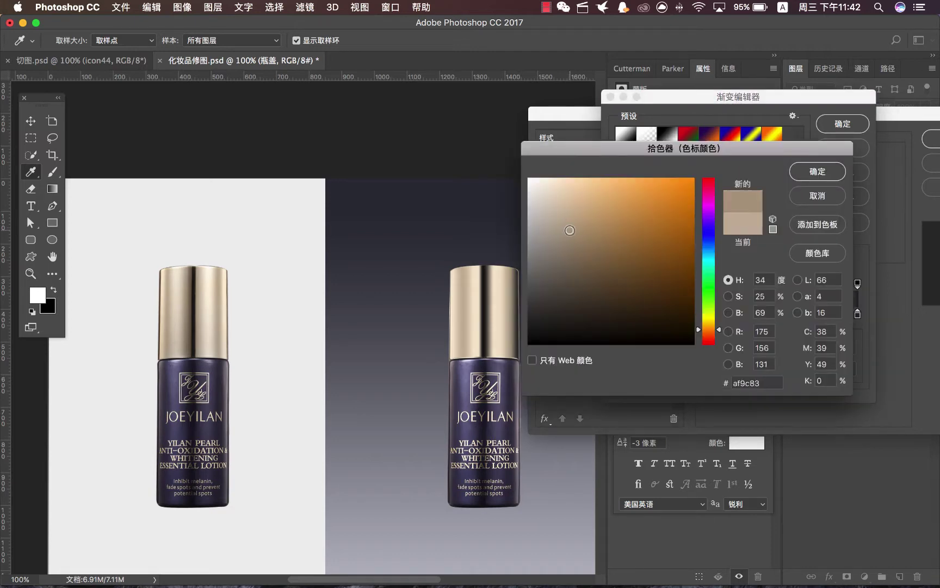
key("Return")
Place a copy of the starting cream stop at 6% and recolour the stop at the gradient's start warm grey #7e7b76.
left_click(632, 314)
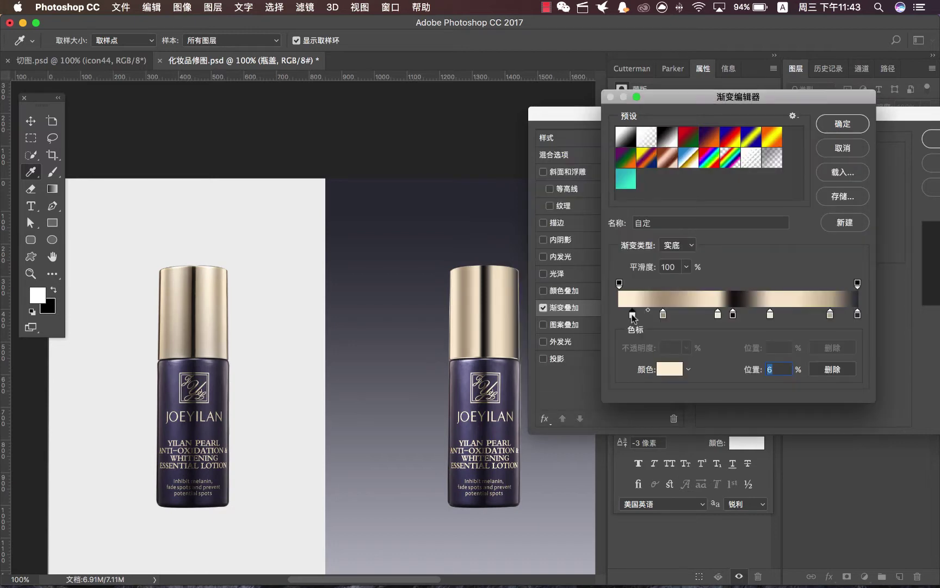
left_click_drag(633, 315, 621, 315)
double_click(620, 315)
left_click(546, 283)
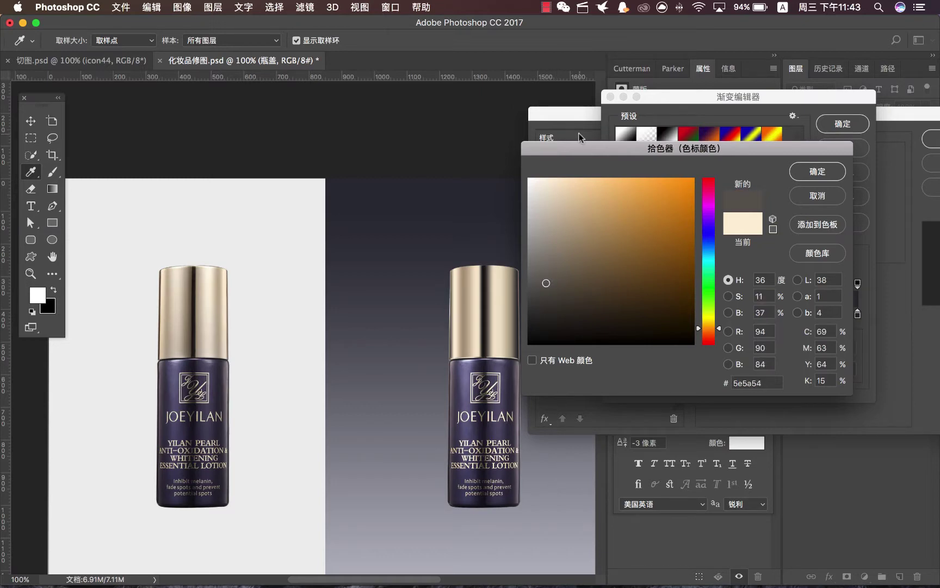
left_click(540, 261)
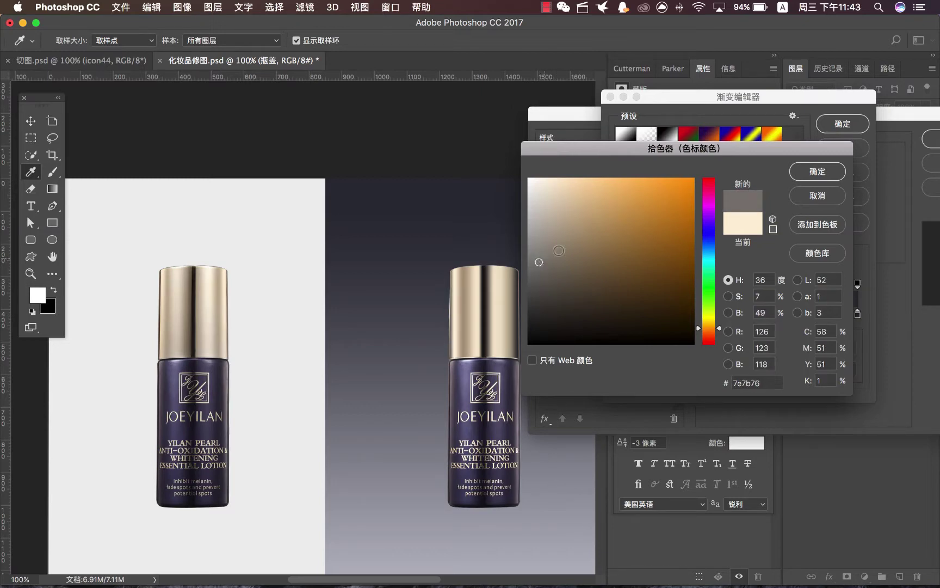
left_click(834, 172)
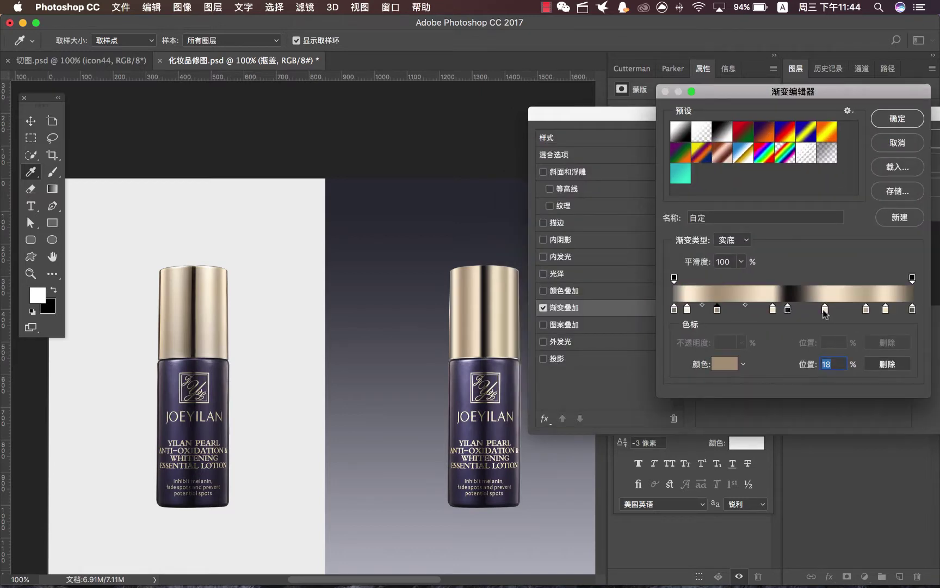
Reposition the stops beyond the dark band: cream to 60%, tan to 78% and the last cream stop to 91%.
left_click_drag(823, 310, 817, 309)
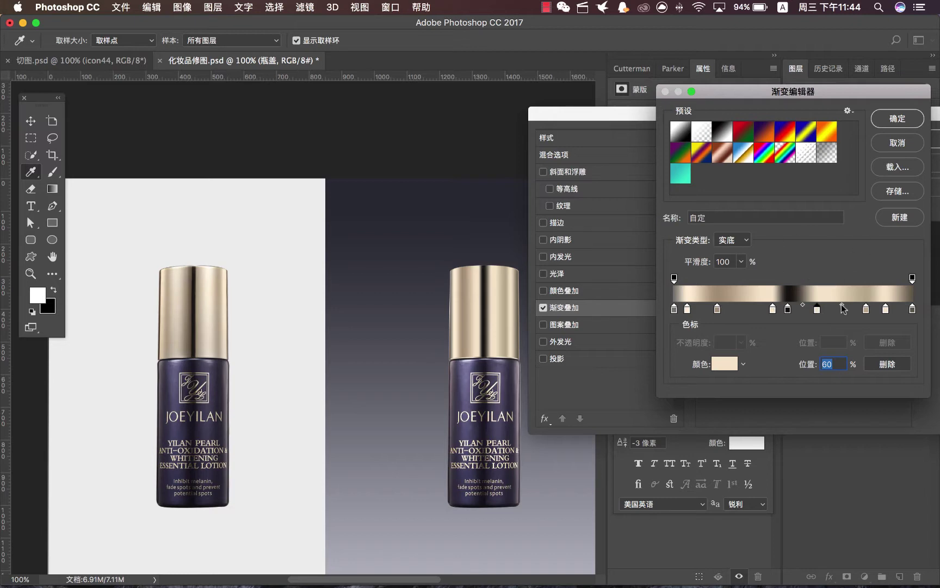
left_click(841, 304)
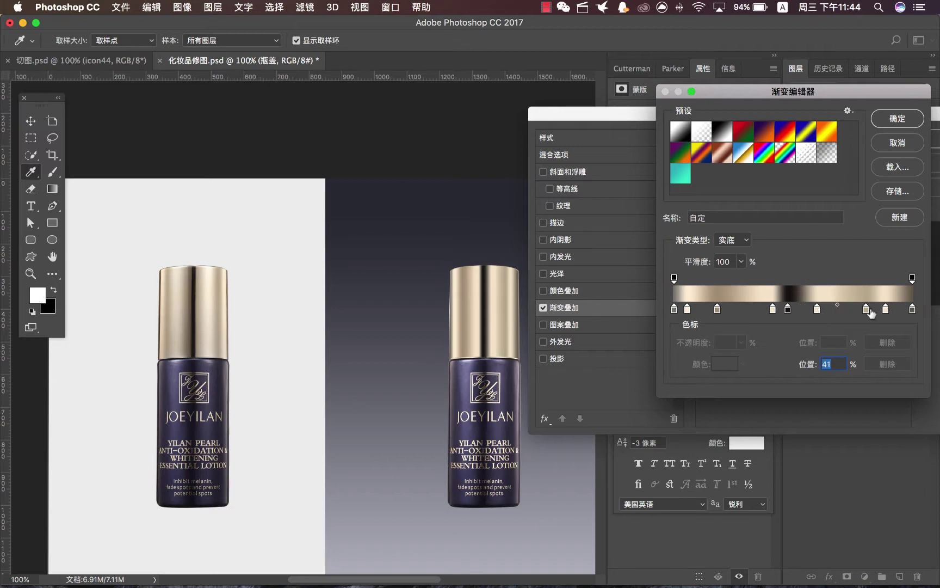
left_click_drag(866, 309, 861, 310)
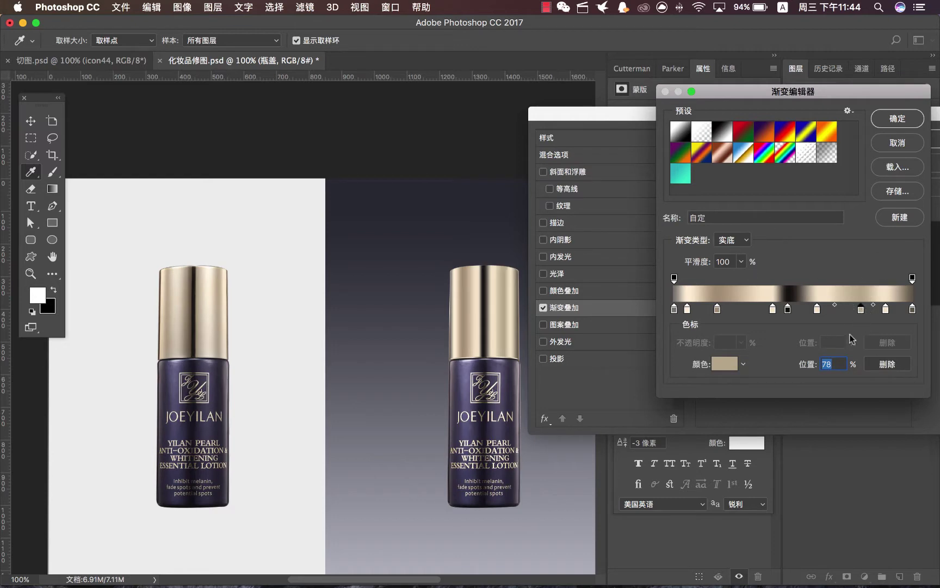
left_click_drag(887, 309, 892, 310)
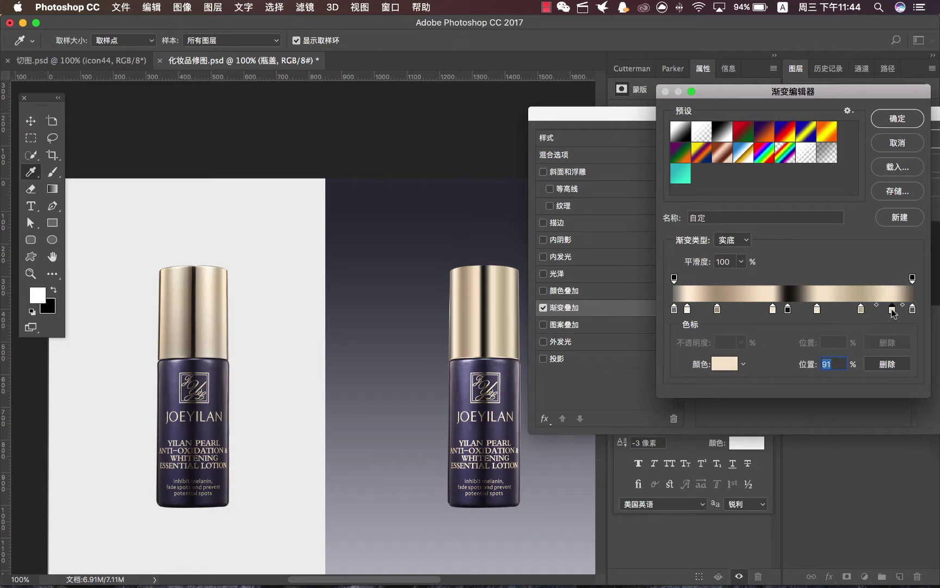
Recolour the cream stop at 91% a lighter cream, close to #ffefd4.
double_click(891, 309)
left_click_drag(578, 195, 587, 185)
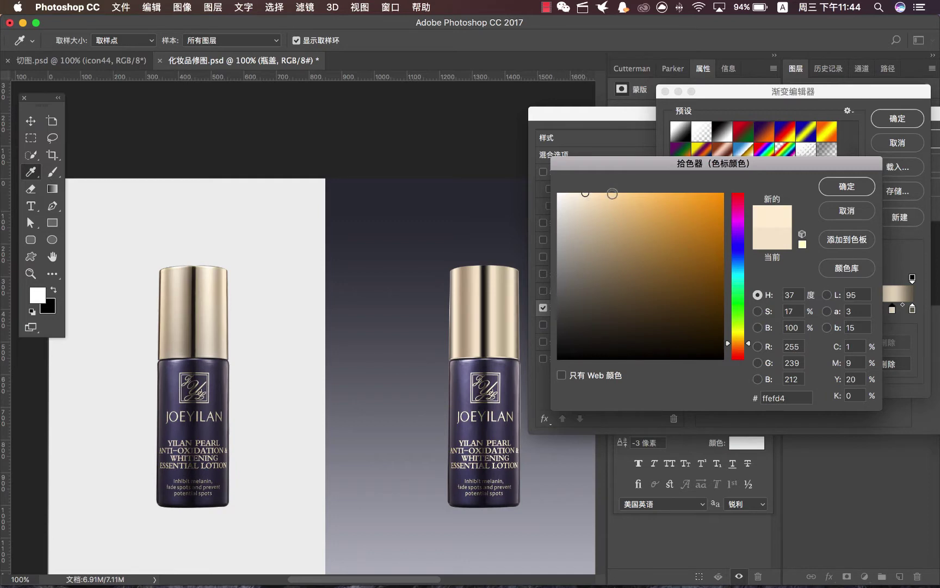
left_click_drag(606, 158, 644, 174)
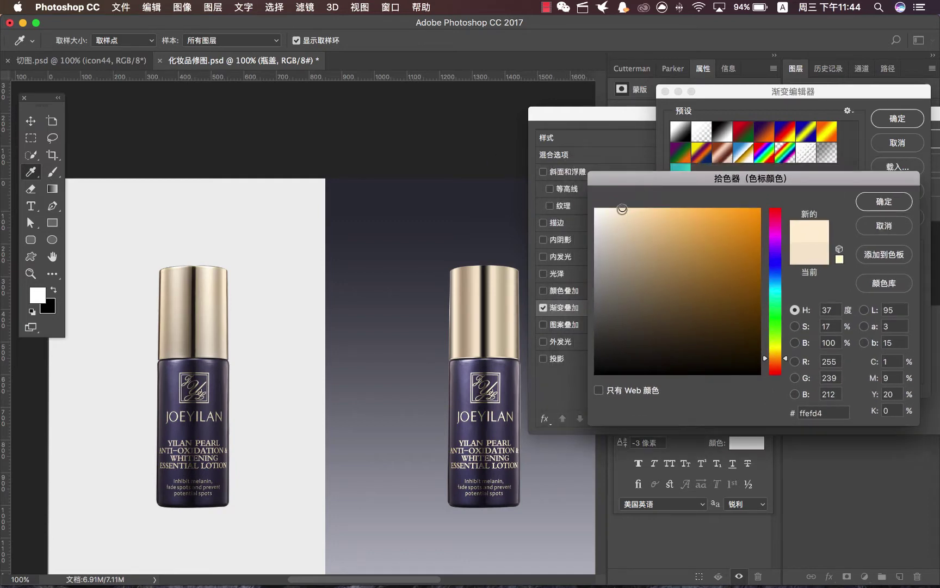
left_click(620, 208)
left_click_drag(825, 186, 791, 196)
left_click(850, 212)
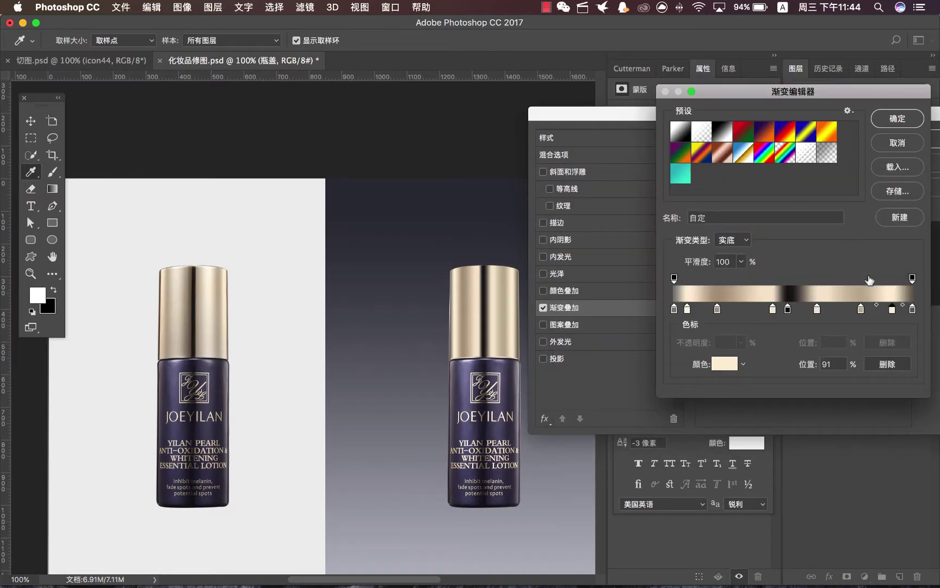
Accept the edited gradient and apply the gradient overlay to the cap layer.
left_click(687, 309)
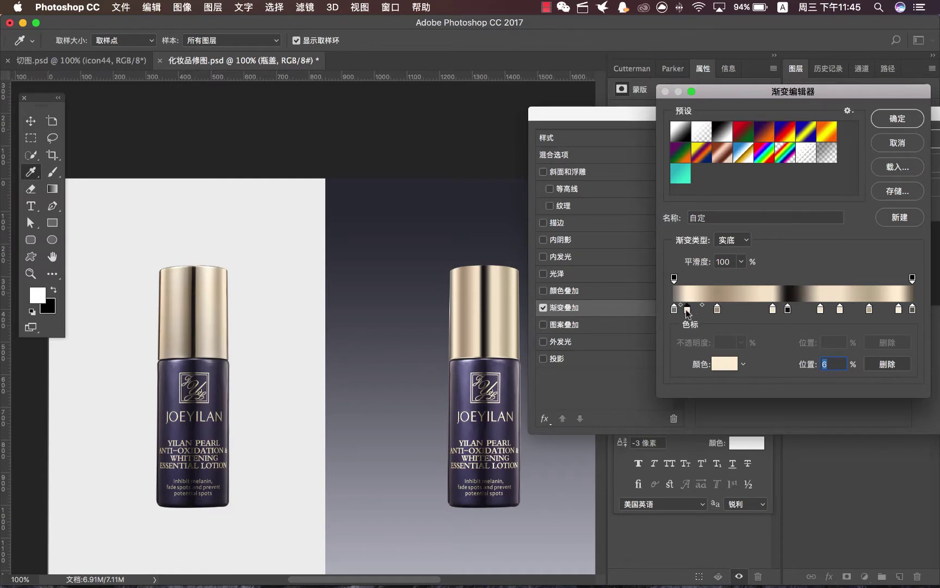
left_click_drag(809, 116, 713, 120)
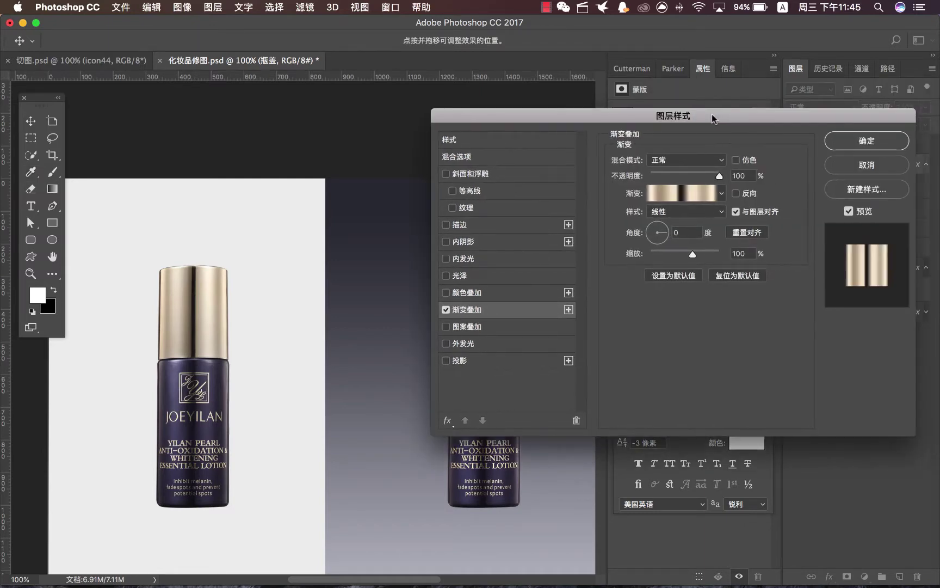
left_click(860, 141)
Compare the rebuilt cap with the reference bottle, toggling the upper 原图 layer's visibility.
key("h")
scroll(498, 216, "down", 2)
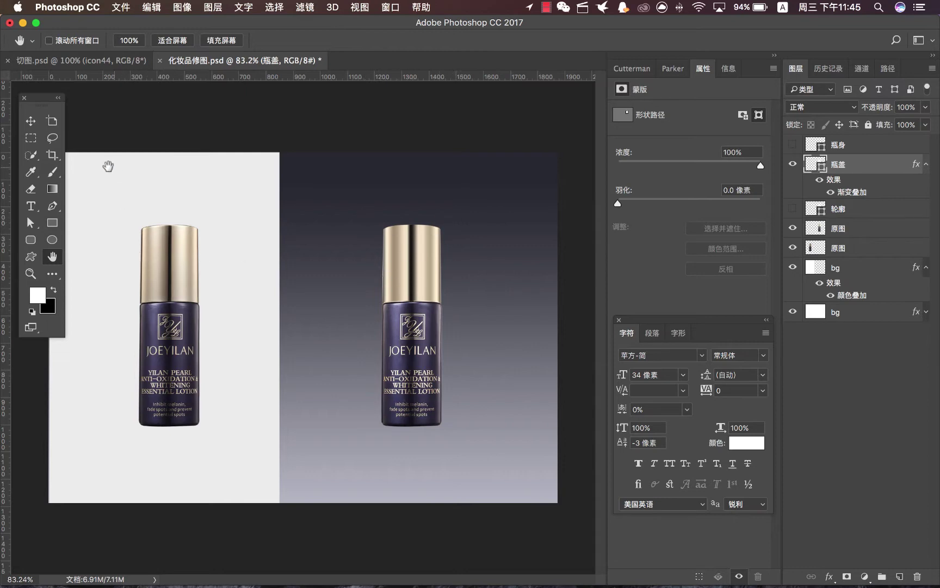
left_click(30, 121)
key("z")
left_click_drag(413, 225, 391, 240)
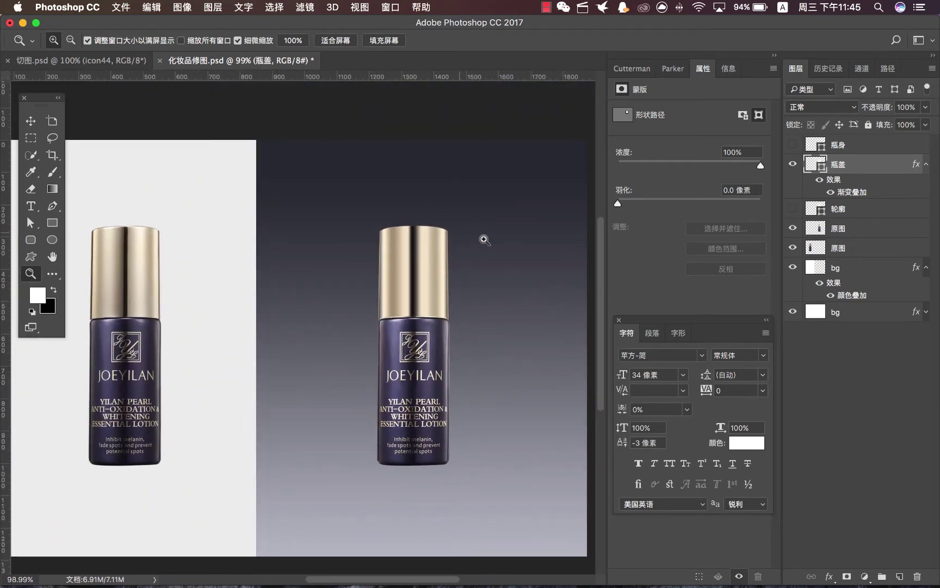
left_click(33, 122)
key("super")
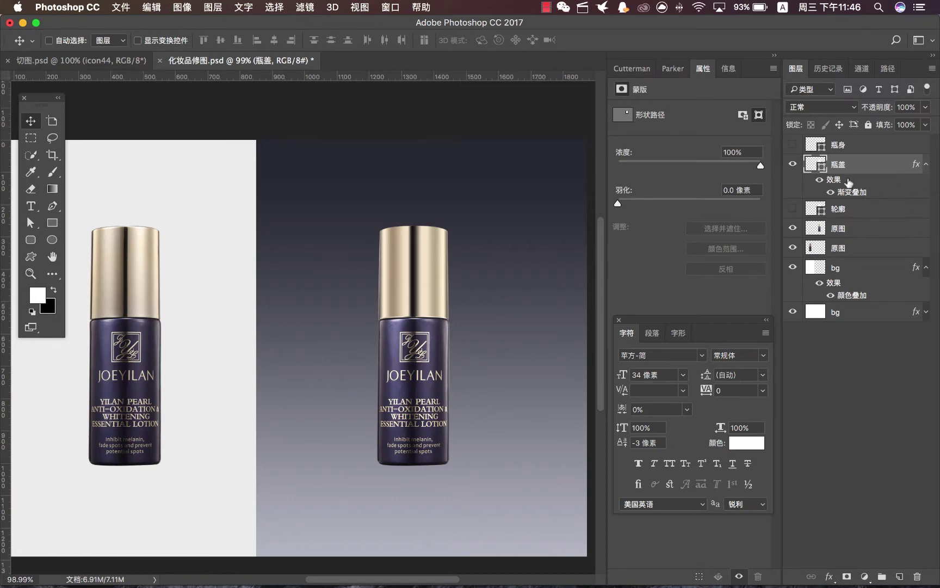
left_click(793, 228)
left_click(792, 228)
Select a vertical strip about 54 × 603 px over the bottle body's light side and fill it with white on a new layer.
left_click(31, 139)
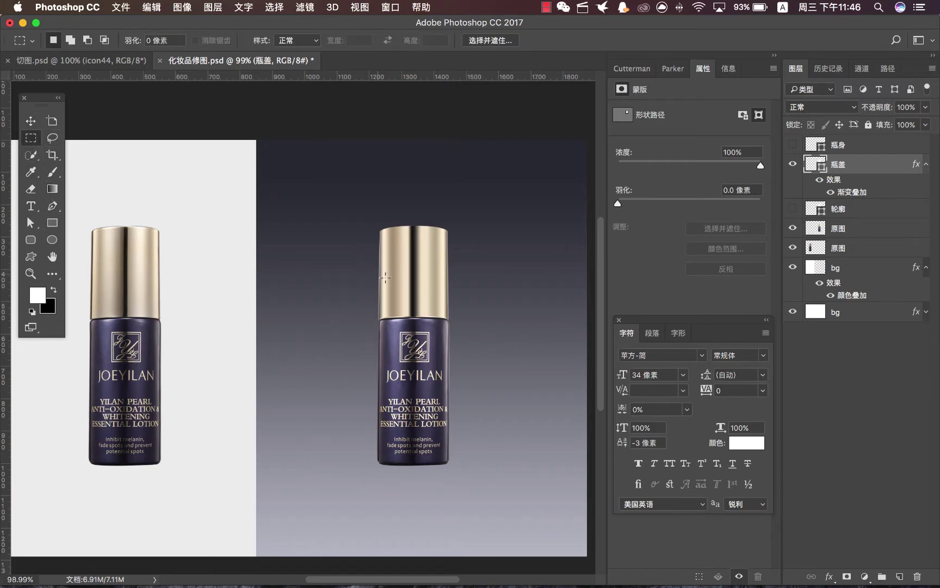
left_click_drag(389, 281, 406, 494)
left_click(401, 328)
left_click_drag(389, 307, 406, 500)
left_click(900, 576)
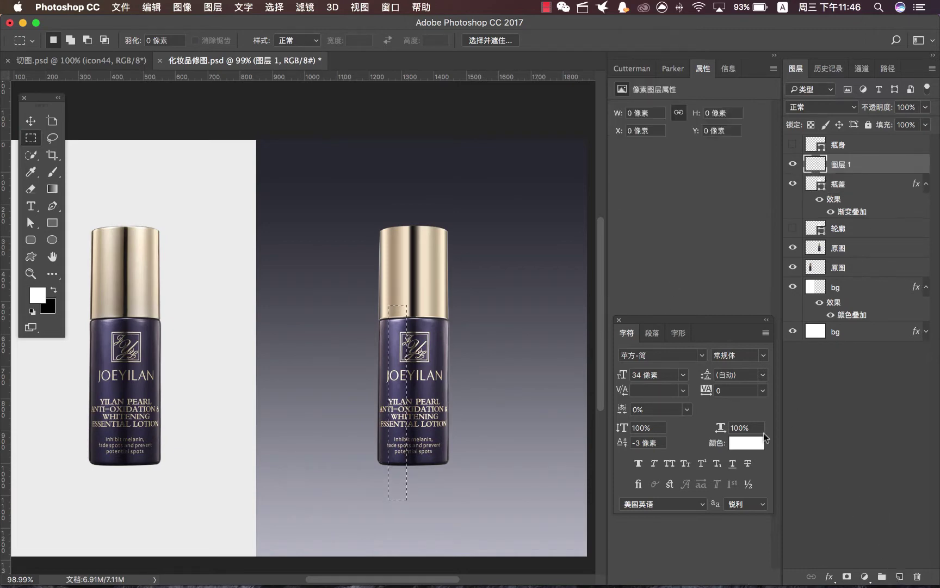
key("alt+BackSpace")
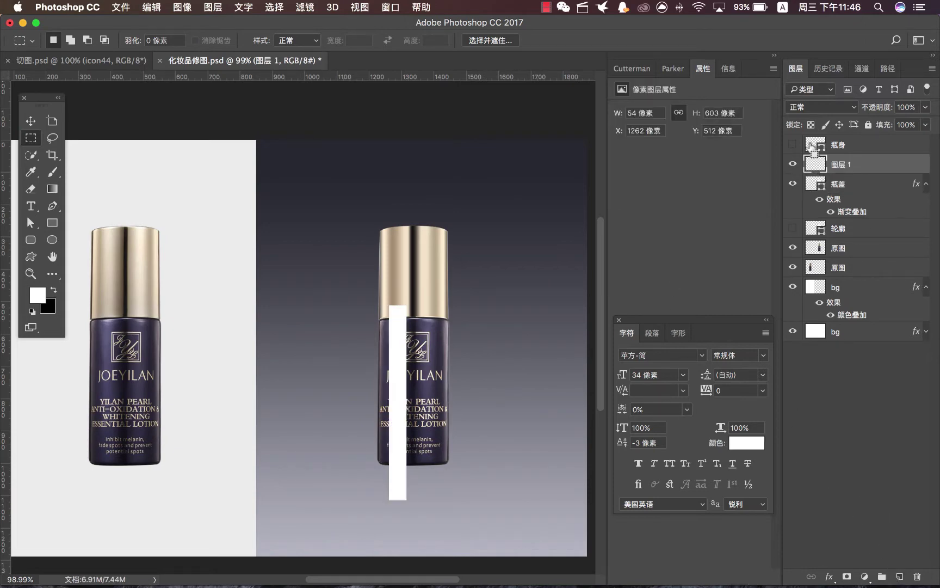
Trim the white strip to the bottle body by copying it through the 瓶身 shape's selection, keeping only the trimmed layer.
left_click(815, 144, "super")
key("super+j")
key("v")
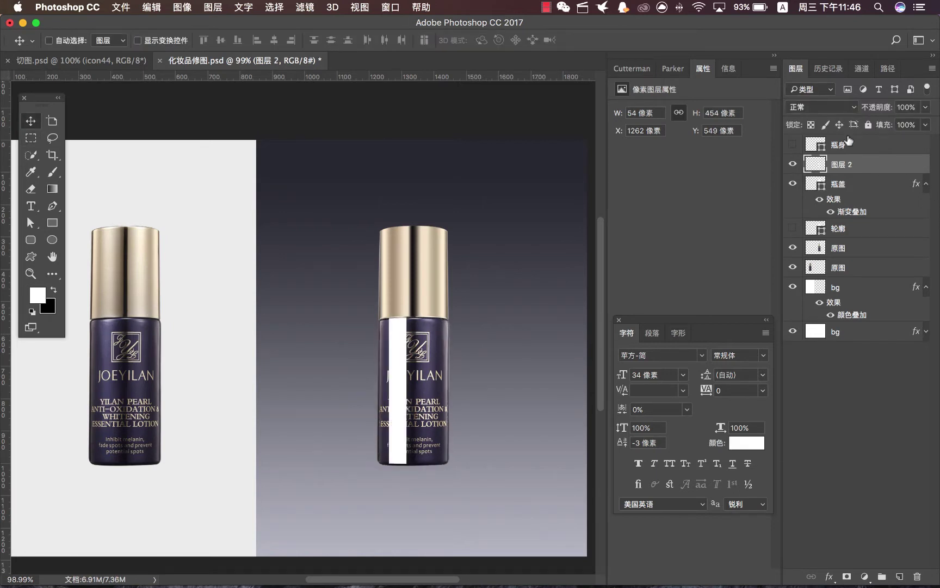
Add a layer mask to the white strip and soften its inner edge with an 80 px black brush.
left_click(847, 576)
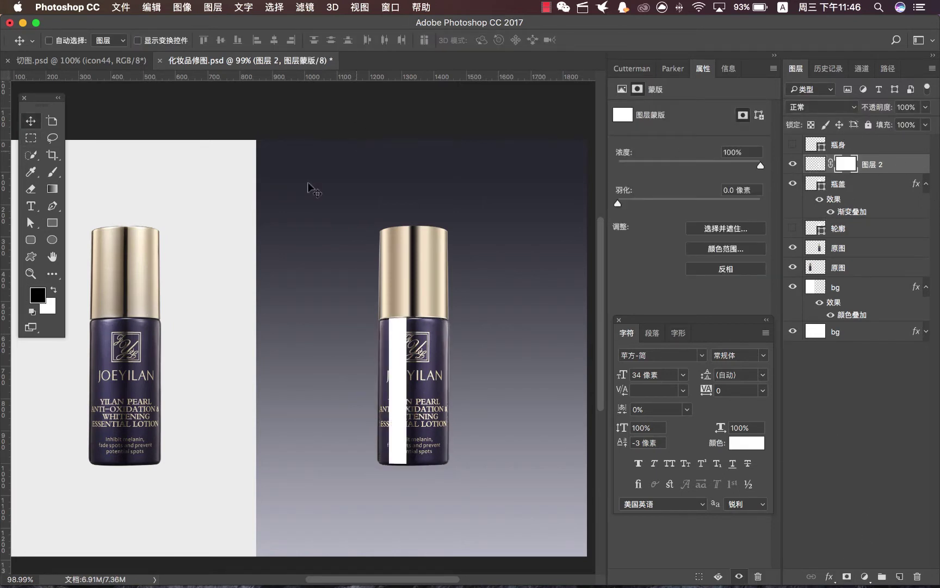
left_click(53, 172)
key("x")
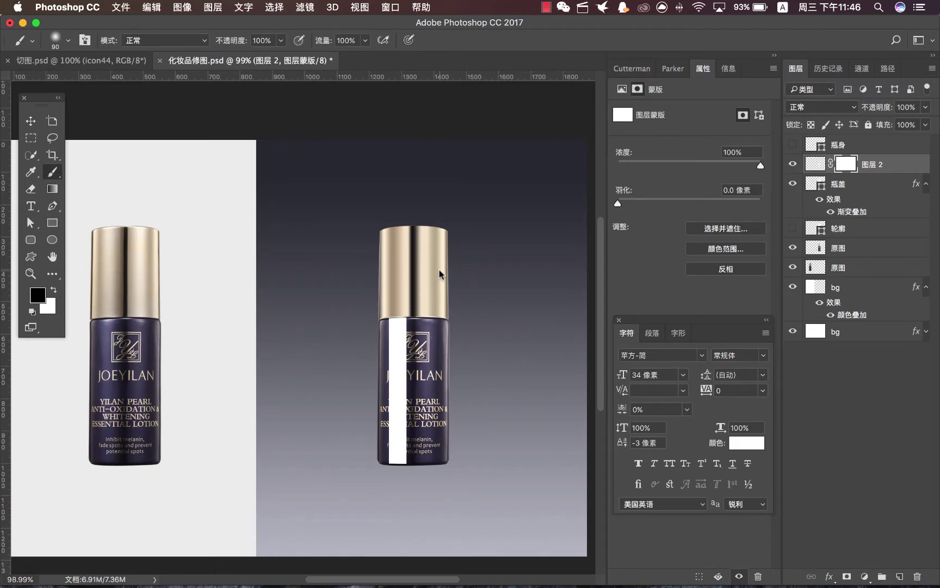
key("bracketleft")
left_click_drag(407, 305, 413, 412)
left_click_drag(414, 452, 417, 500)
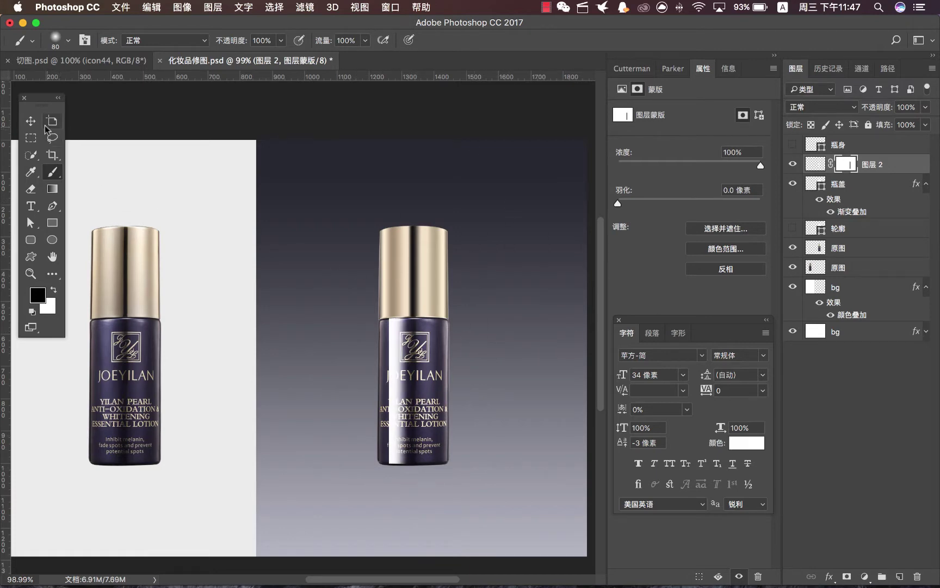
Lower the white highlight layer's opacity to 18%.
left_click(793, 164)
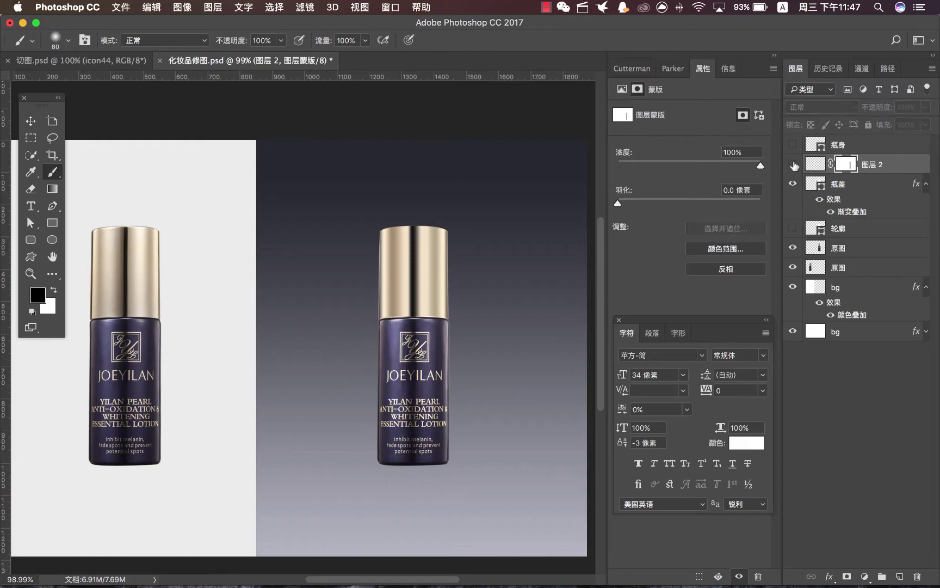
left_click(792, 163)
left_click(926, 108)
left_click_drag(927, 123, 871, 123)
left_click(815, 164)
key("x")
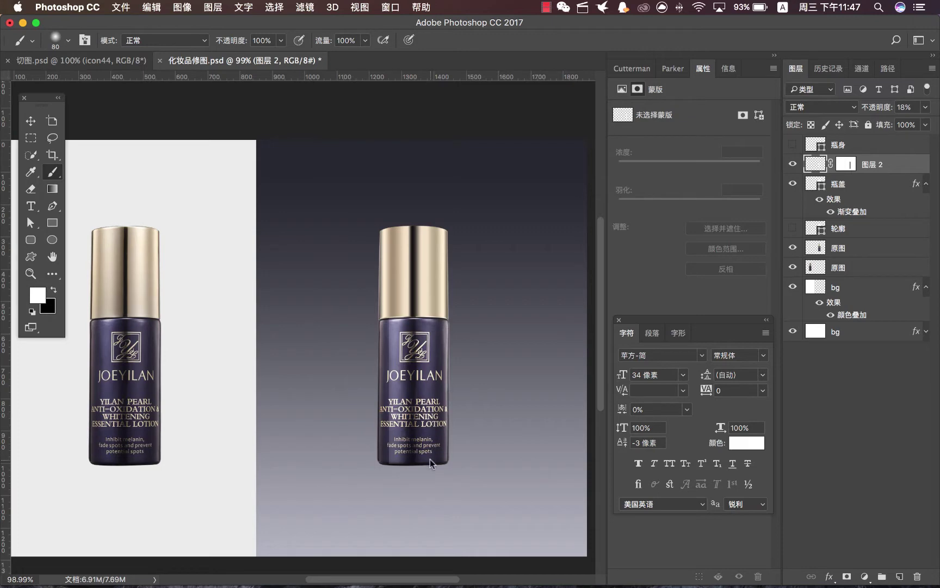
Examine the highlight's effect on the bottle body by toggling 图层 2 off and on.
left_click(792, 165)
left_click(792, 164)
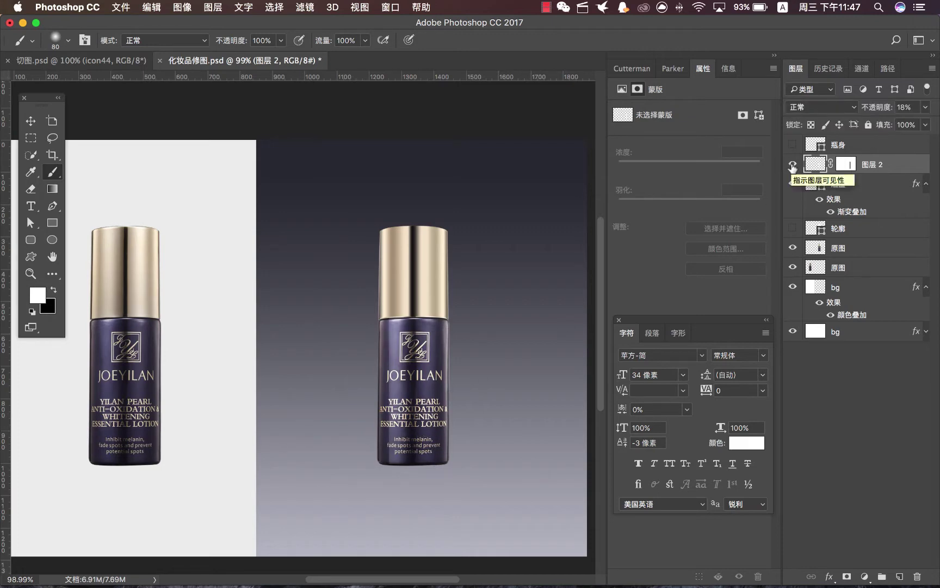
left_click(792, 164)
left_click(792, 164)
left_click(792, 165)
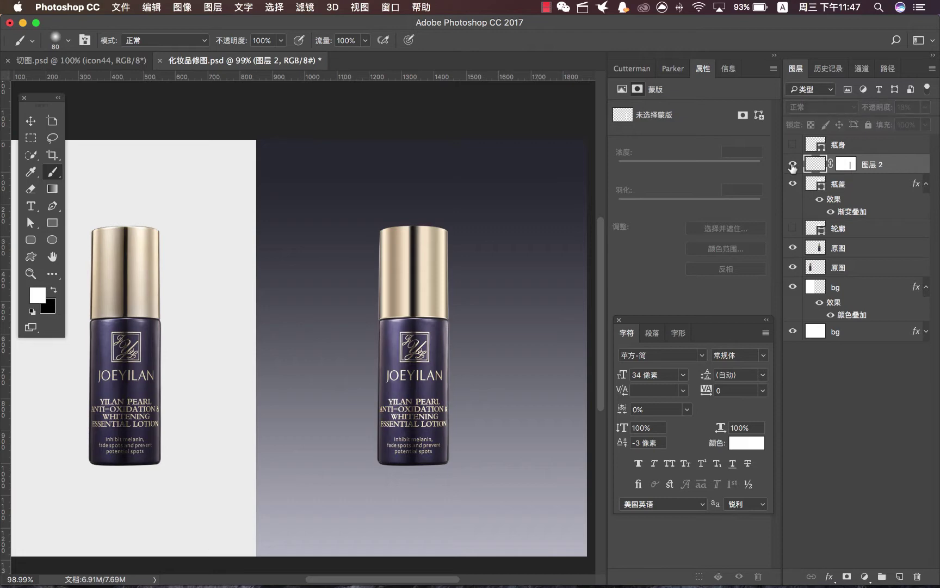
left_click(792, 165)
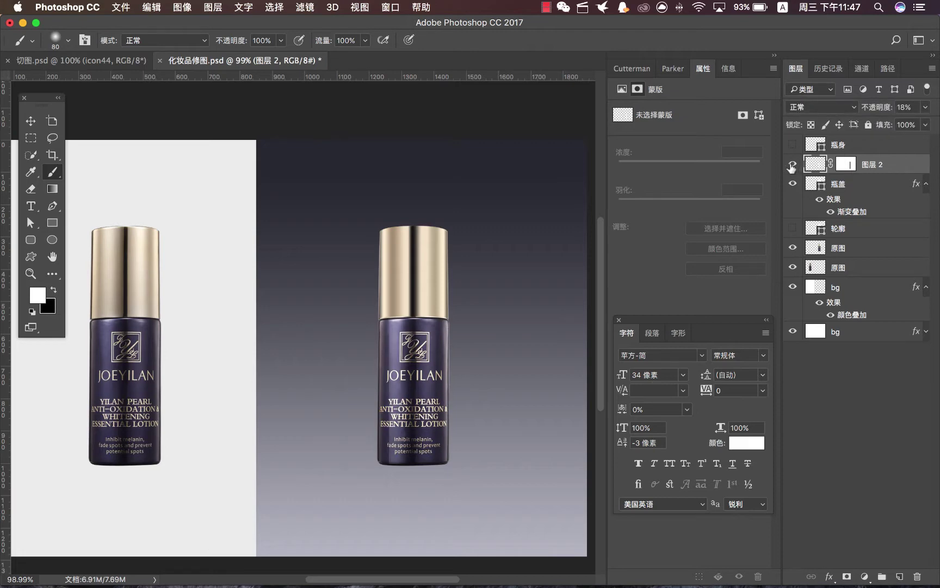
left_click(792, 165)
left_click(792, 164)
left_click(793, 164)
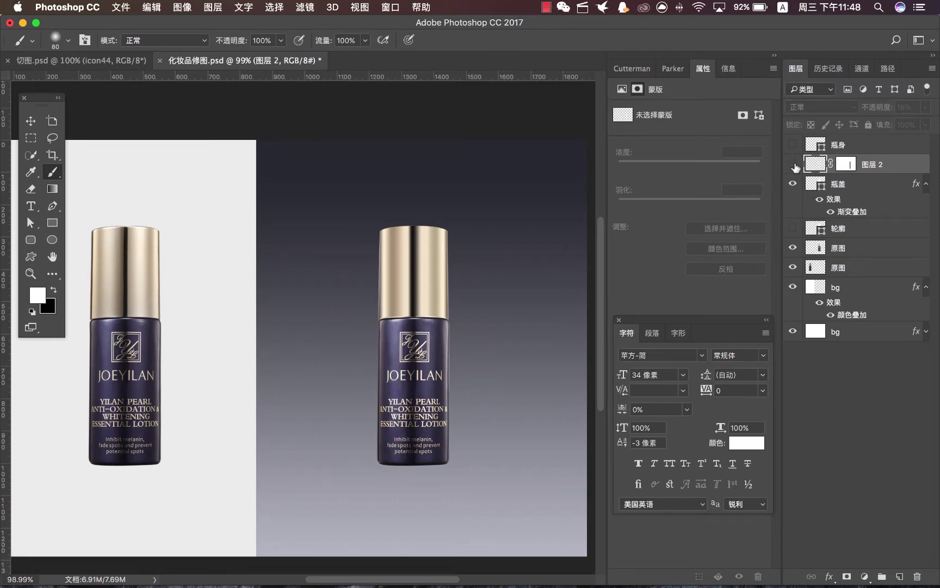
left_click(793, 164)
Refine the highlight's layer mask with a 45 px black brush.
left_click(846, 164)
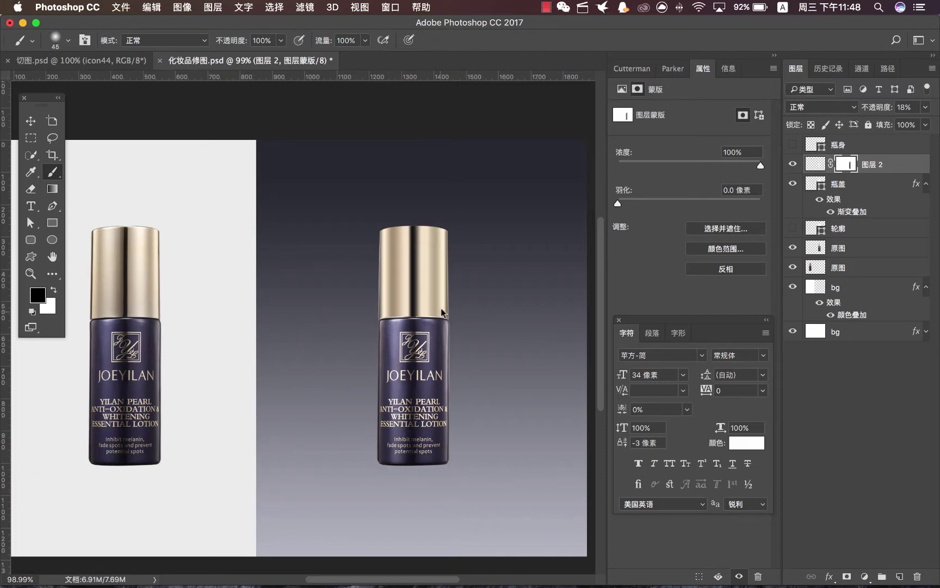
left_click(925, 108)
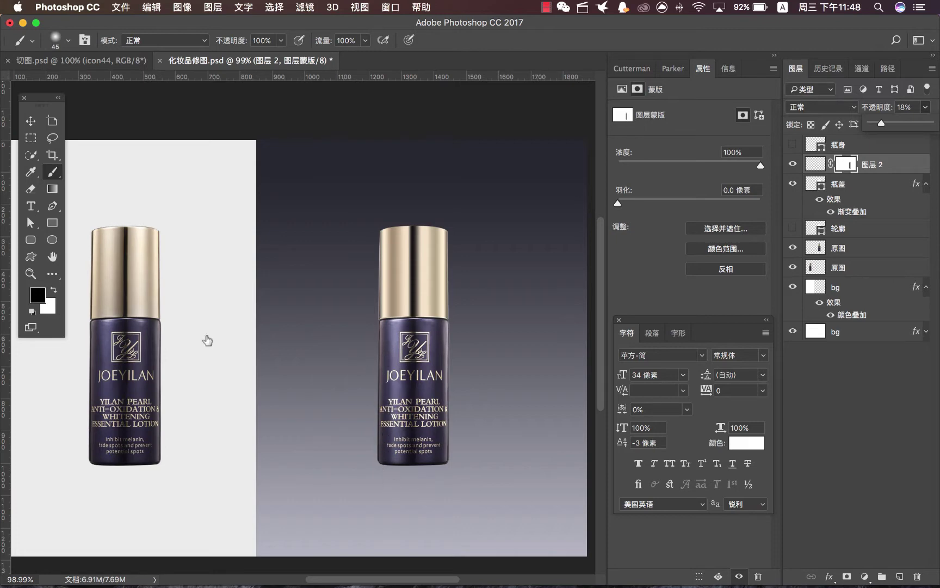
left_click(30, 137)
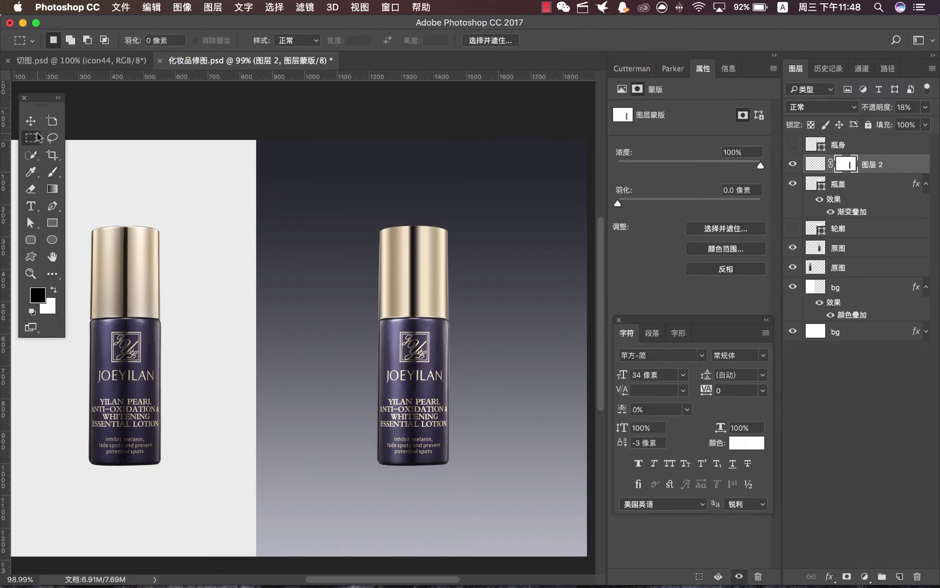
Fill a strip about 30 px wide and 451 px tall near the bottle body's left edge with black on a new layer.
left_click_drag(384, 307, 391, 500)
left_click(819, 160, "super")
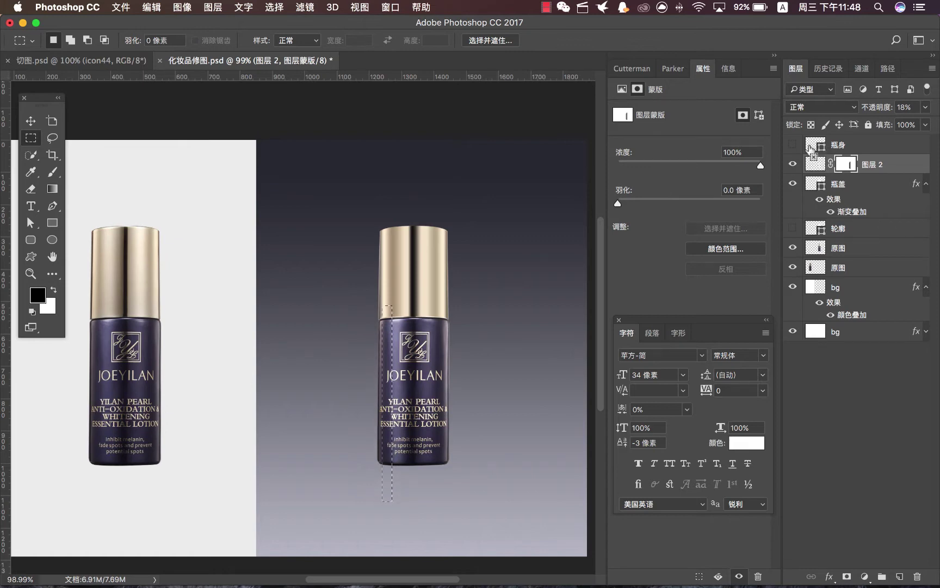
left_click(814, 161)
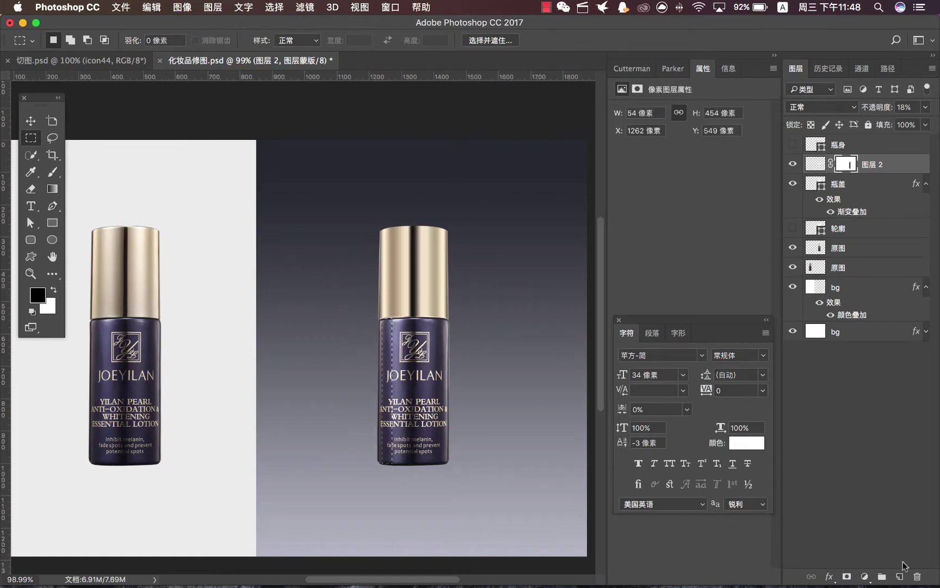
left_click(899, 576)
key("x")
key("super+BackSpace")
key("super+d")
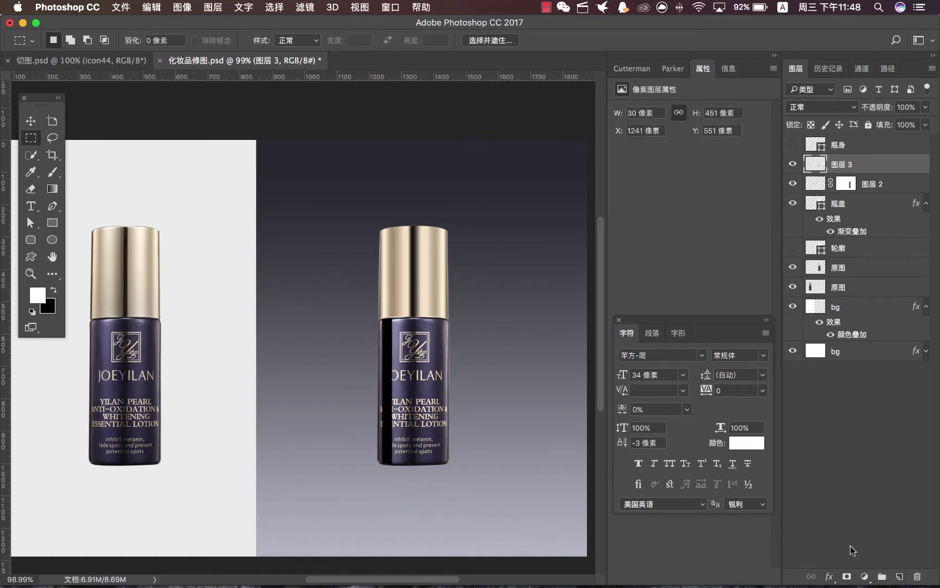
Add a layer mask to the black strip and soften both of its long edges with a 45 px black brush.
left_click(847, 576)
key("x")
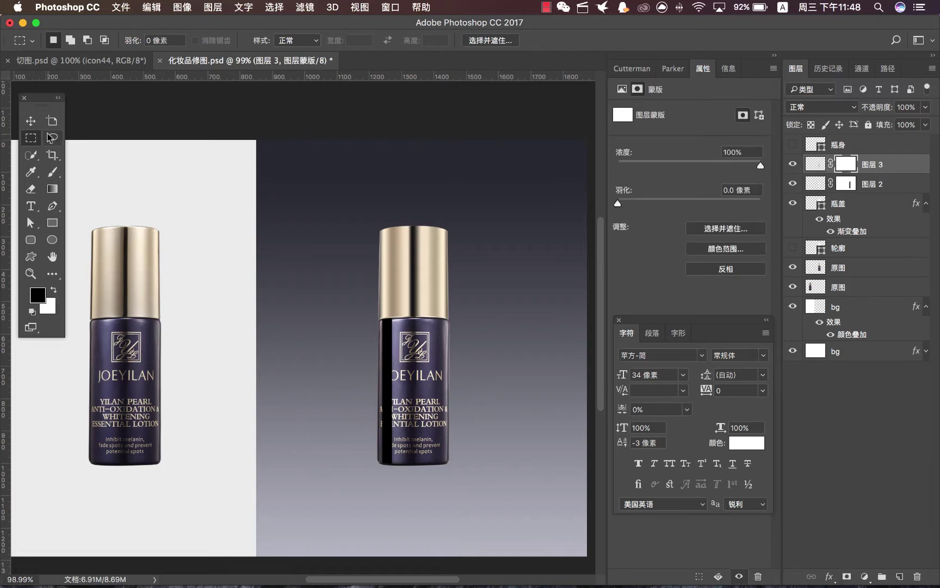
left_click(53, 172)
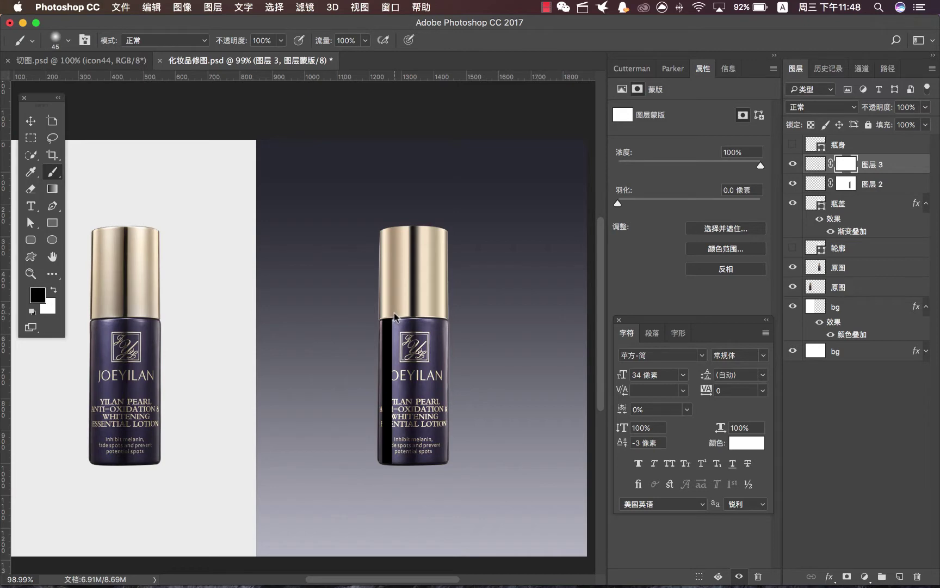
left_click_drag(394, 312, 396, 430)
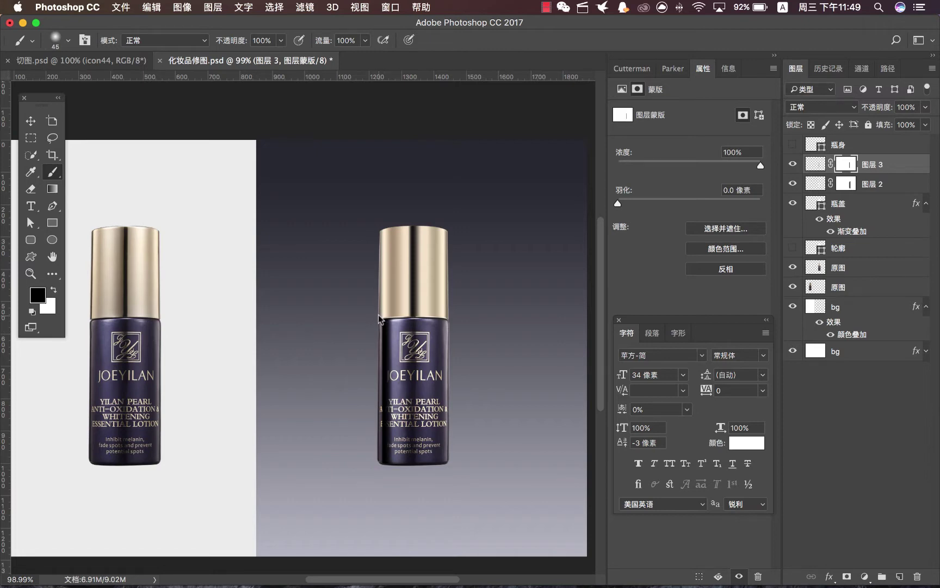
left_click_drag(378, 315, 378, 377)
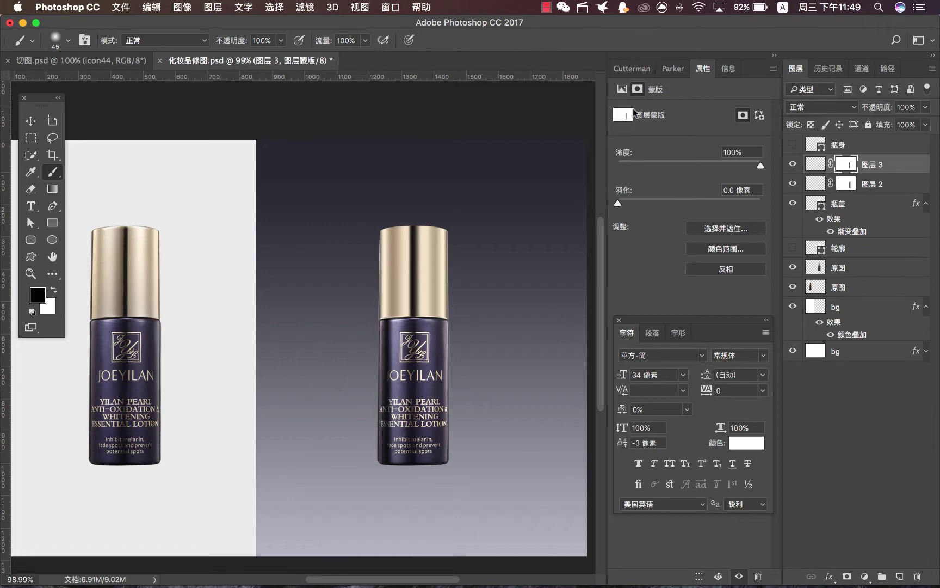
Lower the black strip layer's opacity to 22% and compare the bottle with 图层 3 off and on.
left_click(924, 125)
left_click_drag(924, 126, 877, 122)
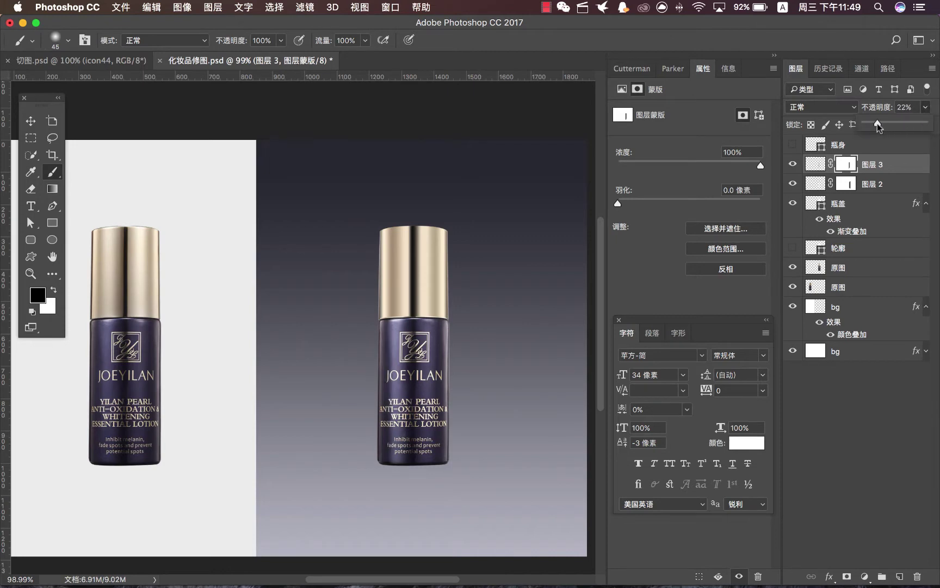
key("v")
scroll(392, 328, "up", 3)
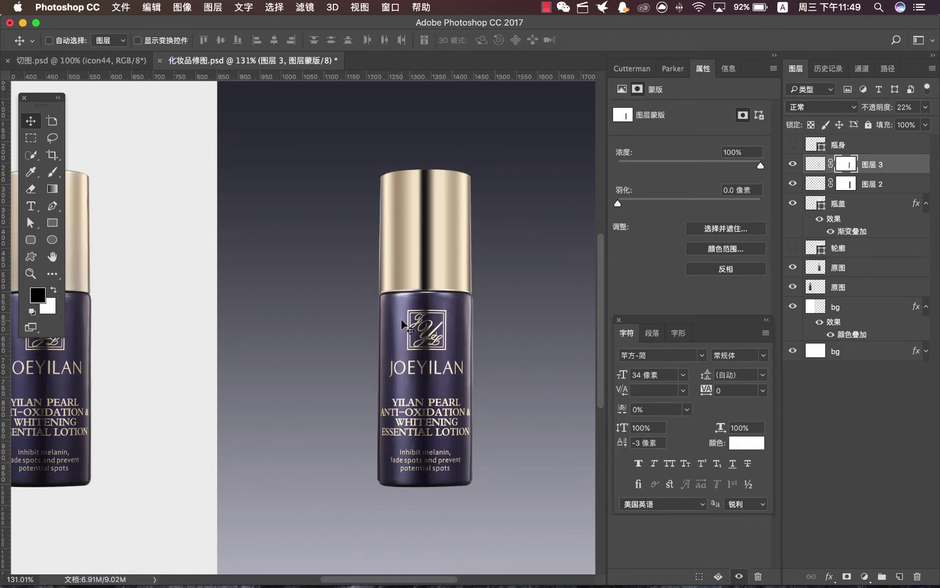
left_click(793, 164)
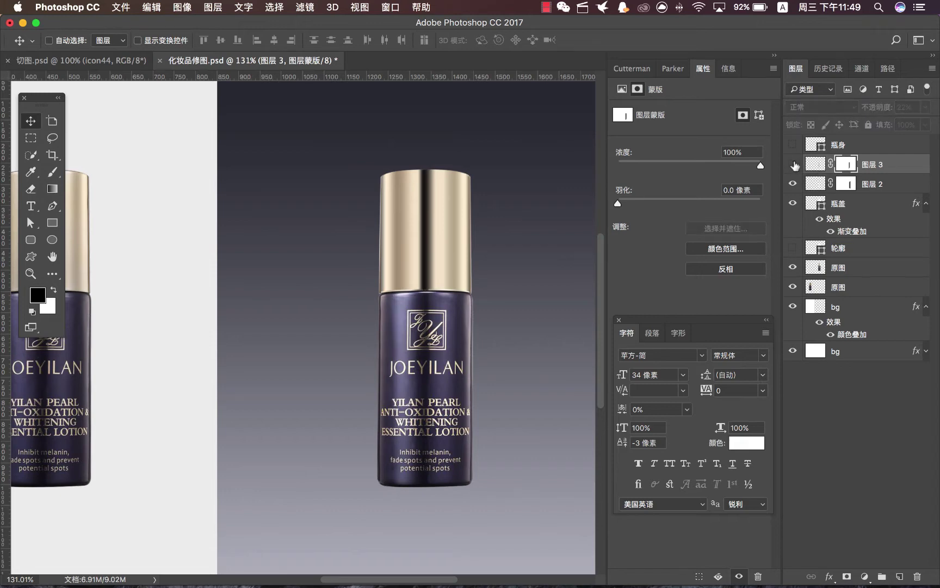
left_click(794, 164)
left_click(793, 165)
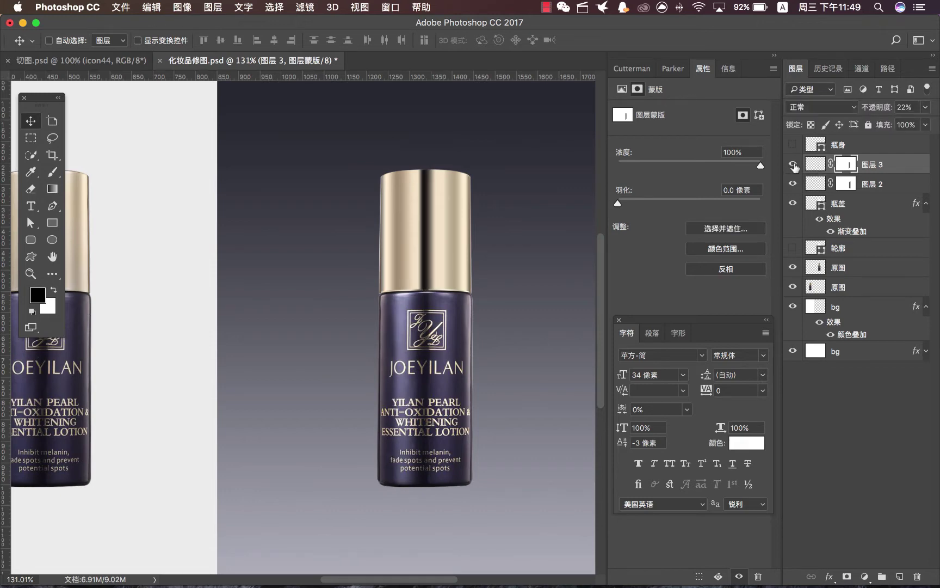
left_click(793, 164)
left_click(793, 164)
Fill a narrow strip about 17 px wide along the bottle body's left edge with white on a new layer.
left_click(30, 137)
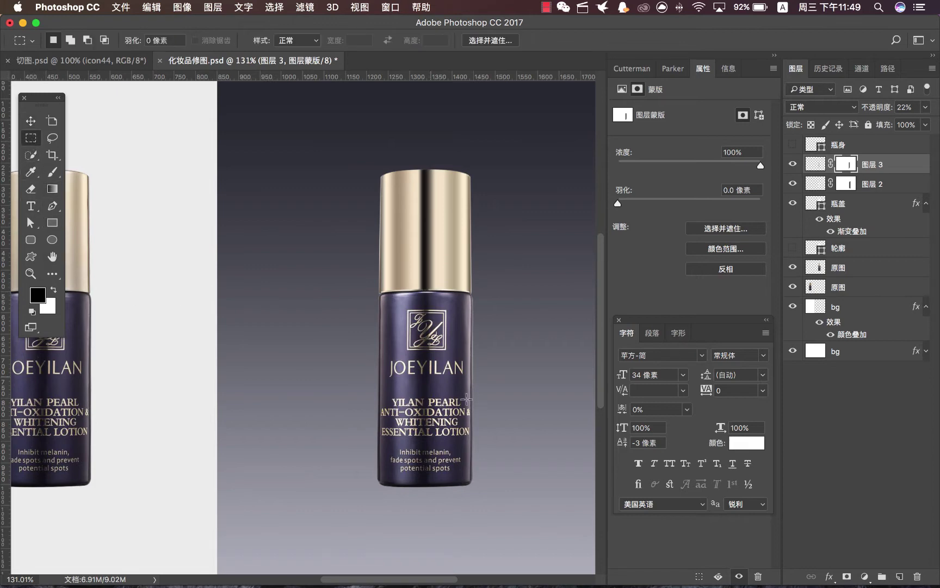
left_click_drag(381, 267, 386, 507)
left_click(815, 163)
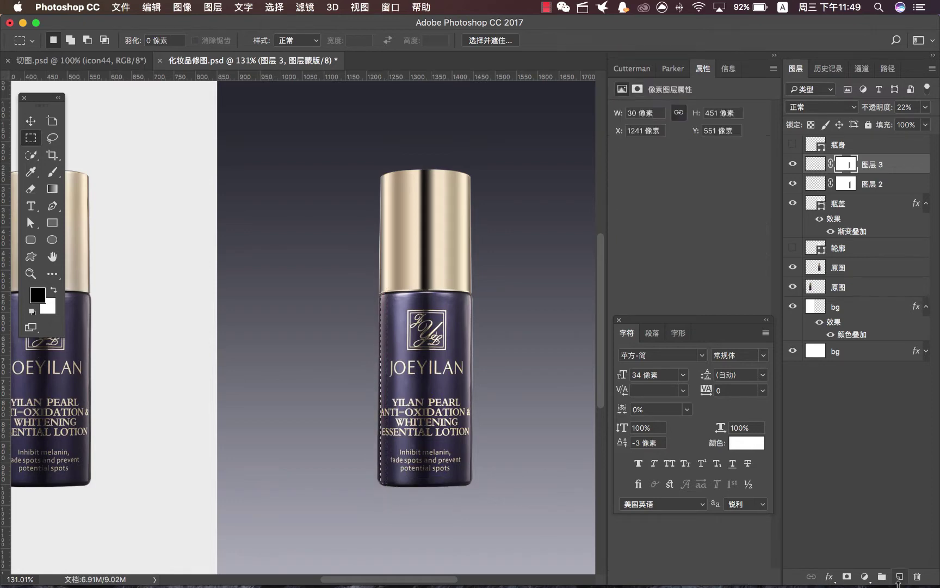
left_click(900, 576)
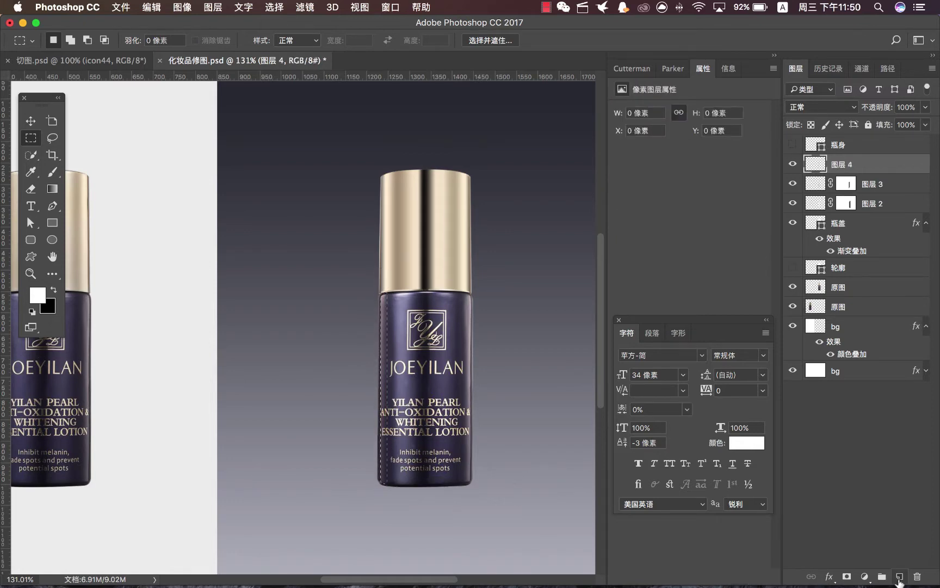
key("super+BackSpace")
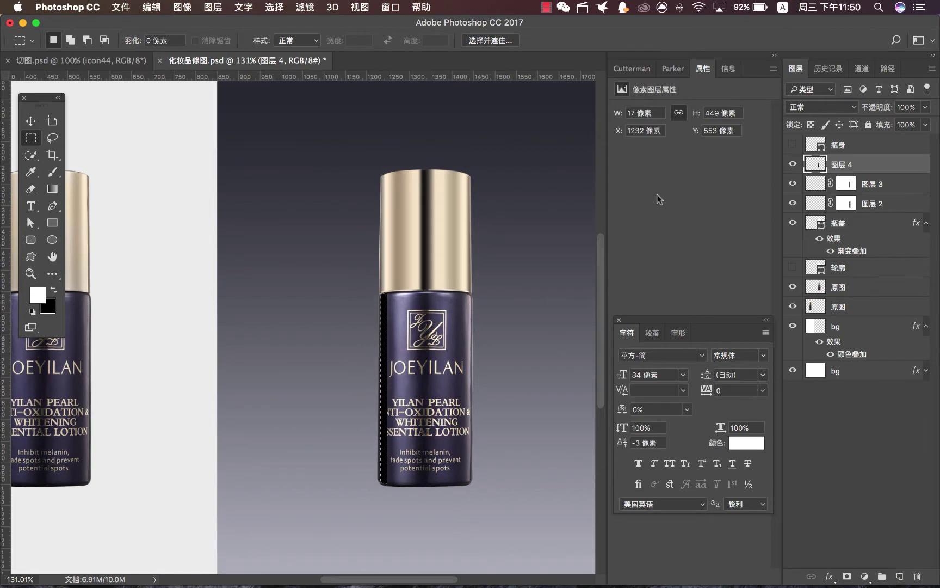
key("super+z")
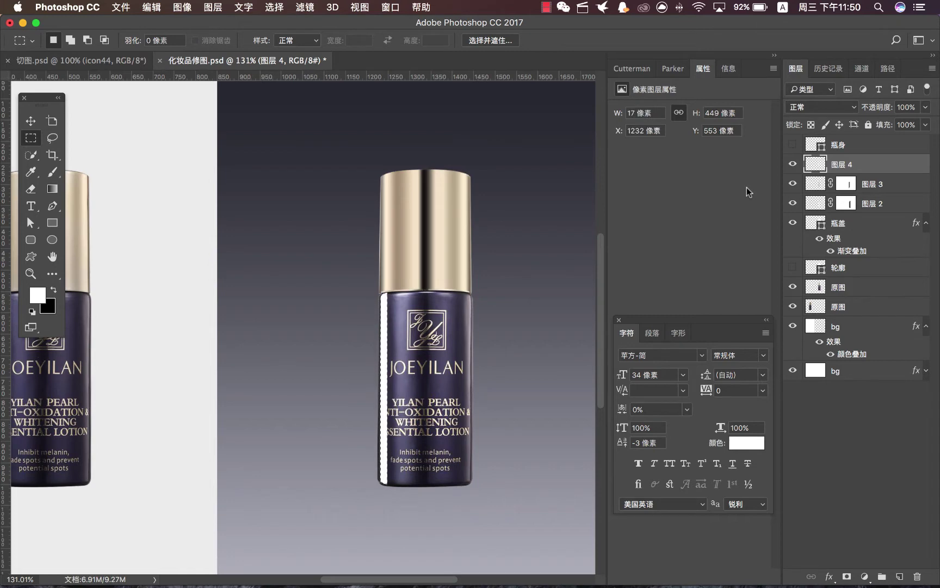
Add a layer mask to the narrow white strip and soften its inner edge with a 45 px black brush.
key("b")
key("x")
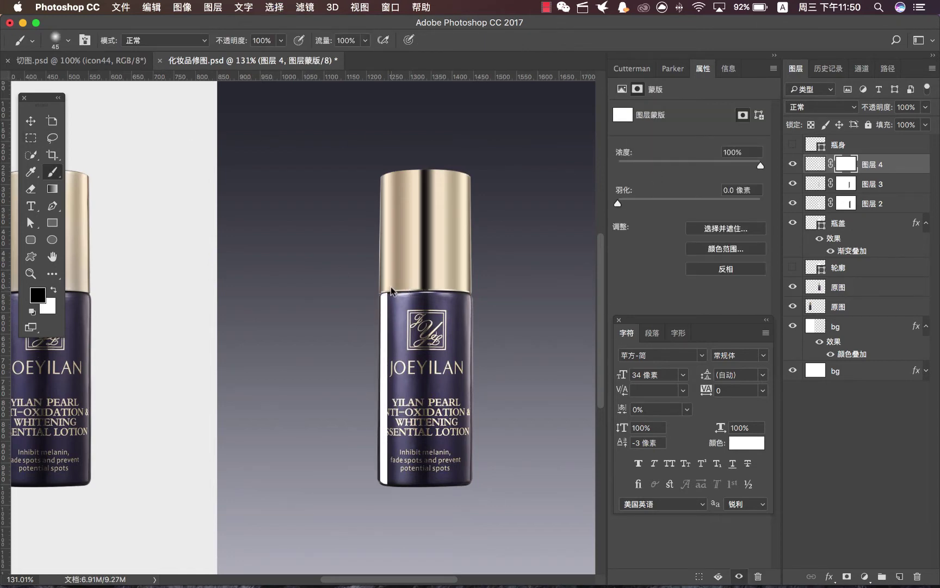
left_click_drag(390, 290, 397, 496)
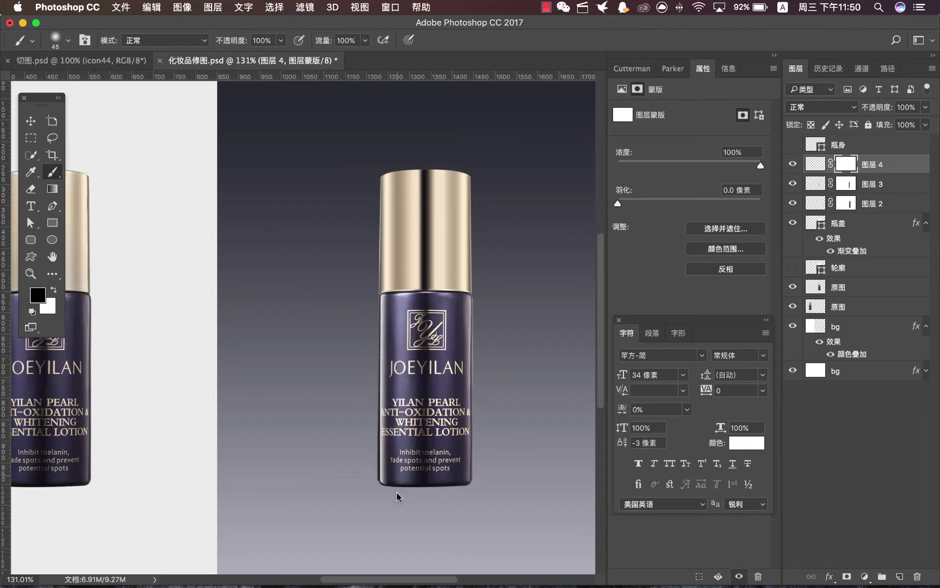
Reduce the opacity of the narrow white edge highlight on 图层 4 to 20%.
left_click(927, 108)
left_click_drag(927, 124, 885, 126)
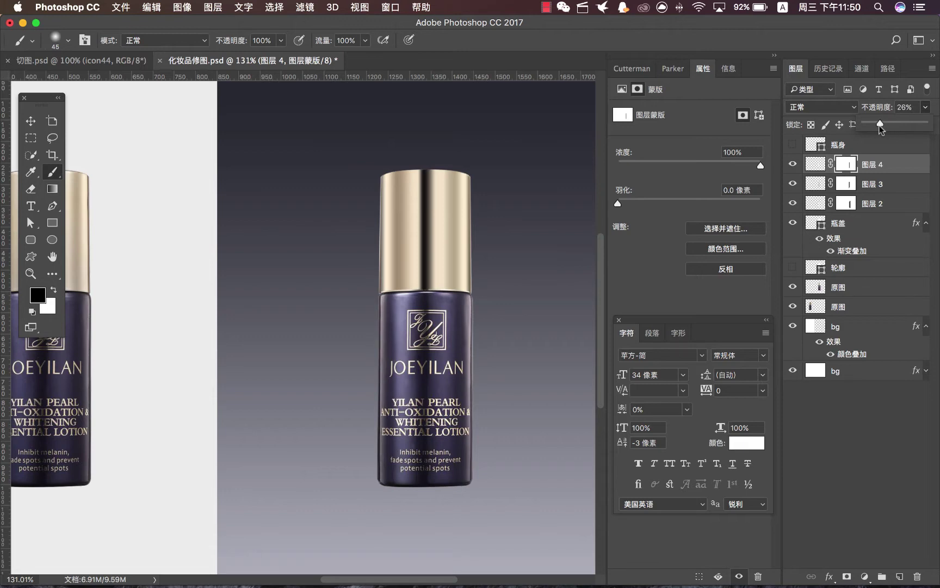
double_click(30, 273)
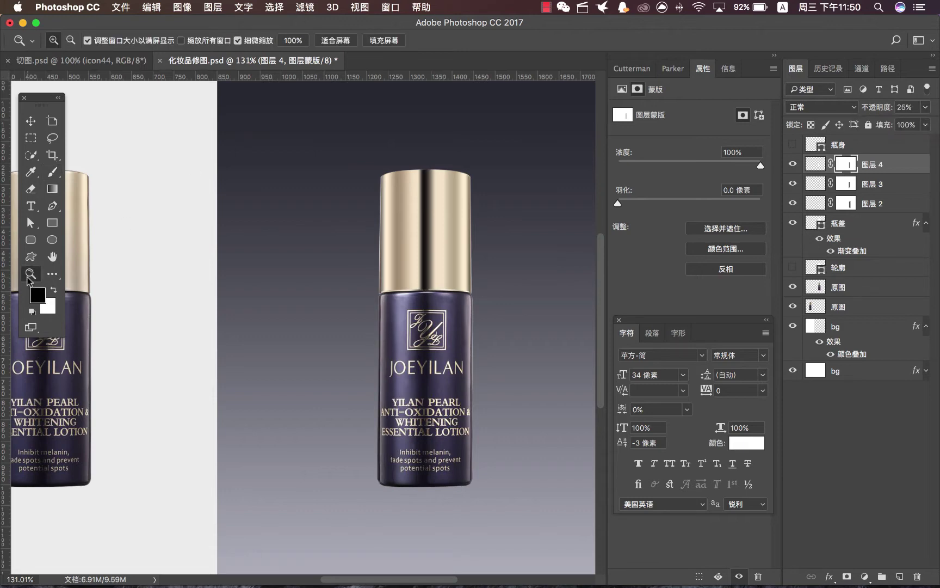
left_click(924, 108)
left_click_drag(885, 125, 883, 126)
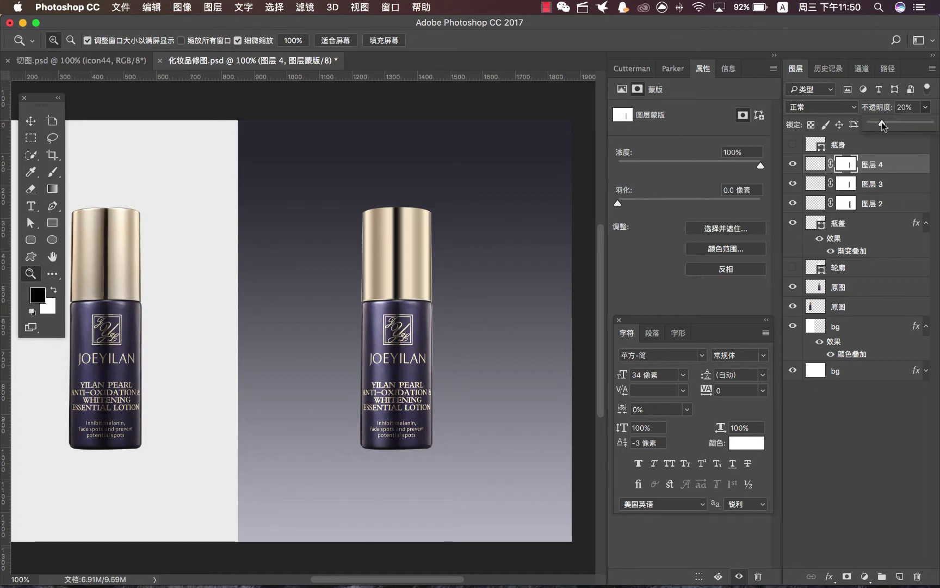
left_click(815, 163)
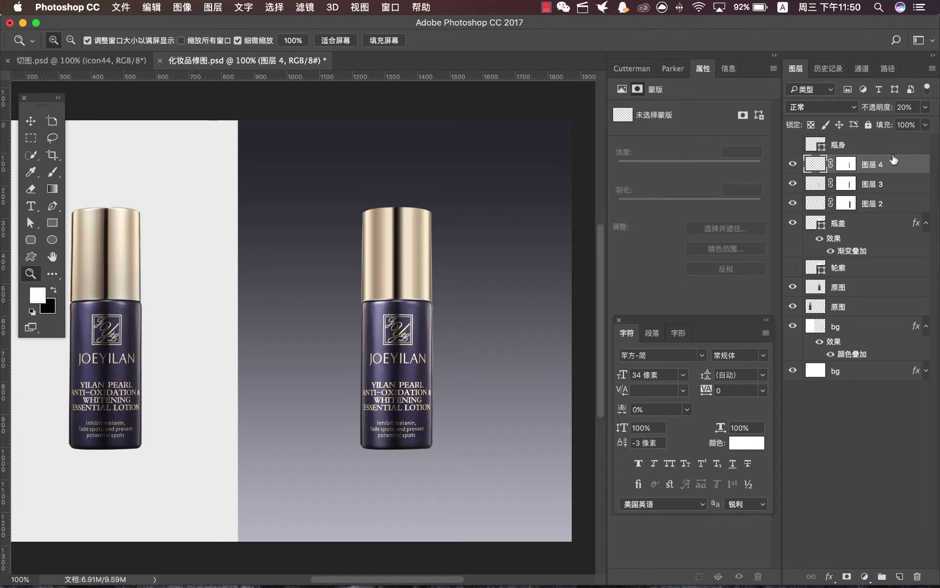
In the 瓶盖 layer's gradient overlay, shift the first tan stop toward the gradient's start and place the cream stop before it at 5%.
left_click(31, 121)
left_click(414, 250, "super")
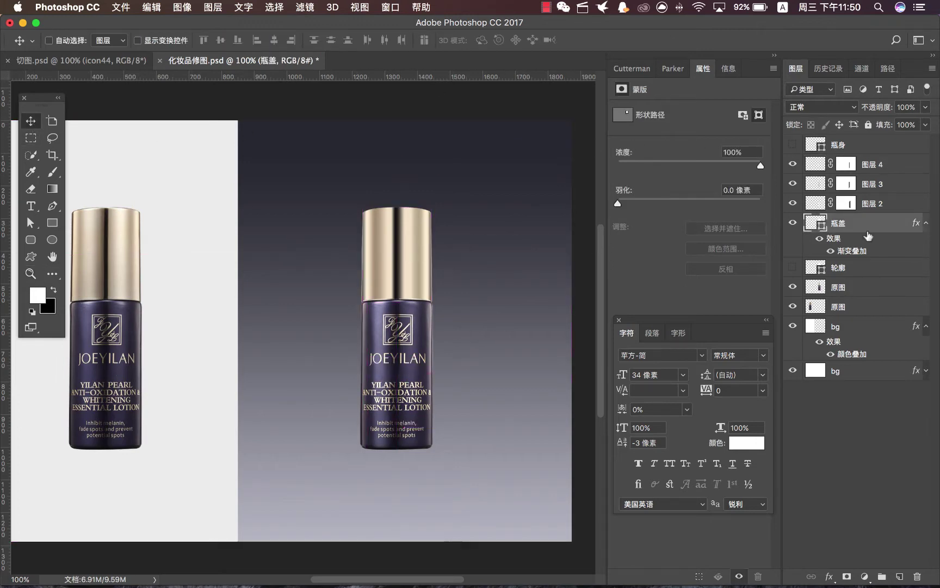
left_click(792, 223)
left_click(793, 223)
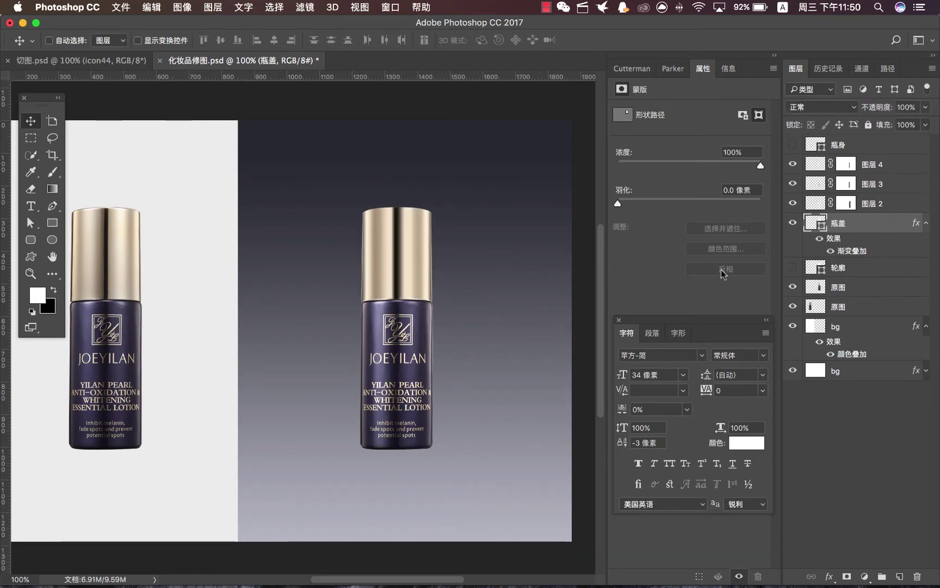
right_click(811, 223)
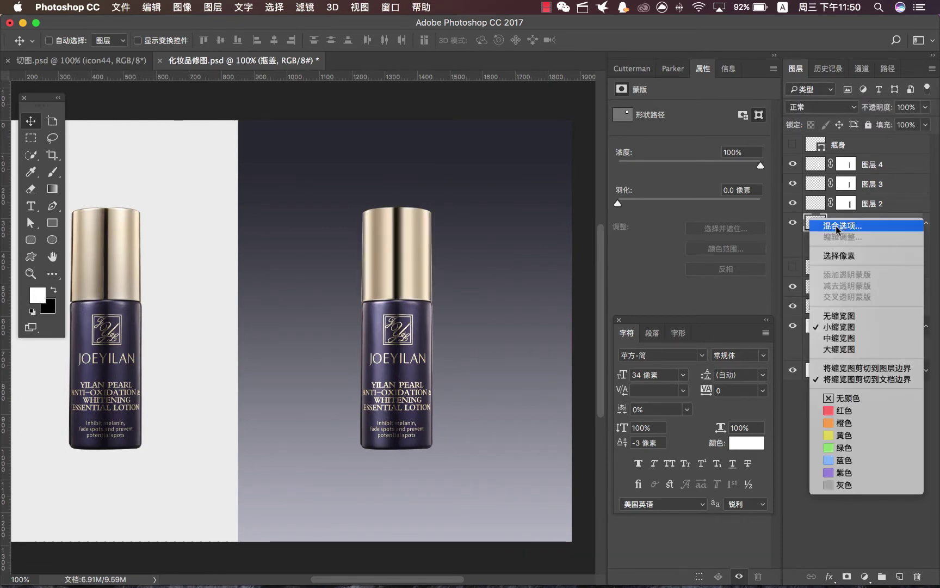
key("Return")
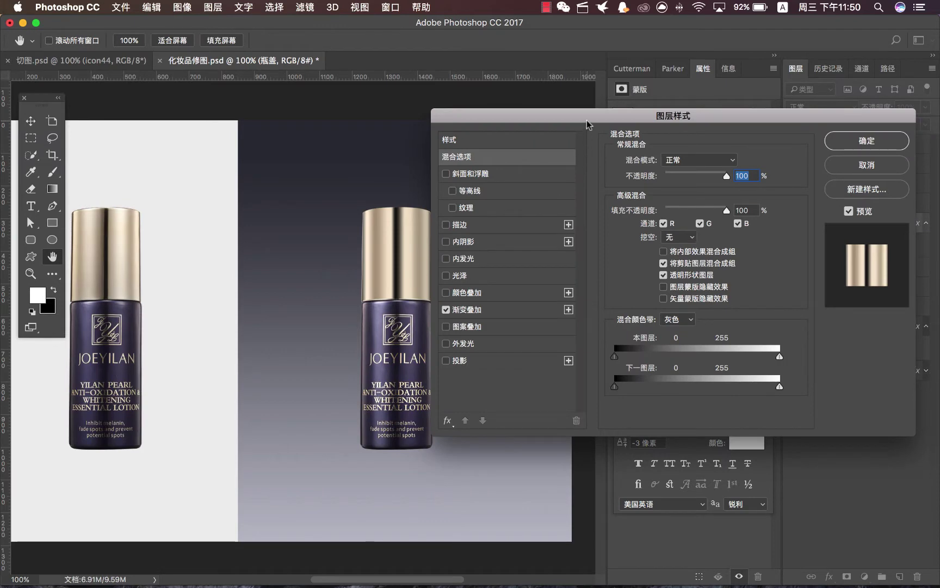
left_click(500, 357)
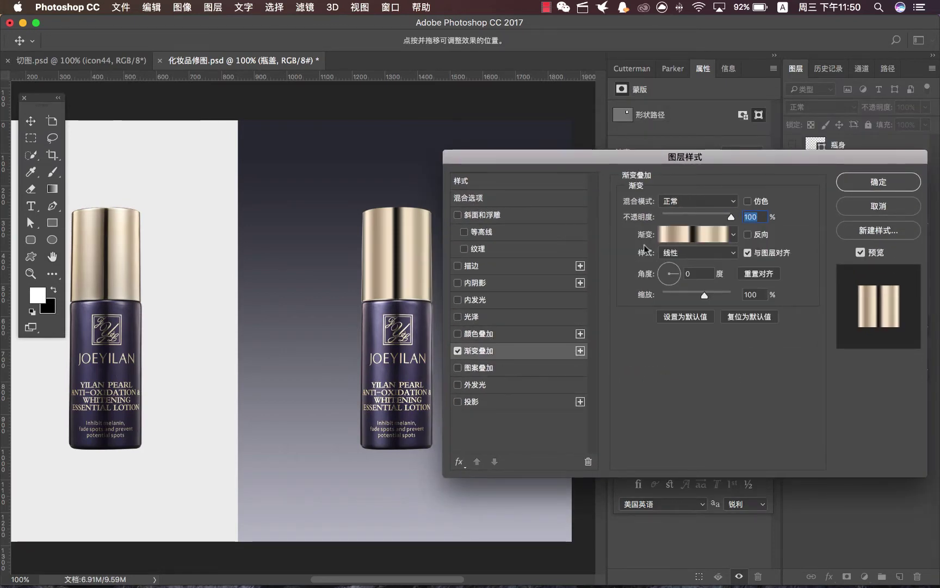
left_click(670, 235)
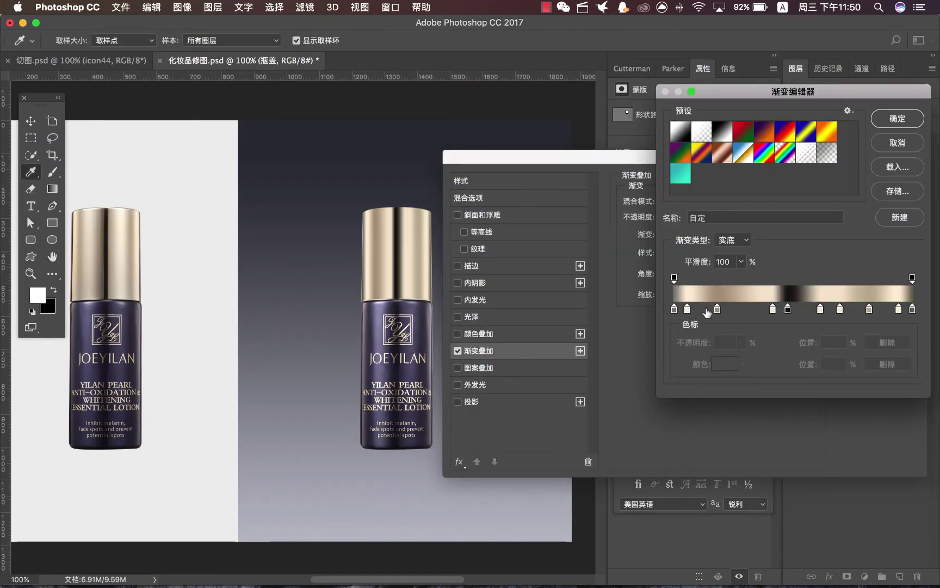
left_click_drag(718, 309, 686, 312)
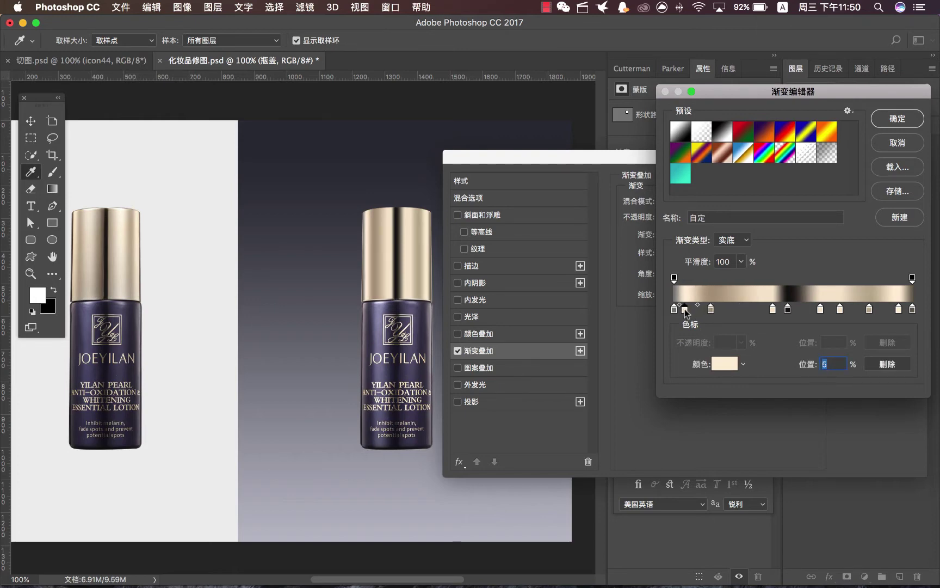
key("Return")
left_click(887, 185)
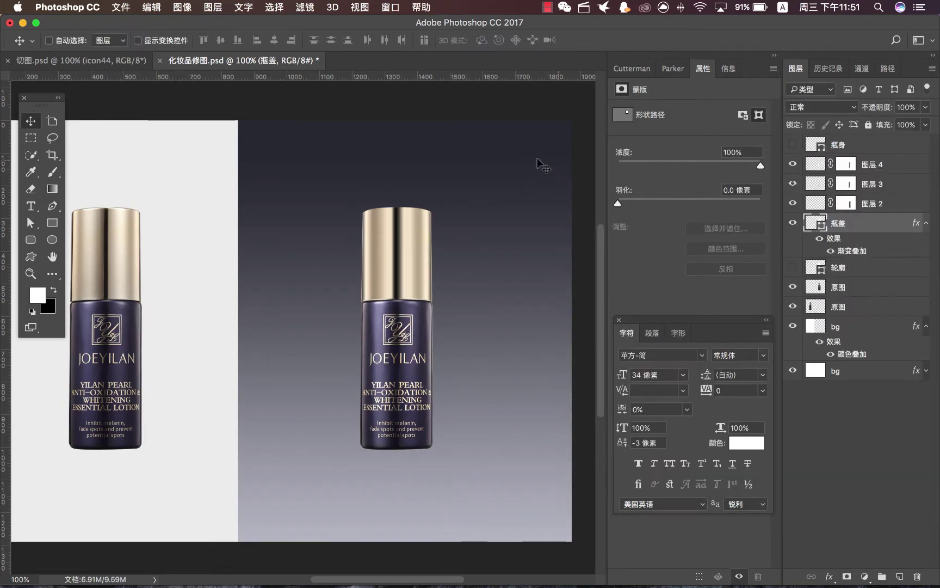
left_click(29, 277)
left_click_drag(363, 214, 438, 375)
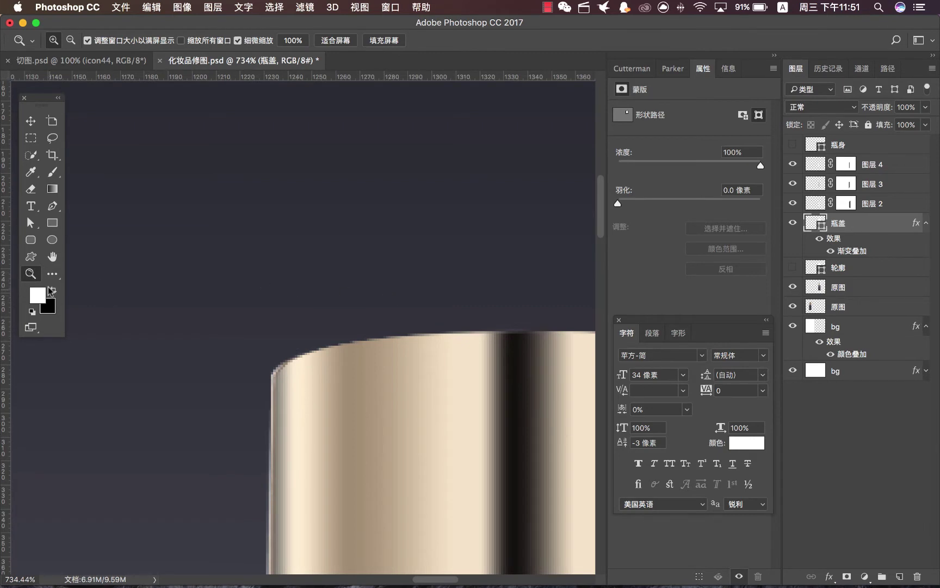
double_click(30, 273)
left_click(53, 256)
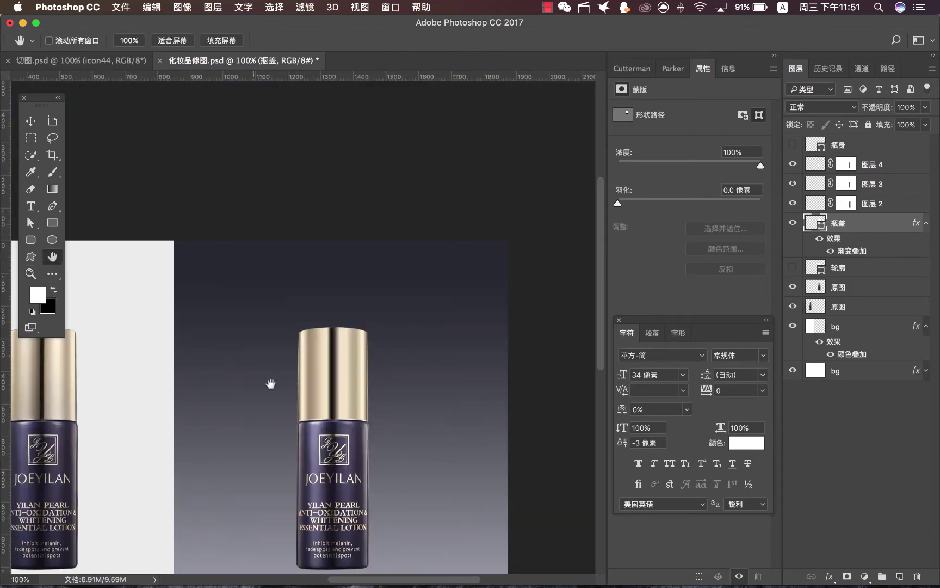
On a new layer above 瓶身, paint a single soft white brush spot about 320 px wide just above the cap.
left_click(52, 172)
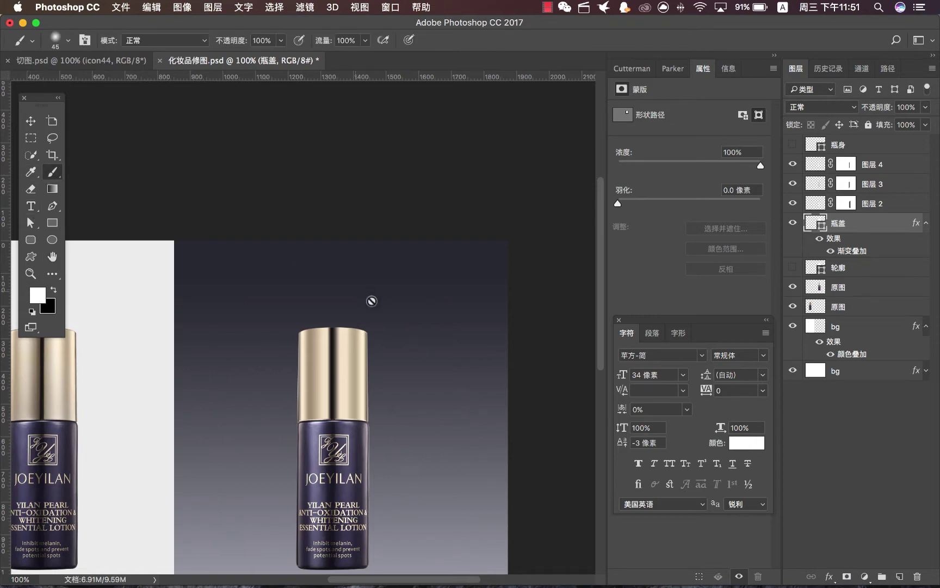
left_click(849, 145)
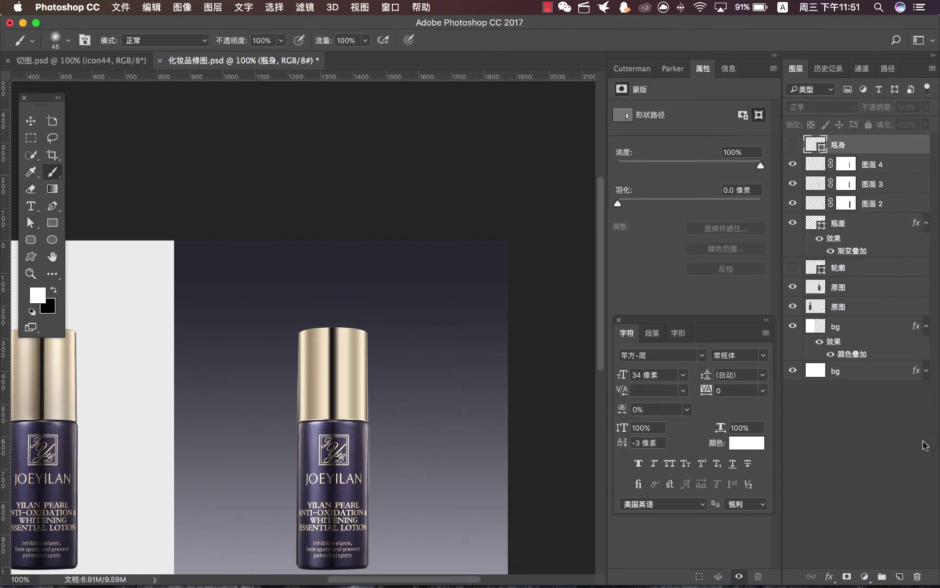
left_click(899, 576)
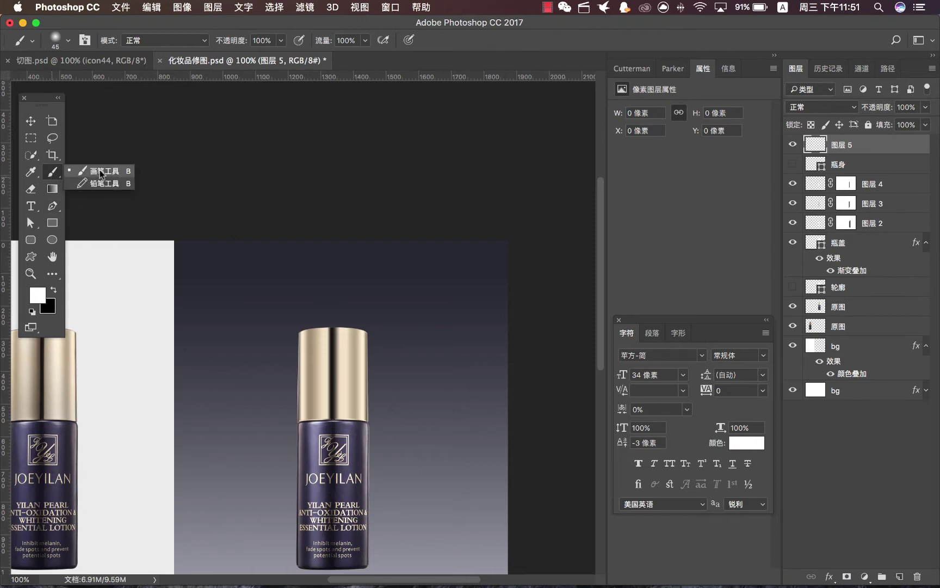
left_click(328, 300)
Flatten the white spot into a thin highlight 217 px wide and 17 px high along the cap's top edge.
key("ctrl+t")
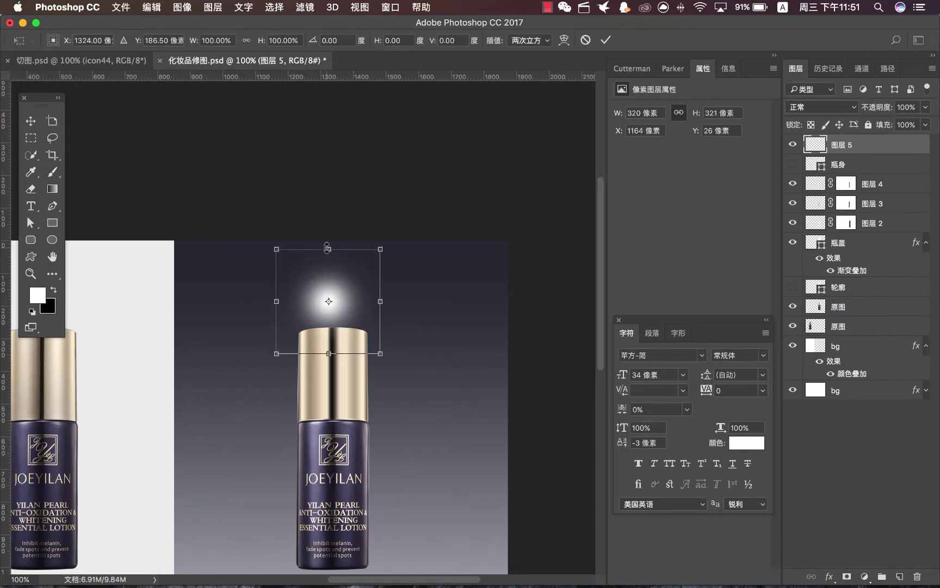
left_click_drag(327, 248, 351, 344)
key("Return")
scroll(338, 341, "up", 6)
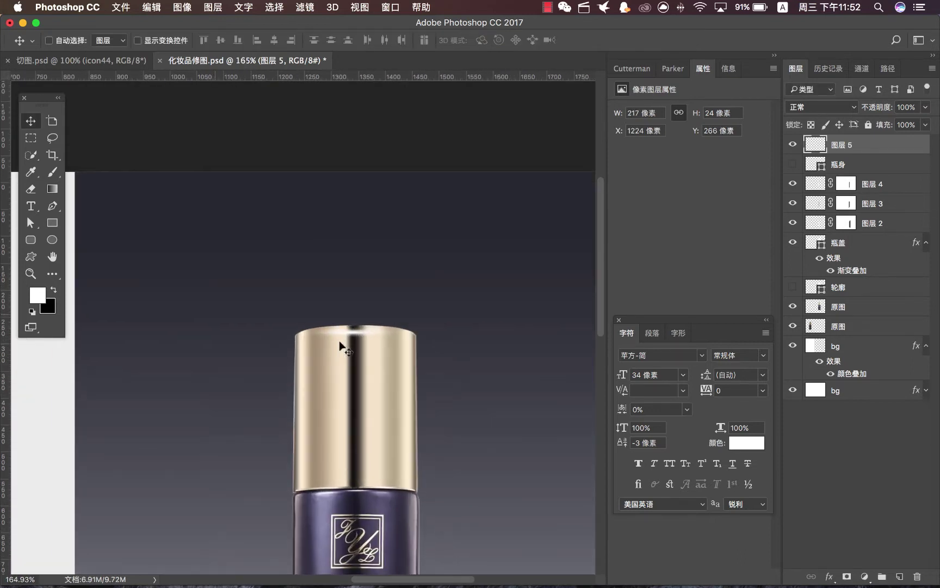
scroll(388, 340, "up", 5)
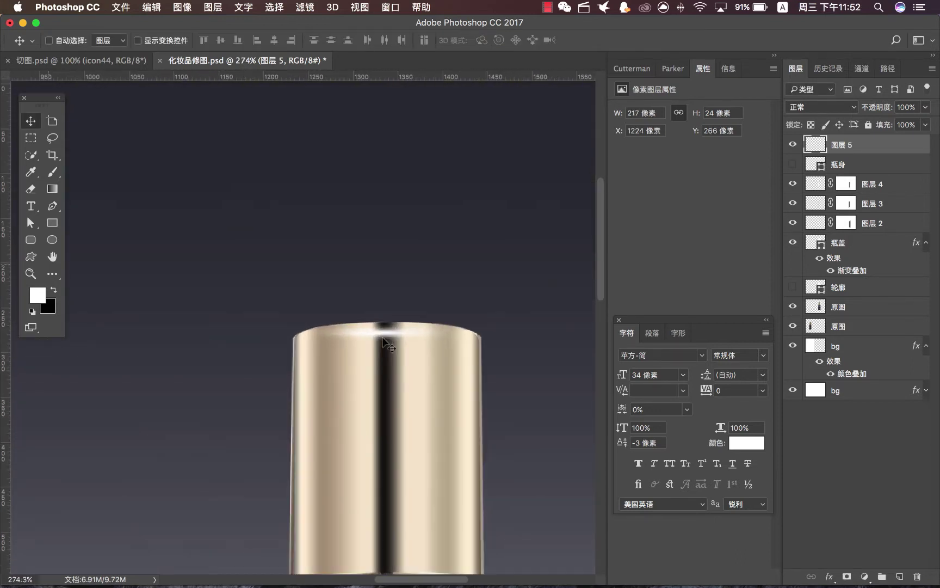
key("ctrl+t")
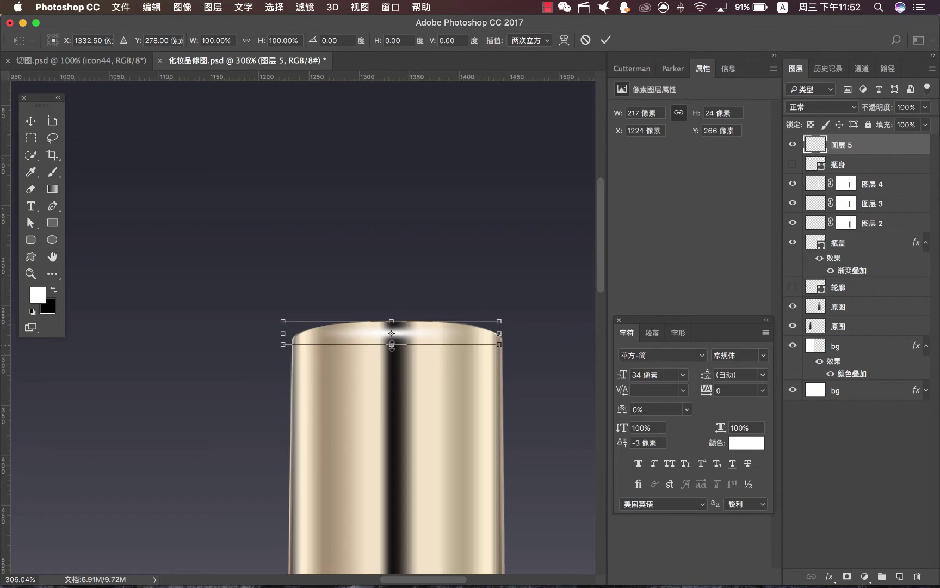
left_click_drag(392, 344, 391, 337)
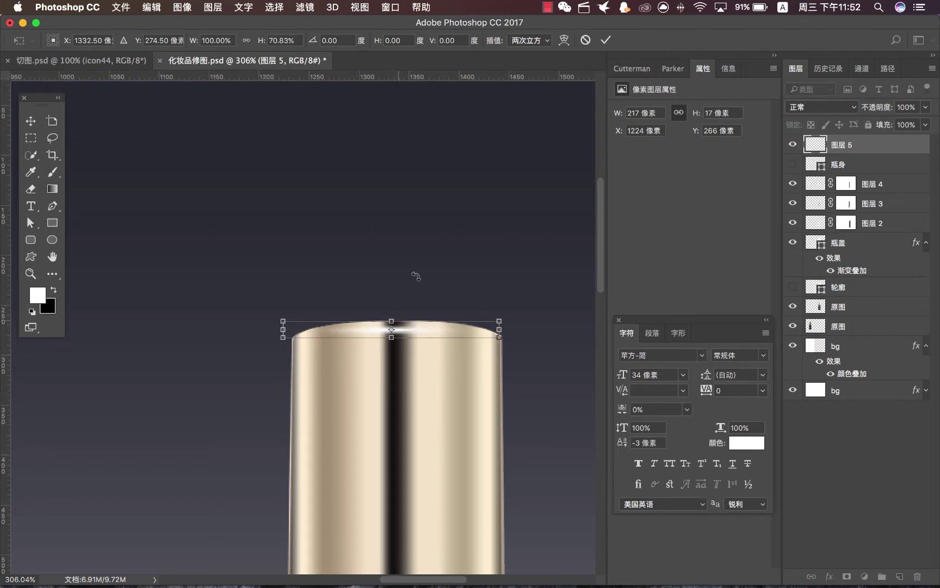
Warp the flattened highlight on 图层 5 into a fan (扇形) arc with a 16% bend.
left_click(564, 40)
left_click_drag(428, 321, 431, 300)
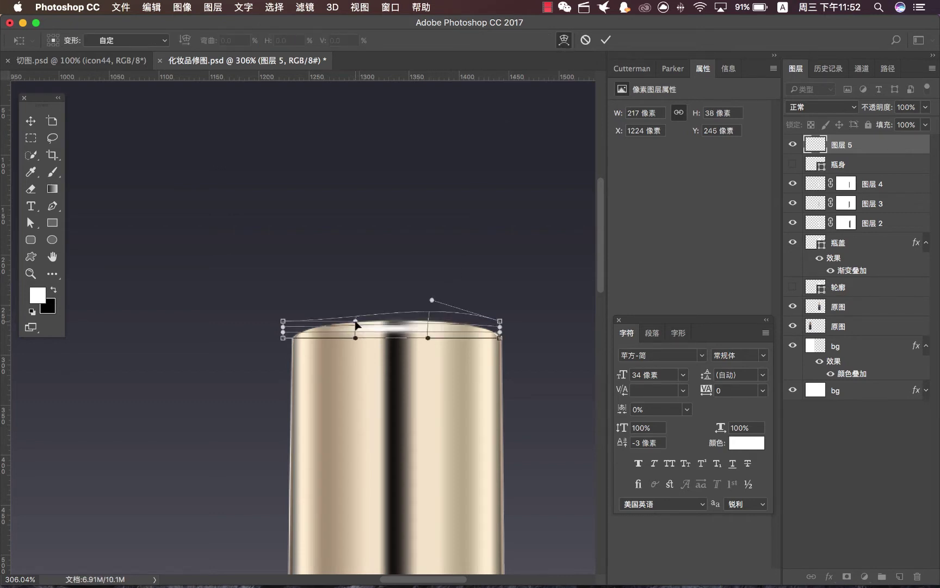
key("super+z")
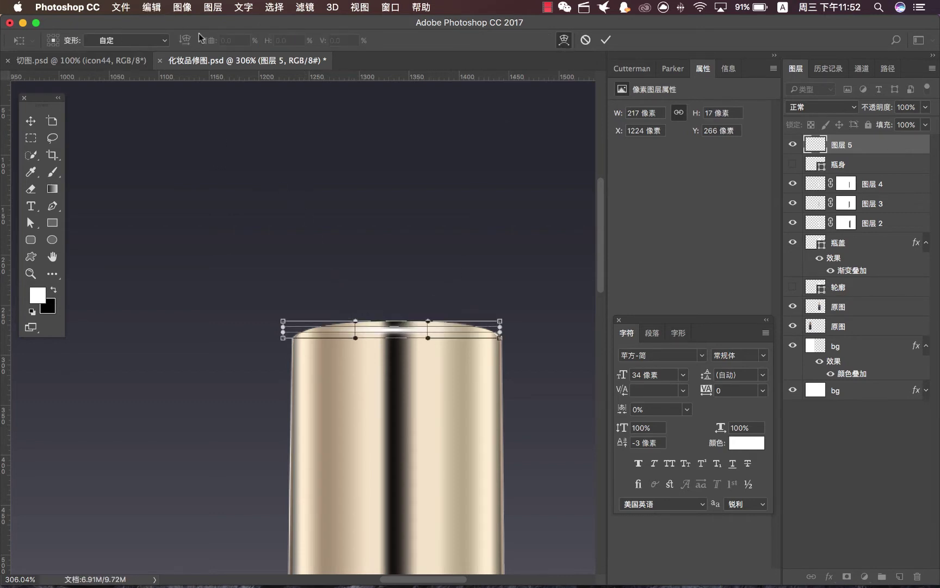
left_click(162, 42)
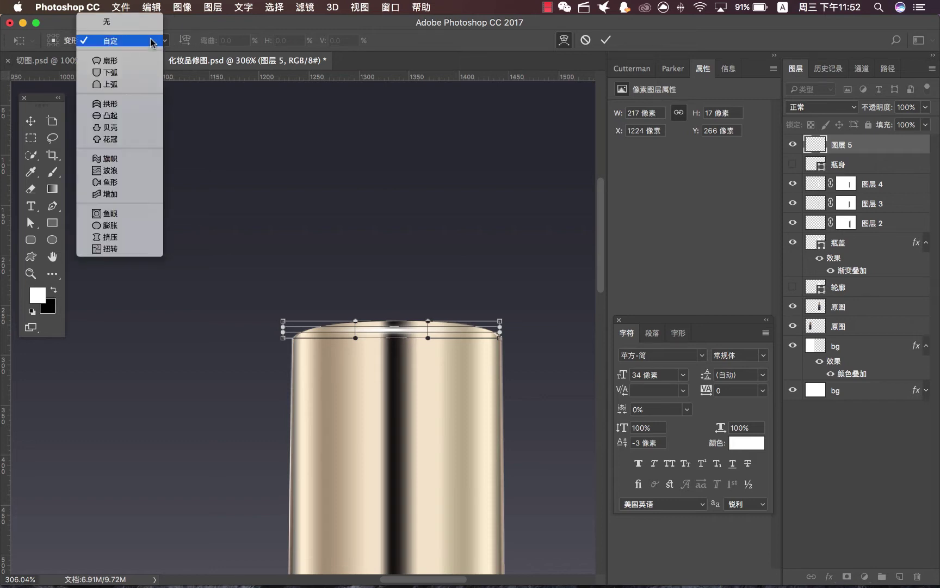
left_click(123, 61)
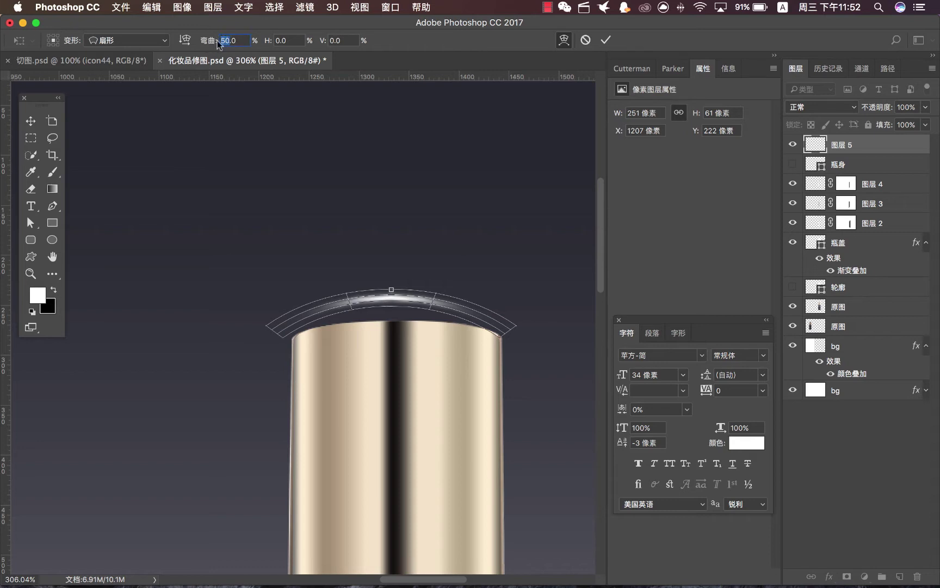
type("2")
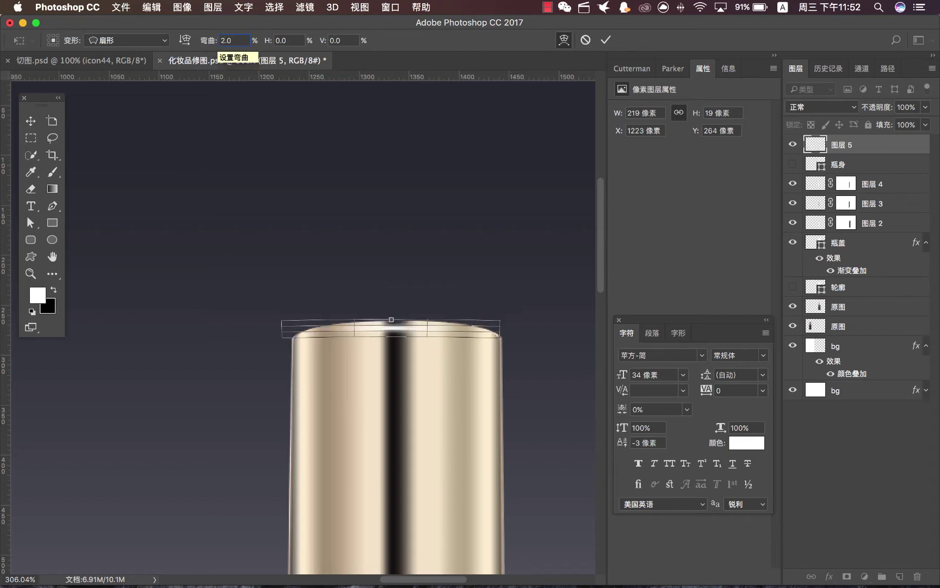
type("0")
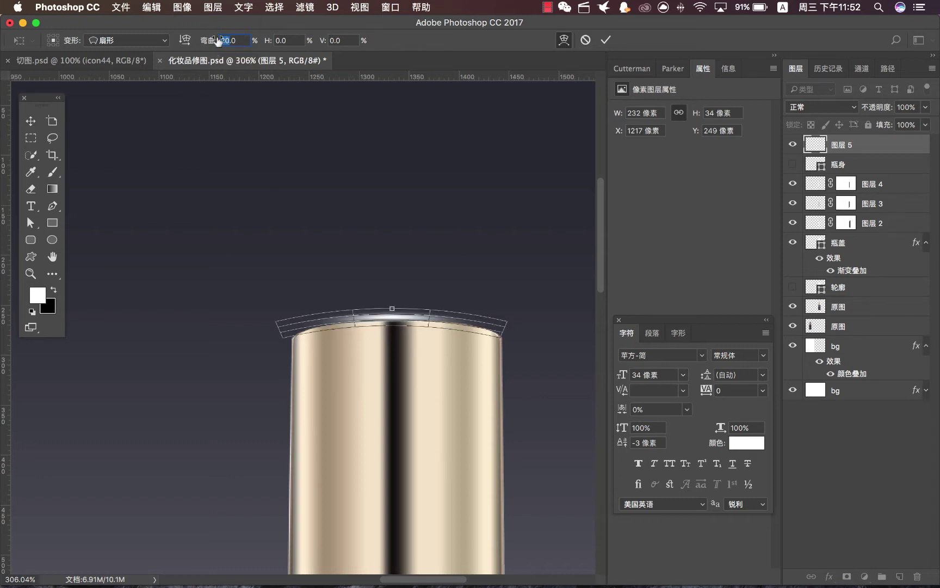
type("16")
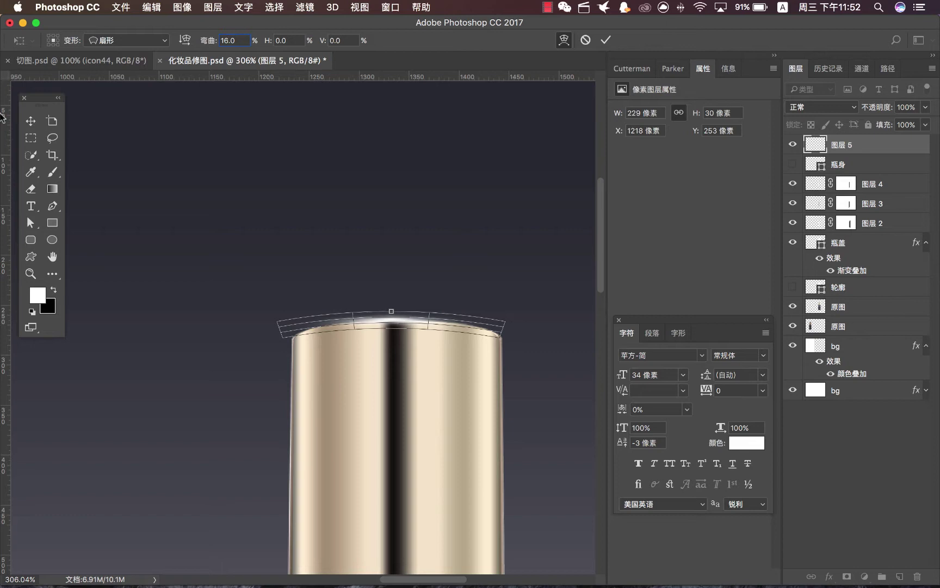
left_click(31, 121)
left_click(554, 213)
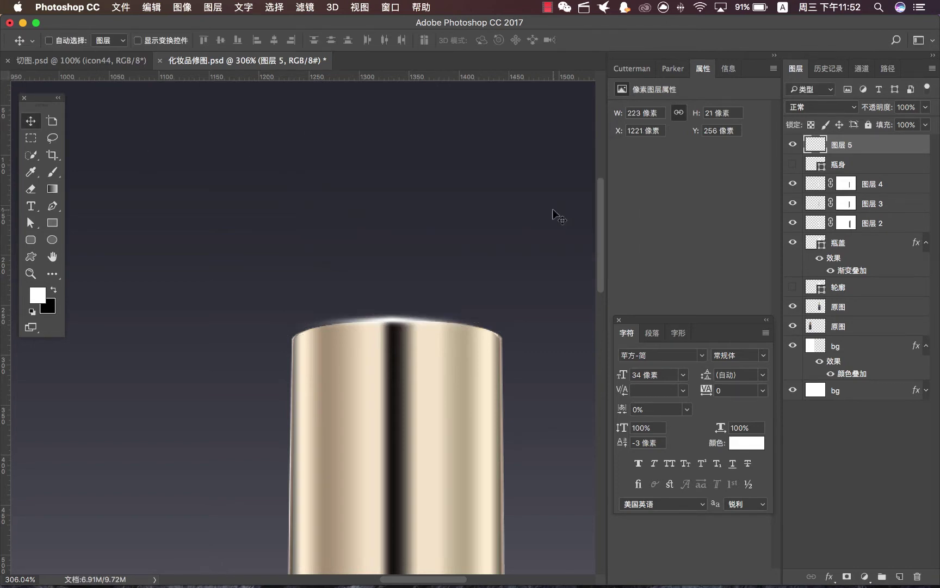
Move the arced highlight down onto the cap's top rim and flatten it to about 220 × 8 px.
left_click_drag(399, 317, 409, 328)
key("Up")
key("Up")
key("Up")
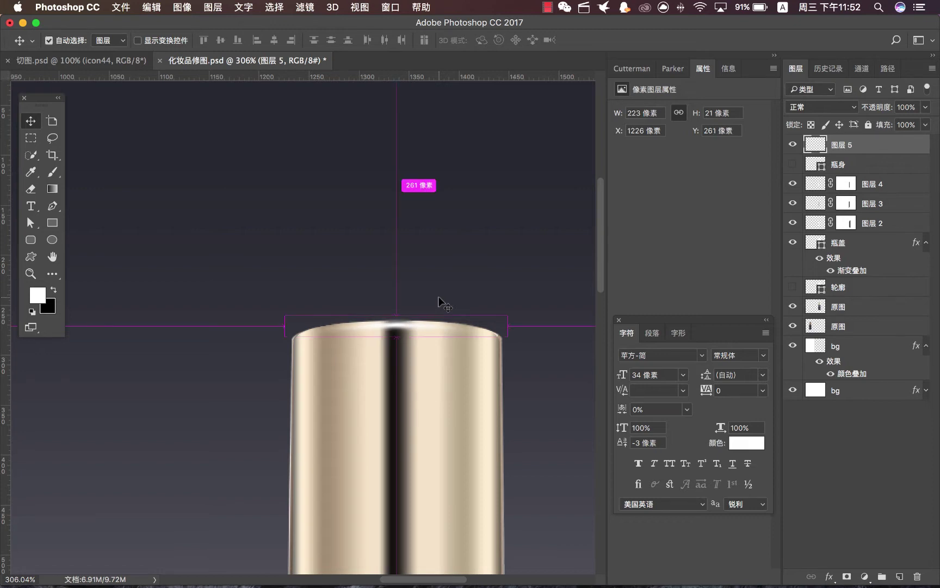
key("super+t")
left_click_drag(397, 336, 398, 328)
key("Return")
key("super+t")
key("Return")
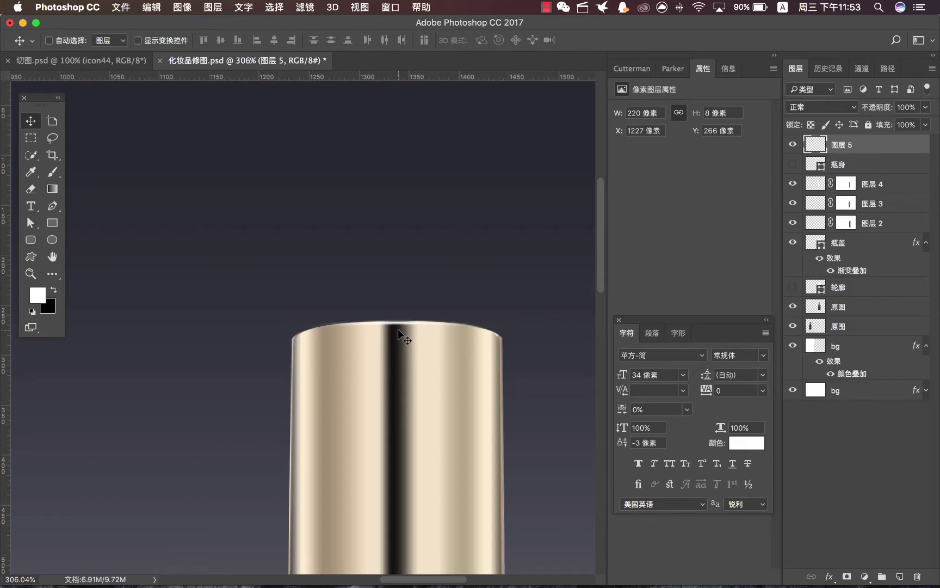
Examine the cap's top rim with the 图层 5 highlight hidden and shown.
double_click(30, 273)
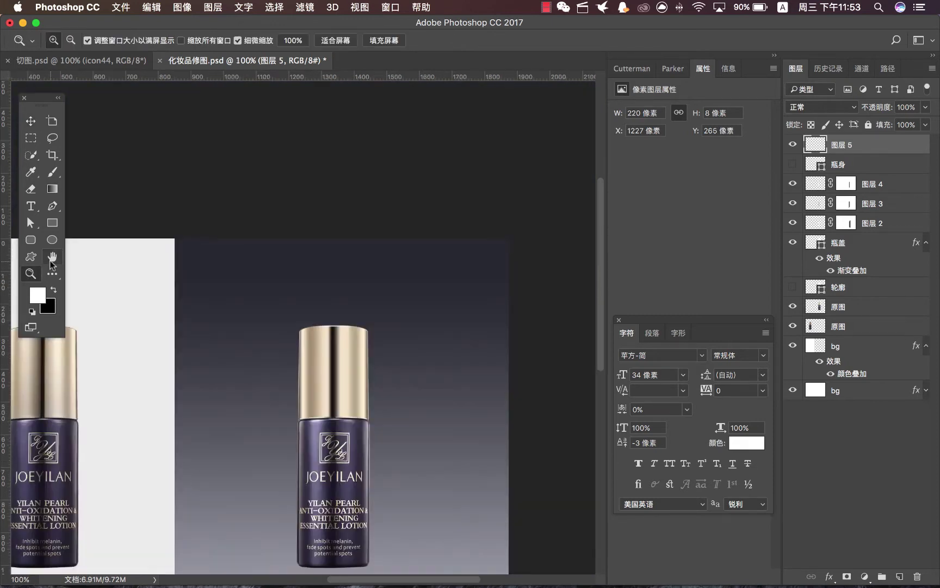
left_click(52, 256)
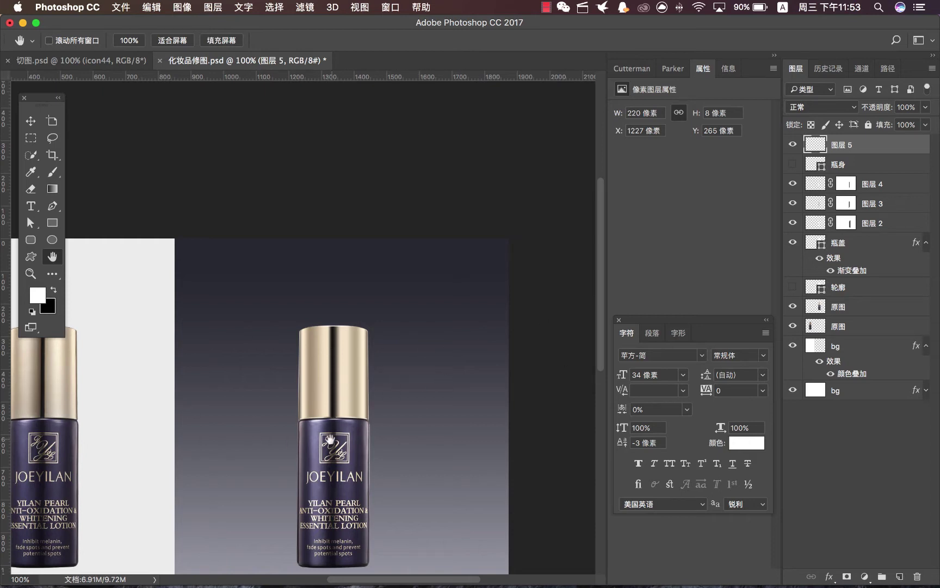
left_click(31, 273)
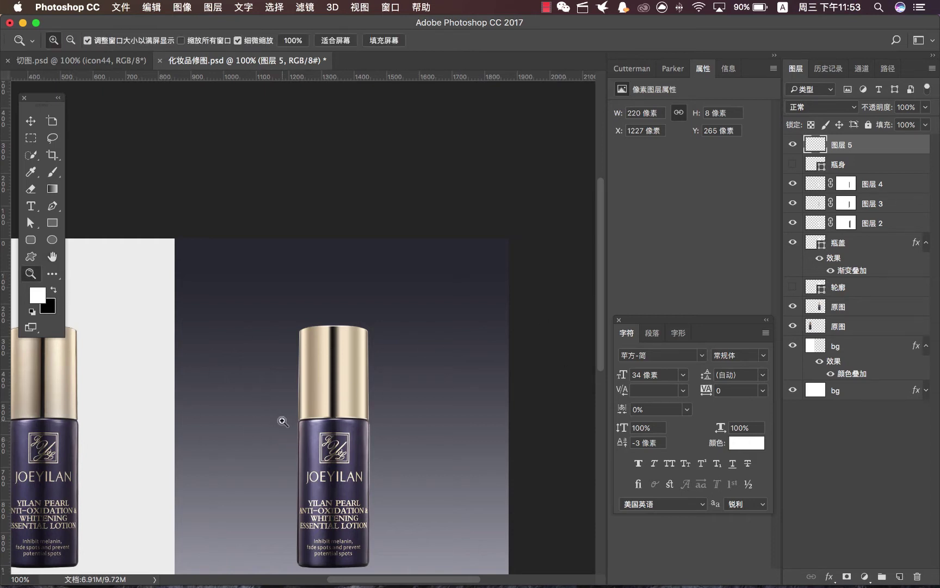
left_click_drag(283, 421, 411, 304)
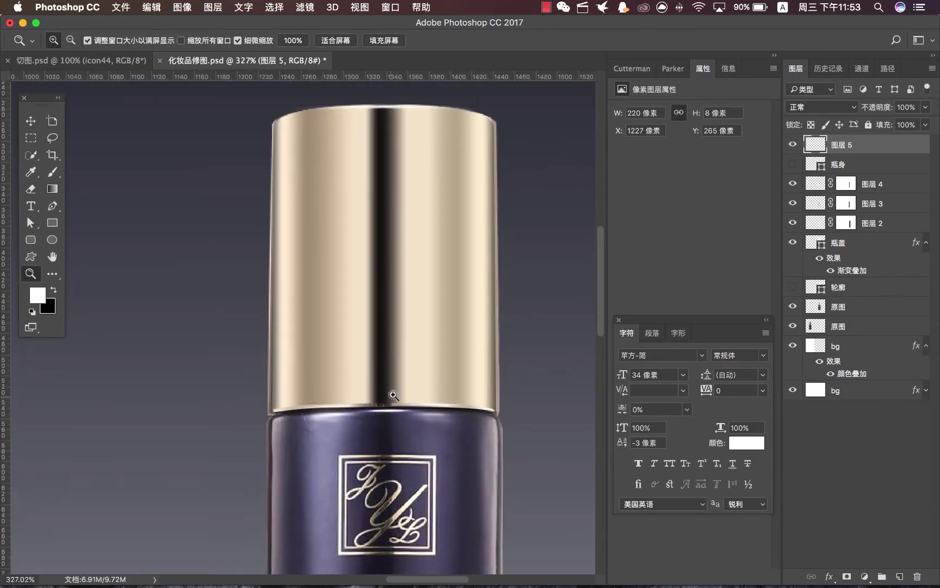
left_click(31, 121)
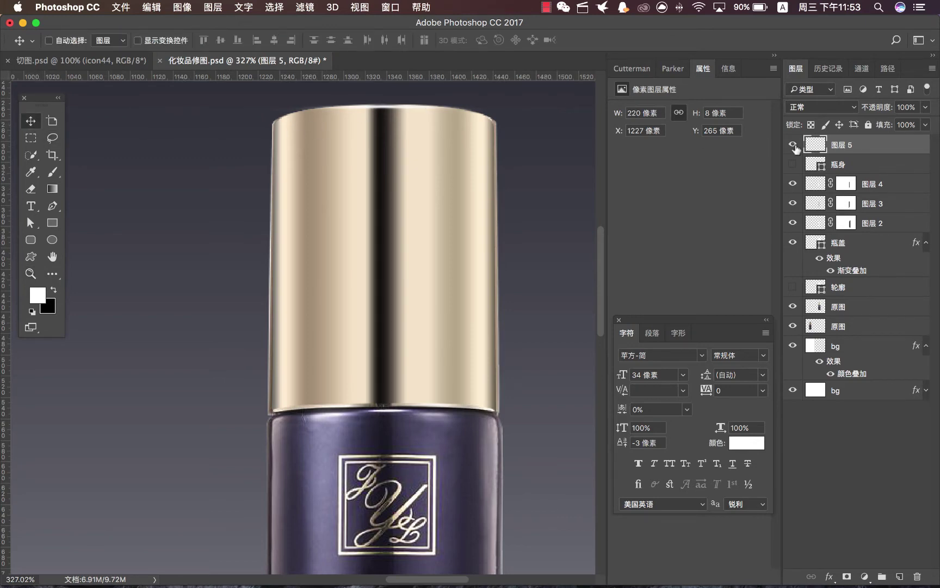
left_click(792, 145)
left_click(792, 145)
Duplicate the 图层 5 highlight and move the copy straight down to the cap's bottom edge at Y 544 px.
key("super+j")
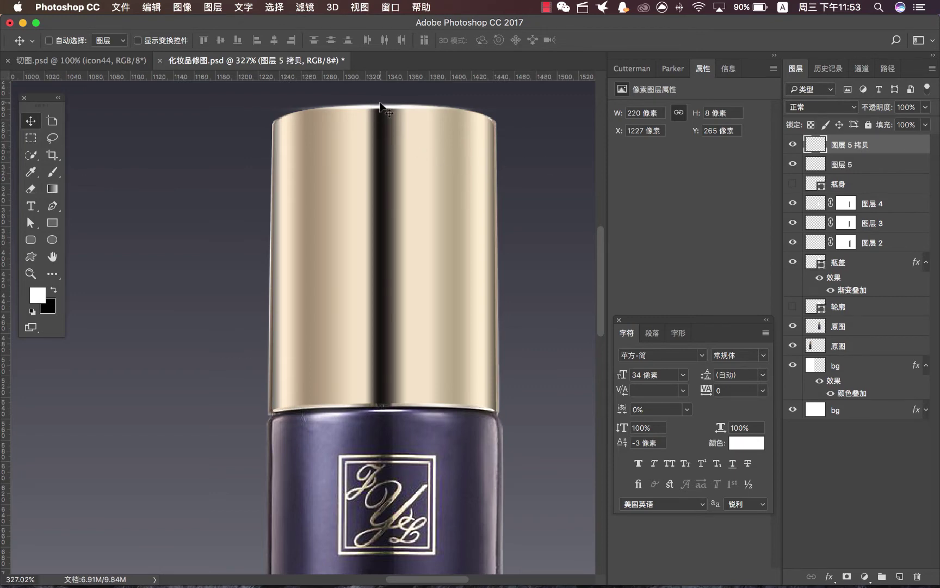
key("Down")
key("Down")
key("Down")
key("Down")
key("Down")
key("Down")
key("Down")
key("Down")
left_click_drag(403, 112, 407, 402)
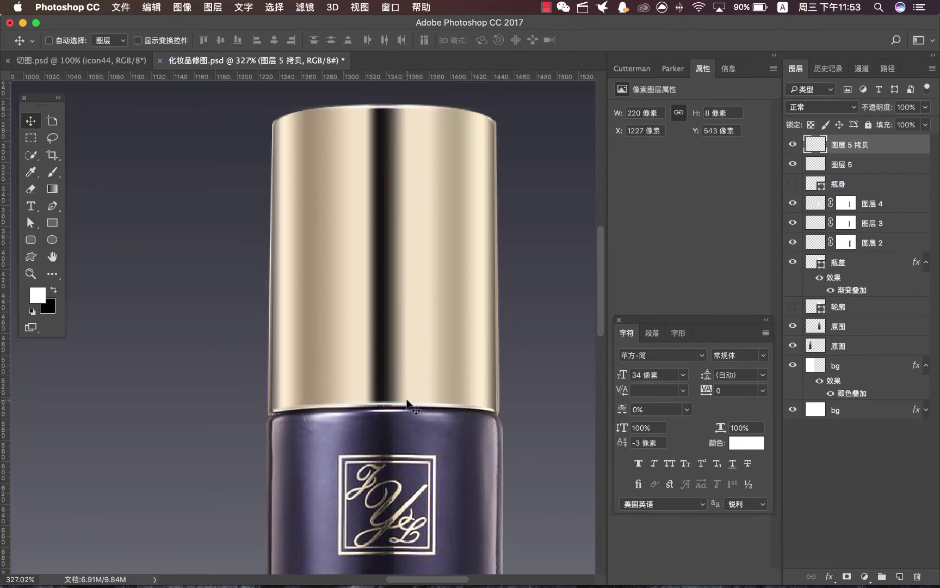
key("Down")
Reduce the opacity of the cap's bottom-edge highlight to 70%, keeping its position at Y 544 px.
left_click(927, 109)
left_click_drag(926, 124, 906, 125)
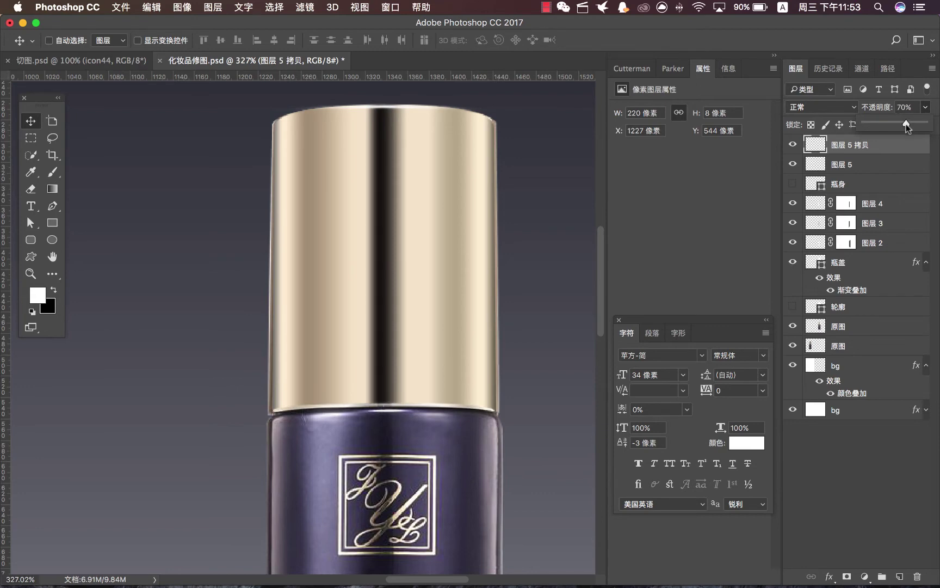
left_click(31, 125)
key("Up")
key("Down")
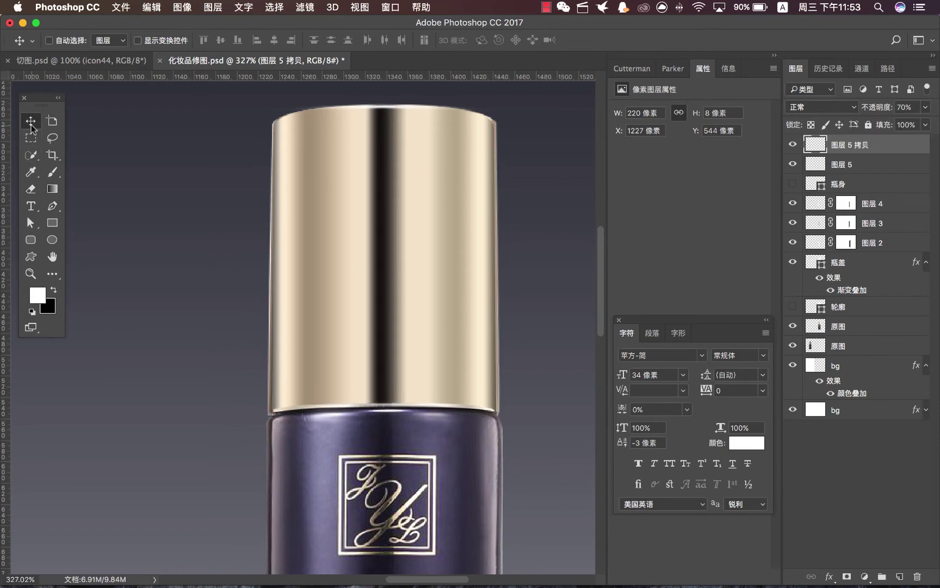
Examine the whole retouched bottle with the 瓶盖 layer hidden and shown.
left_click(31, 273)
key("ctrl+minus")
mouse_move(220, 273)
left_mouse_down()
mouse_move(248, 275)
mouse_move(215, 273)
left_mouse_up()
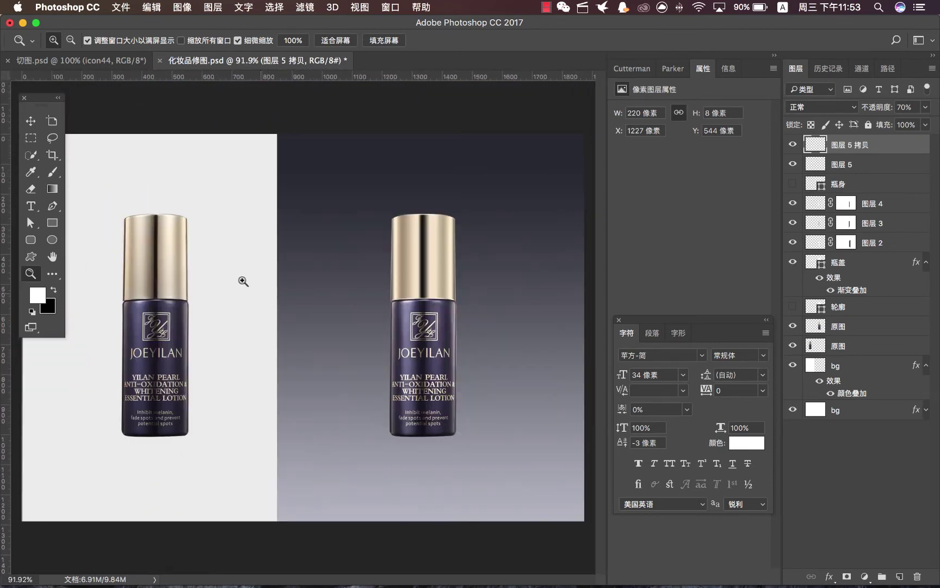
left_click(34, 121)
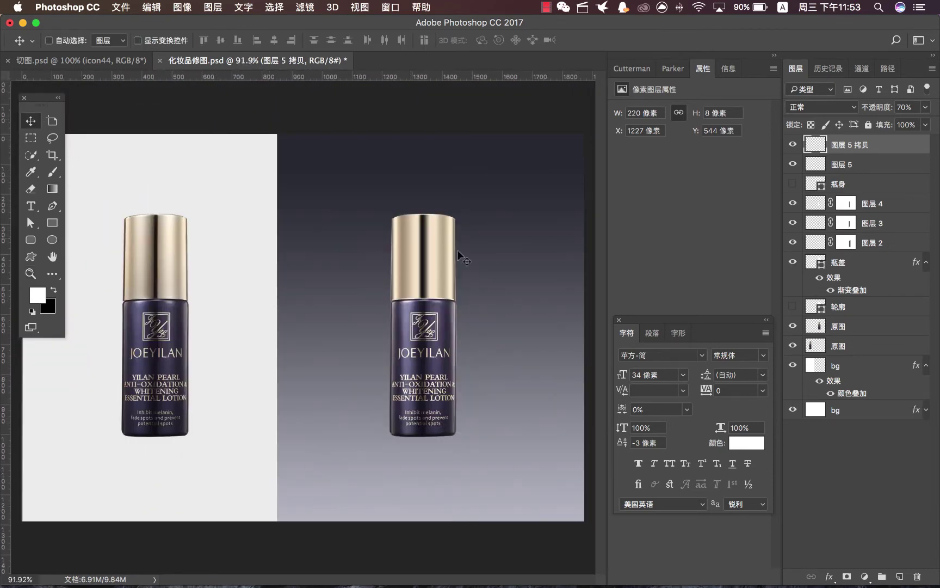
left_click(447, 242, "ctrl")
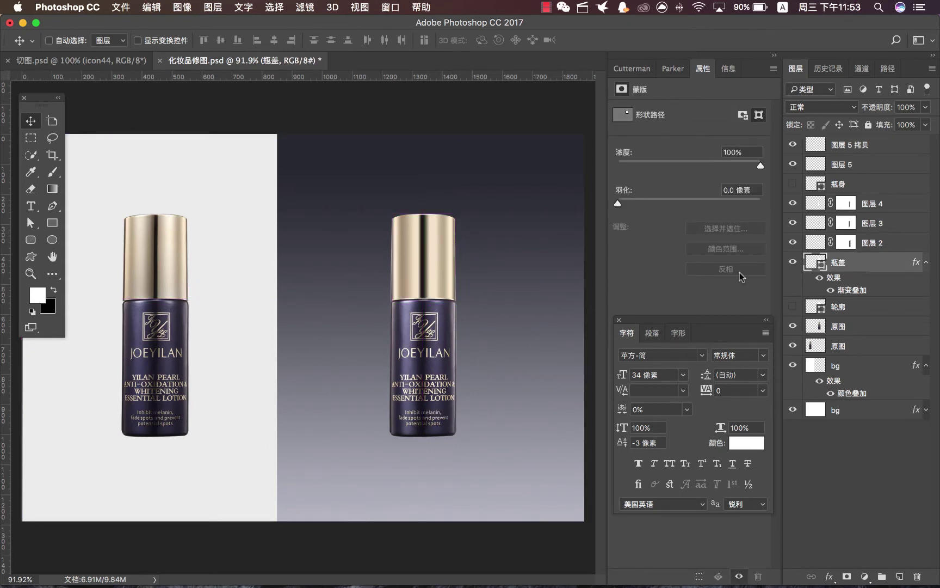
left_click(793, 262)
left_click(793, 262)
Review the gradient overlay settings in the 瓶盖 layer's style and close them.
right_click(807, 254)
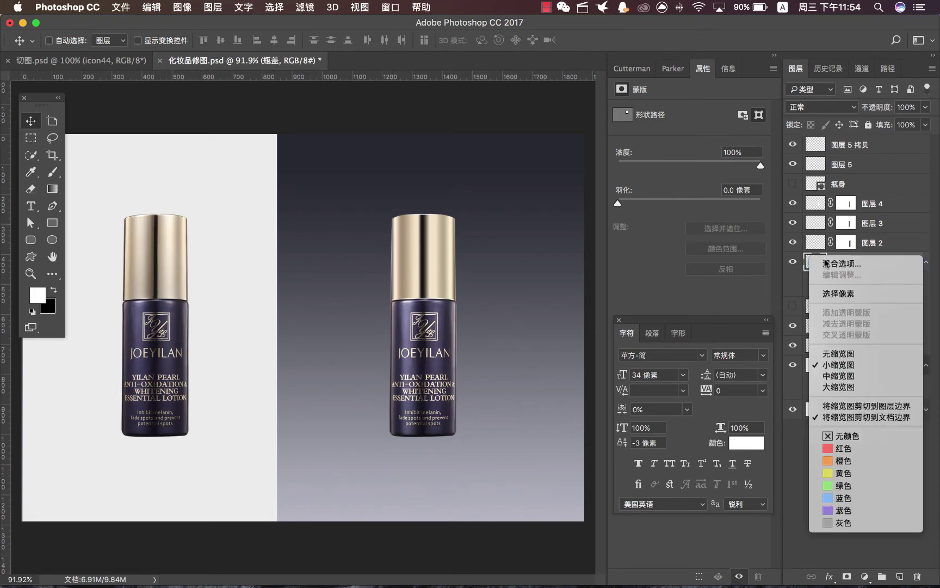
left_click(824, 297)
left_click(489, 351)
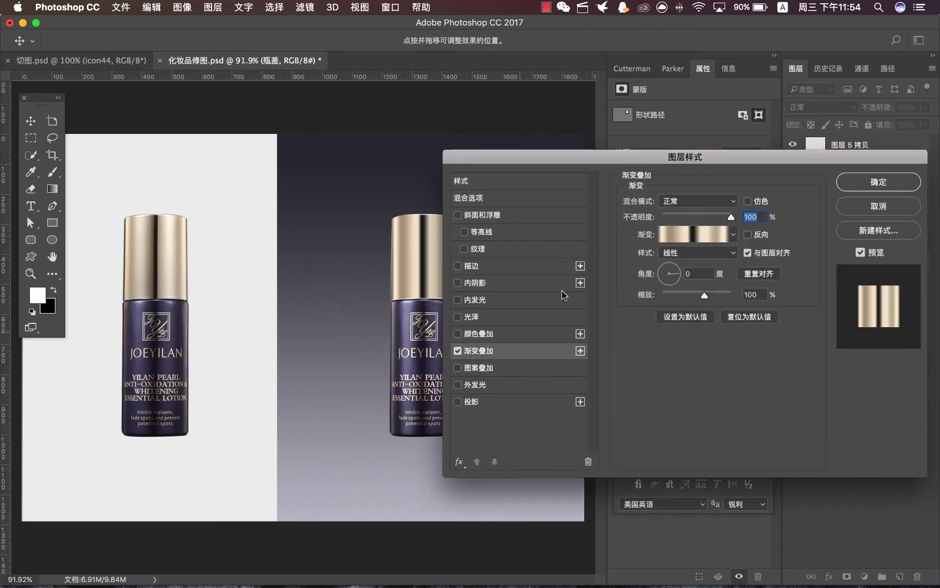
left_click_drag(615, 158, 671, 147)
left_click(935, 172)
Compare the two 原图 bottle layers by hiding and showing them, then select the 原图 layer of the bottle on the dark background.
left_click(838, 346)
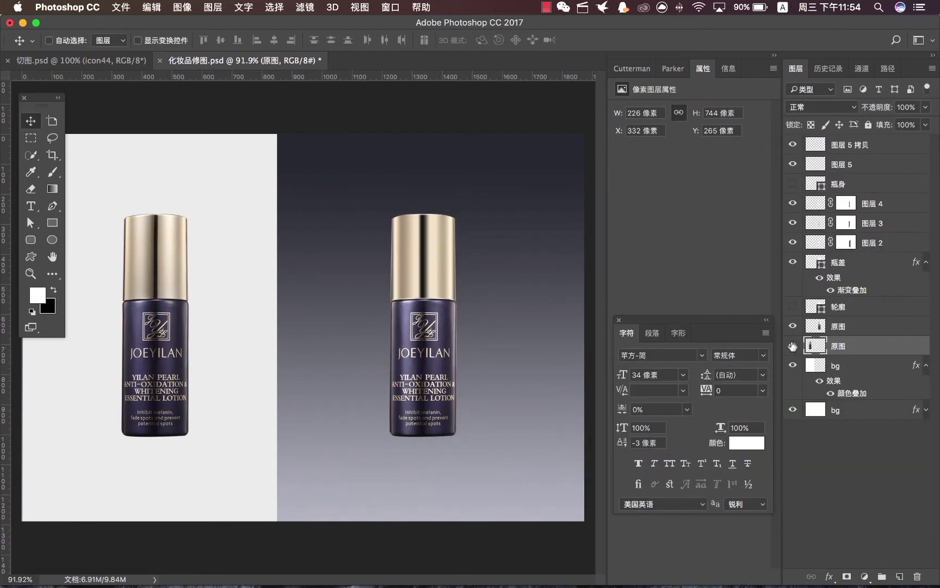
left_click(792, 346)
left_click(793, 346)
left_click(792, 326)
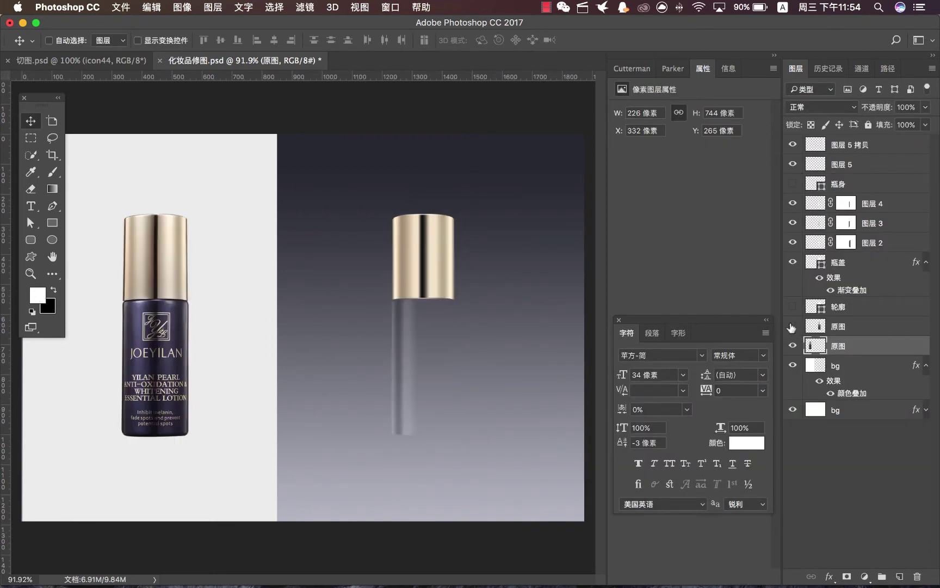
left_click(792, 327)
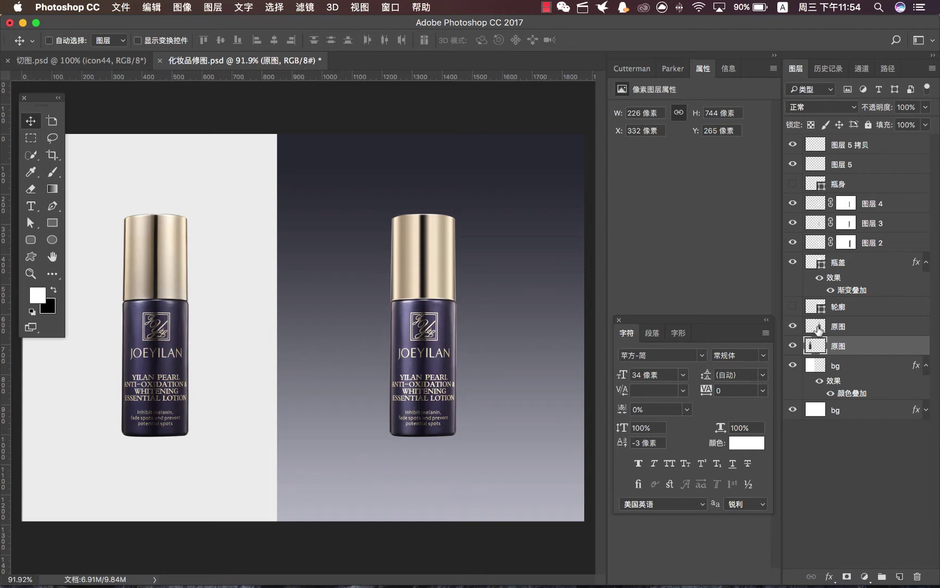
left_click(808, 326)
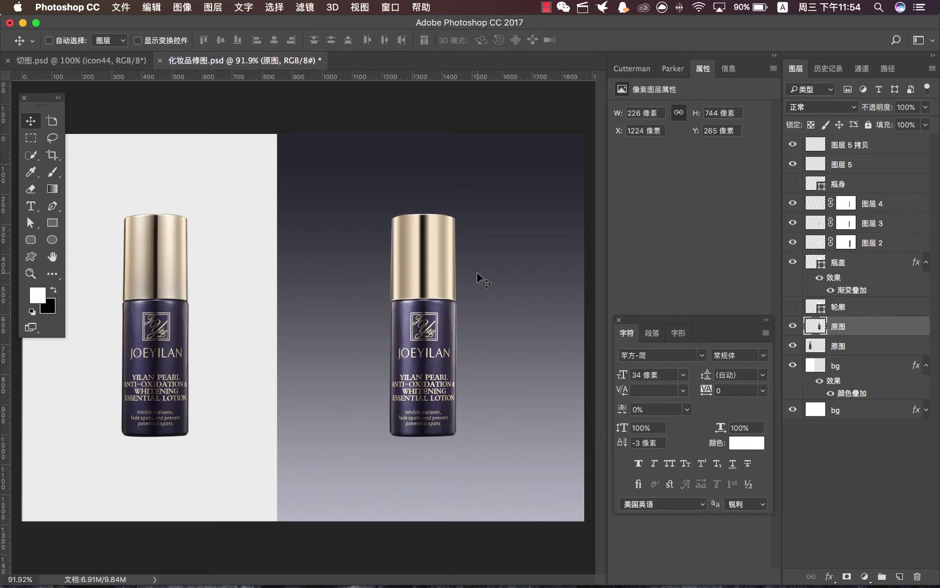
double_click(31, 273)
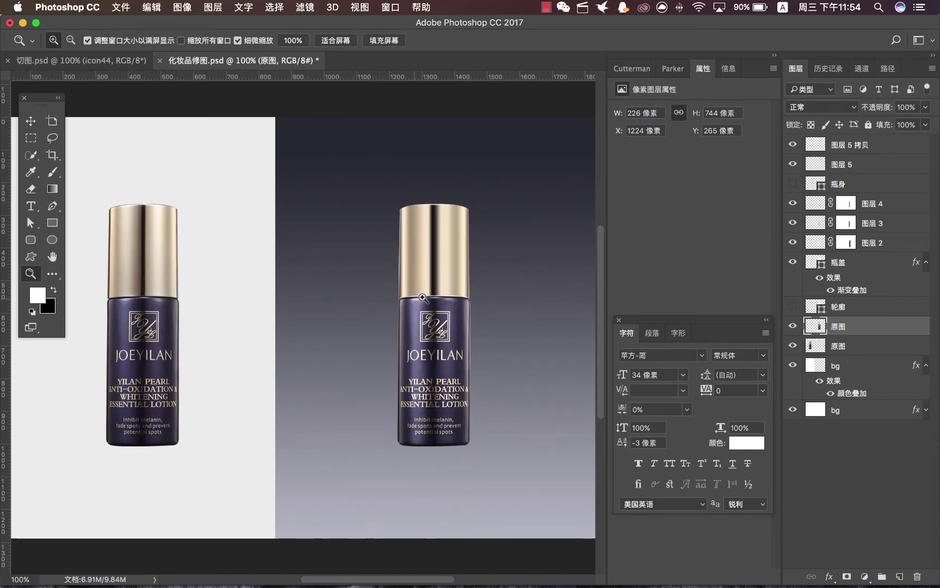
left_click(360, 289, "alt")
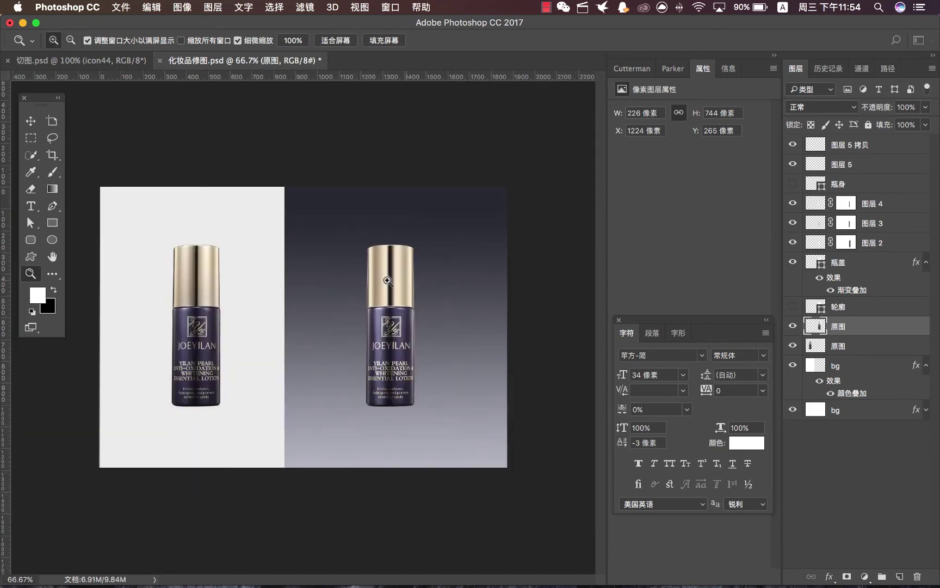
left_click(31, 120)
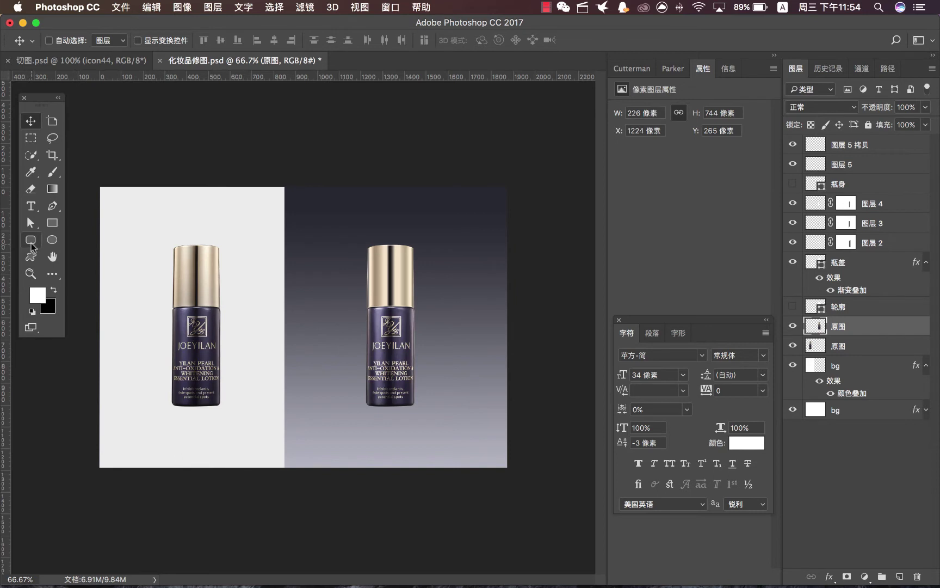
left_click(52, 239)
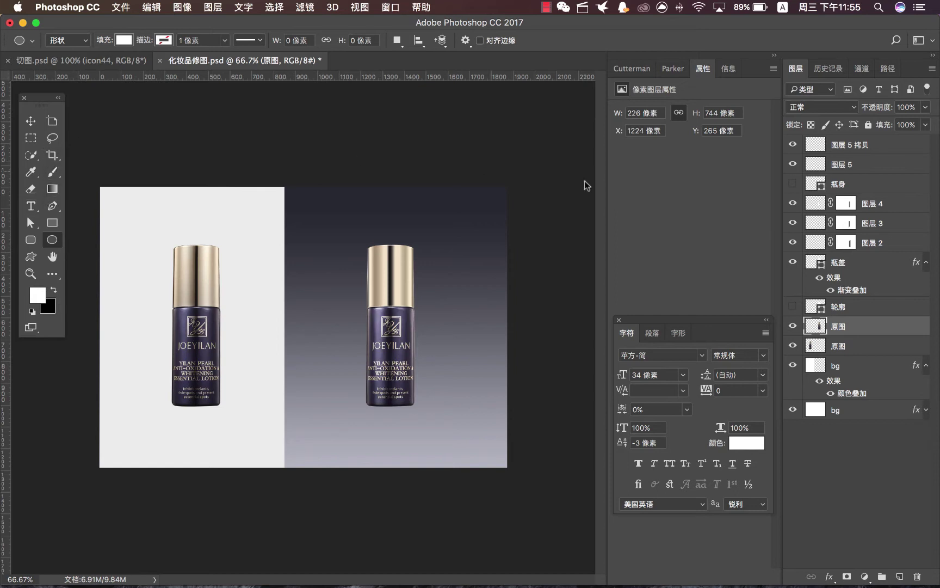
left_click(793, 325)
left_click(792, 325)
Add a new layer above the selected 原图 layer and paint one soft black dab on the bottle body with a 500 px brush.
left_click(50, 171)
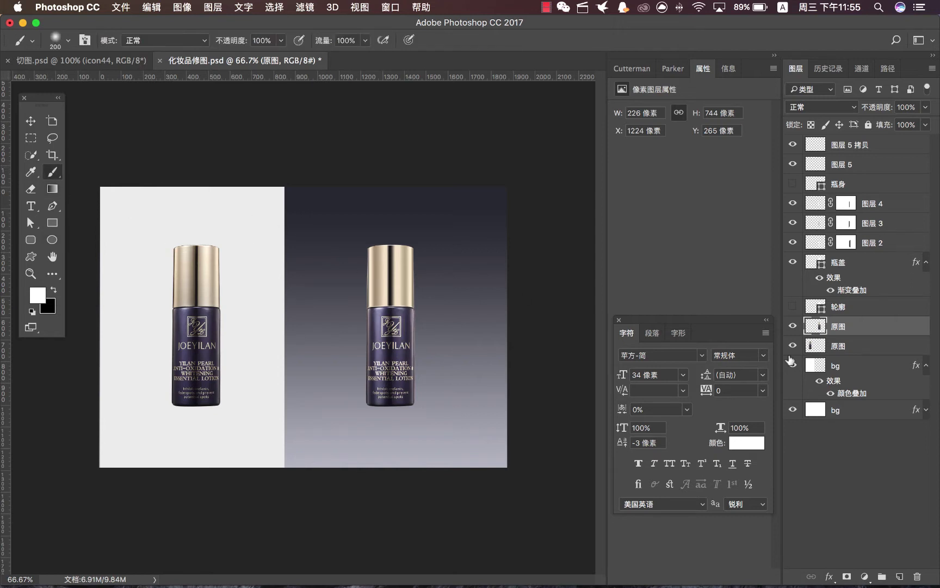
left_click(899, 576)
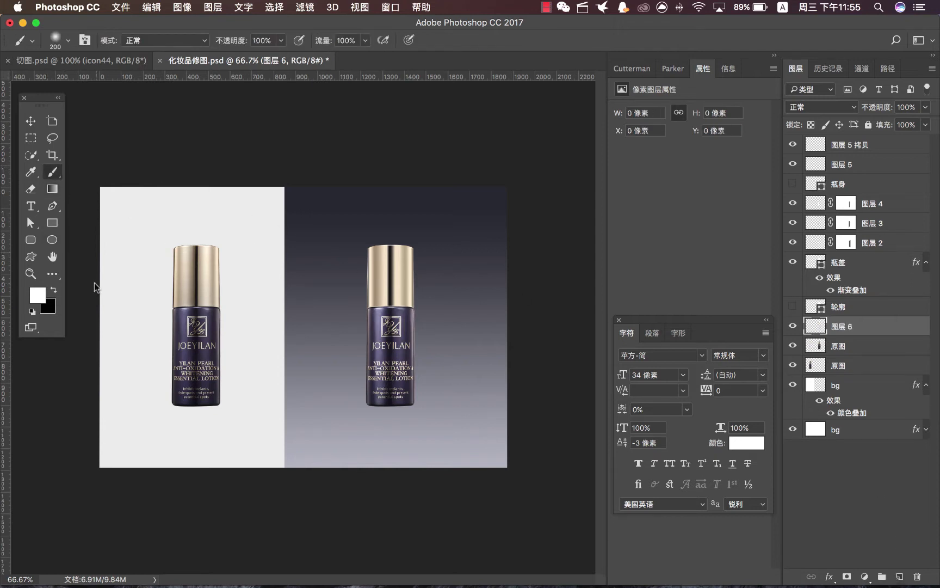
left_click(53, 289)
key("bracketright")
key("bracketright")
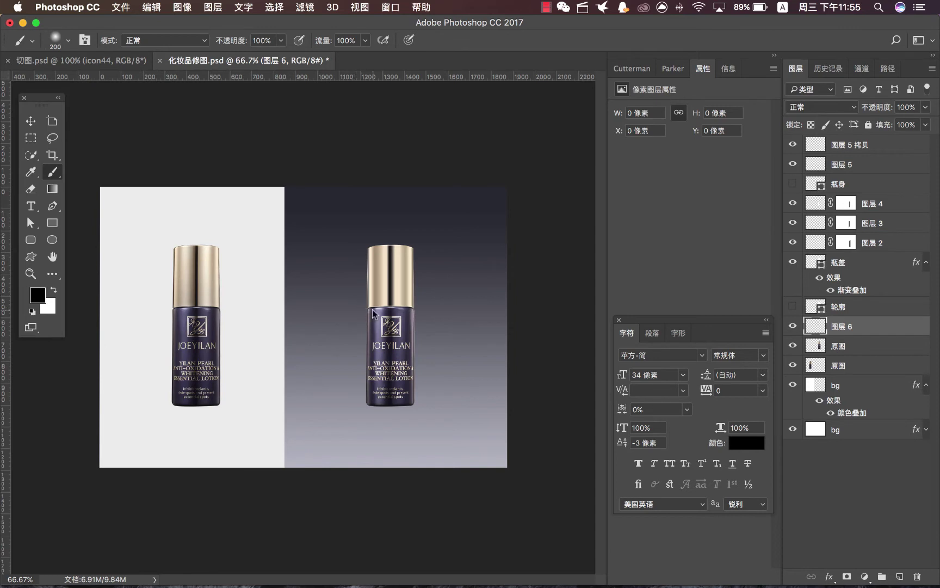
key("bracketright")
left_click(393, 326)
Squash the black dab to about 21% of its height and move it down to the base of the bottle as a ground shadow.
key("super+t")
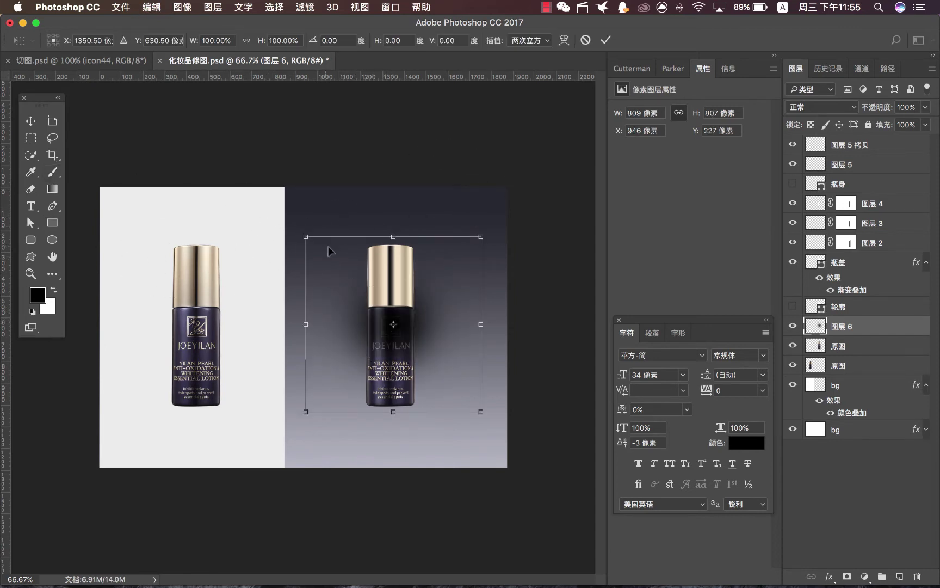
left_click_drag(390, 238, 391, 306)
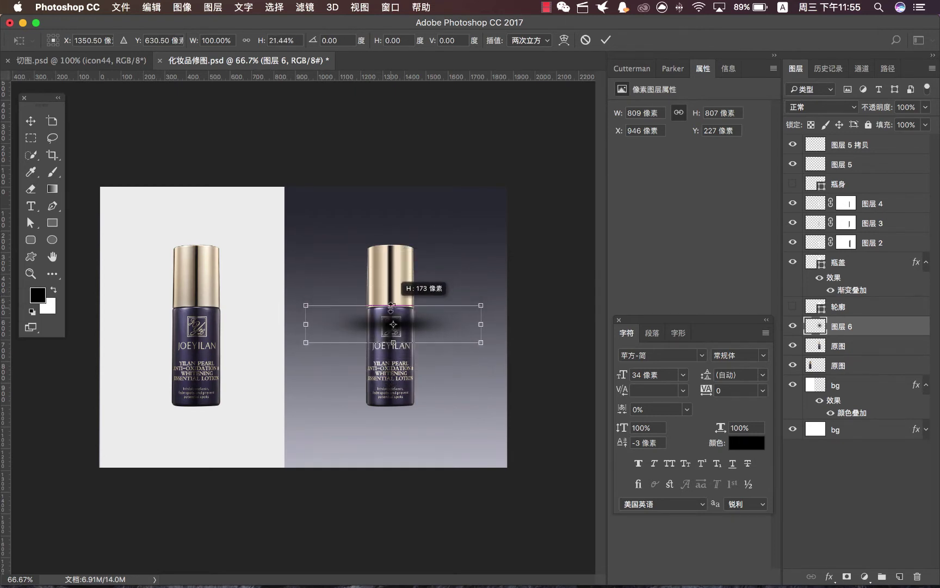
key("Return")
key("b")
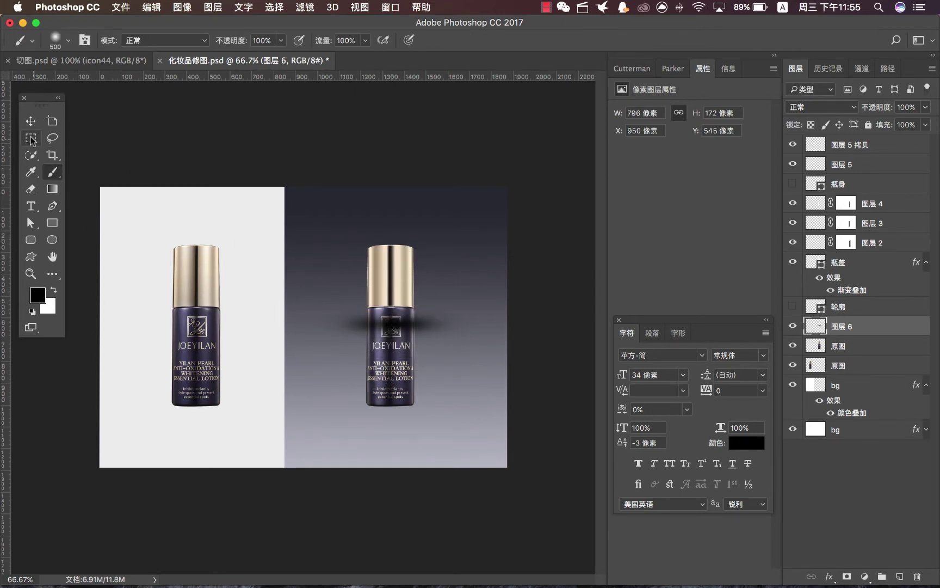
left_click(29, 122)
left_click_drag(401, 327, 401, 409)
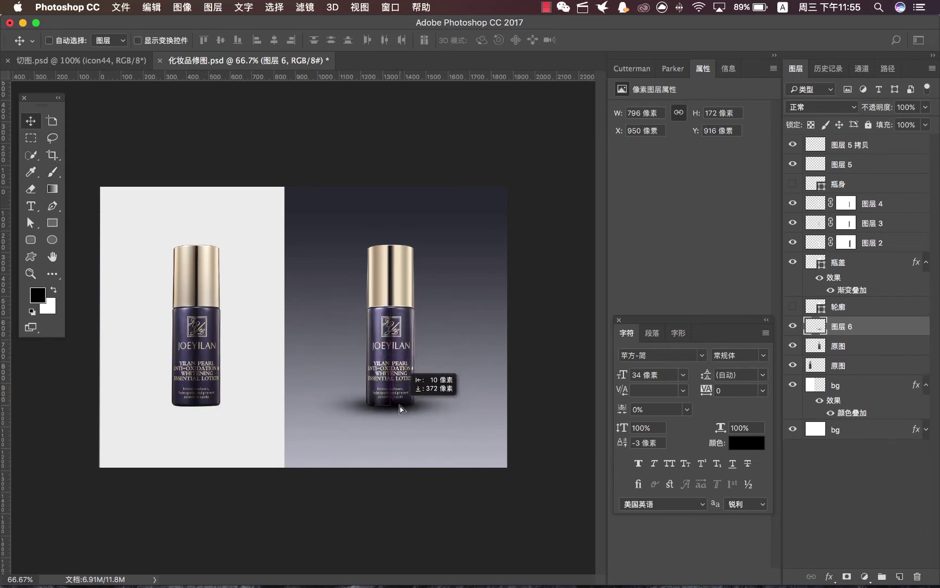
Place the shadow layer beneath the retouched bottle's 原图 layer and compare the image with and without it.
left_click_drag(841, 327, 862, 353)
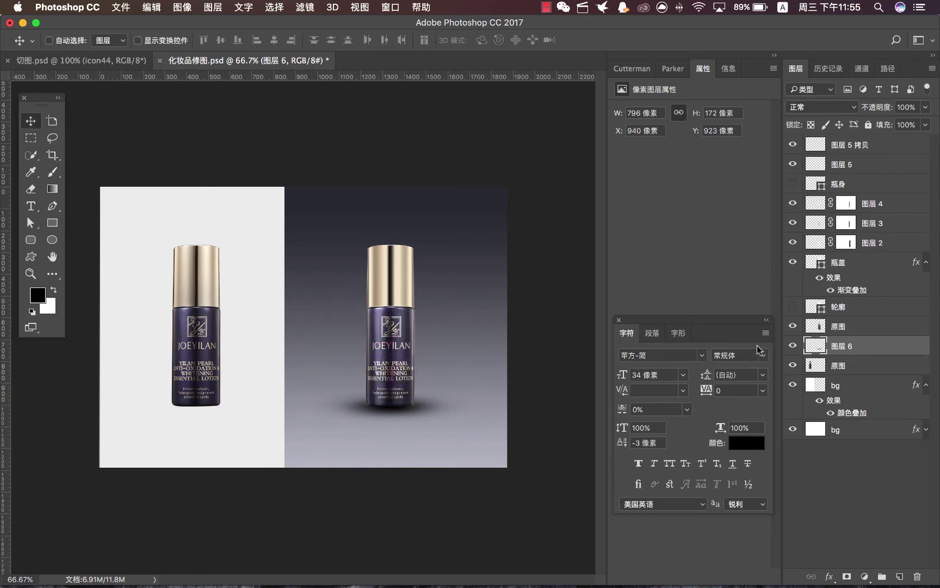
left_click(793, 346)
left_click(793, 346)
Scale the shadow down evenly to about 676 × 146 px, centred under the bottle, and set its opacity to 70%.
key("super+t")
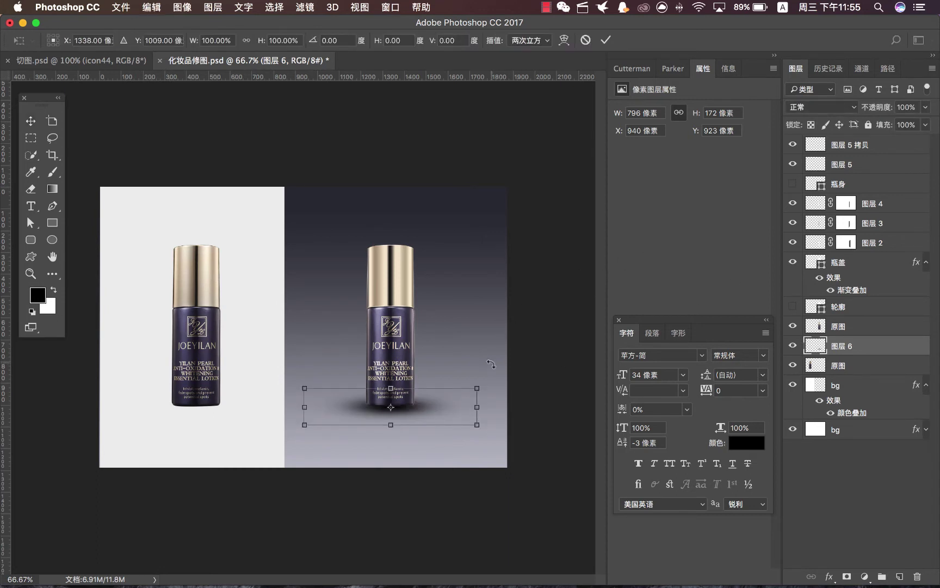
left_click_drag(477, 388, 463, 391)
key("Return")
left_click(925, 107)
left_click_drag(925, 123, 907, 126)
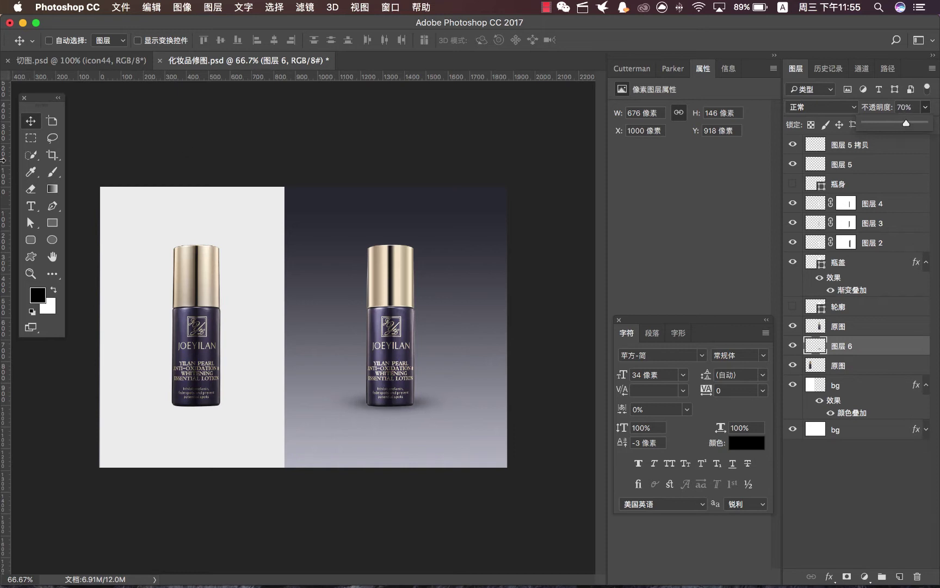
left_click(417, 375)
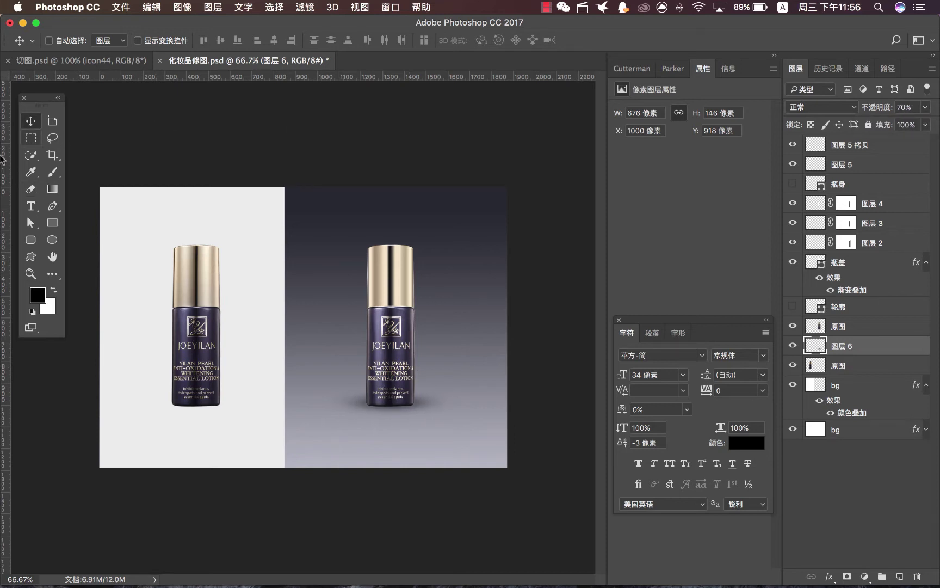
Duplicate the visible layers of the retouched bottle, from its 原图 layer up to 图层 5 拷贝, and merge the copies into one layer.
left_click(406, 338, "super")
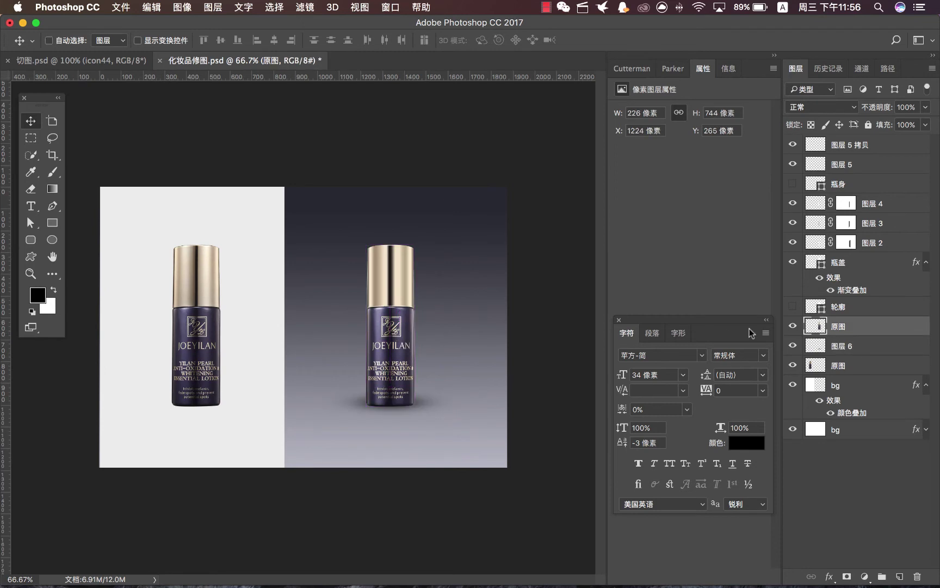
left_click(865, 165, "shift")
left_click(865, 145, "shift")
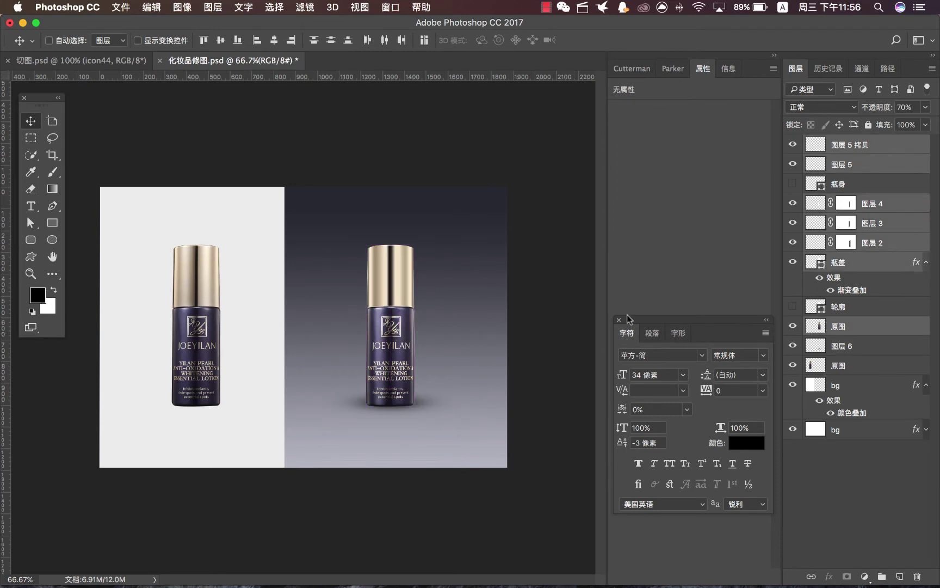
key("super+j")
key("super+e")
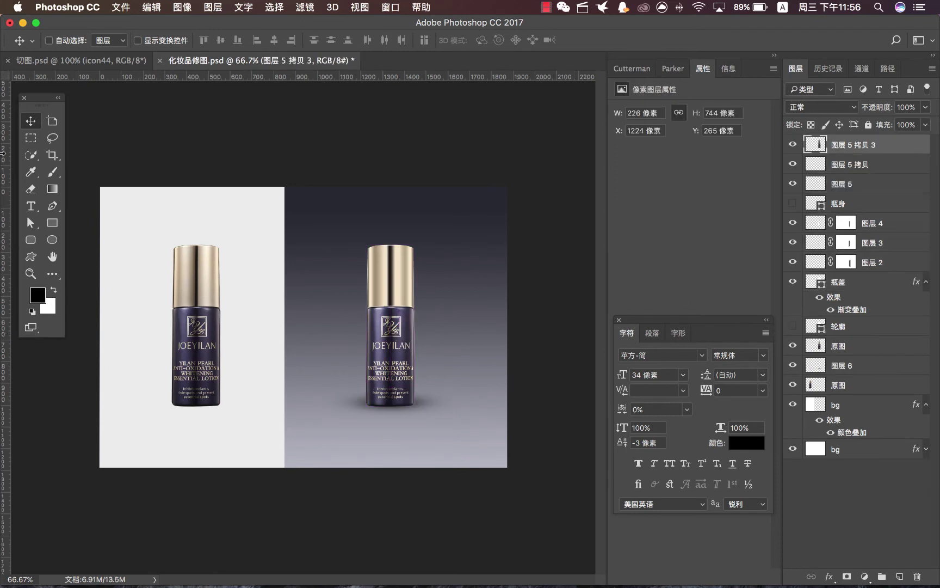
Flip the merged bottle copy vertically and move it straight down to Y 1010 px, just below the bottle's base, as a reflection.
key("super+t")
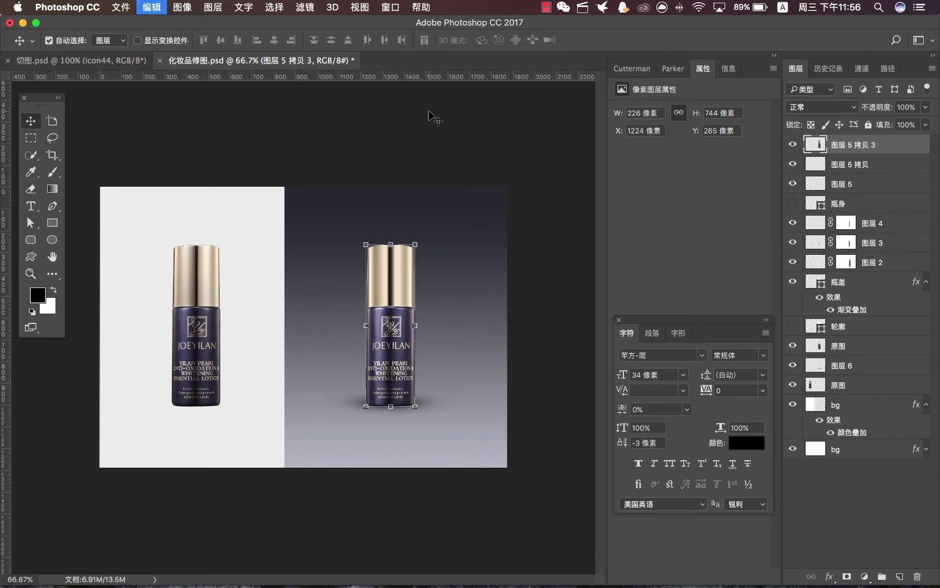
right_click(403, 276)
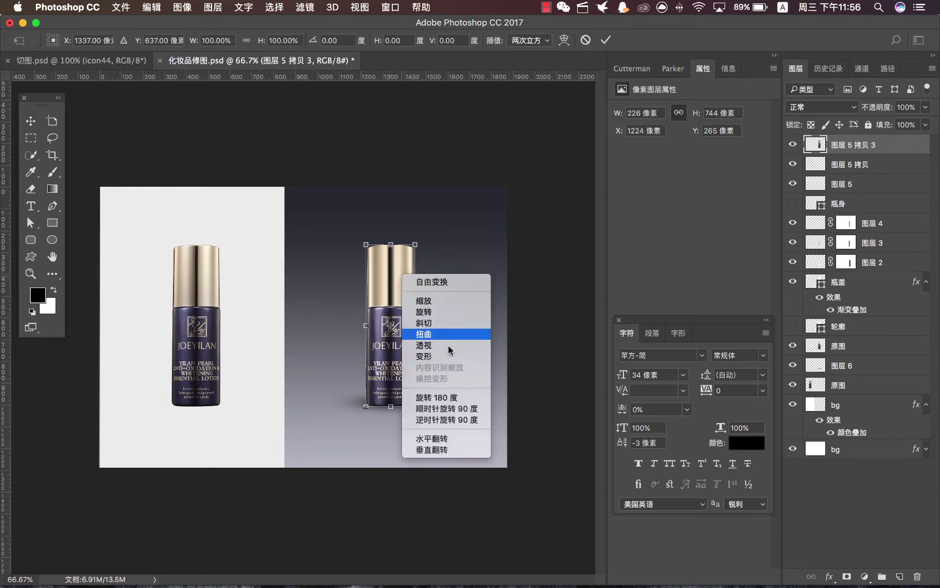
left_click(429, 450)
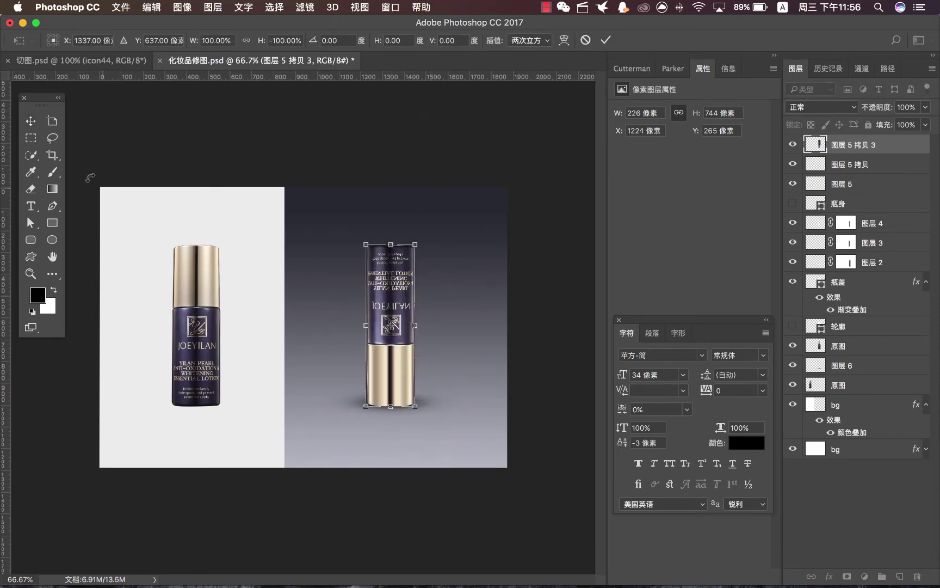
key("Return")
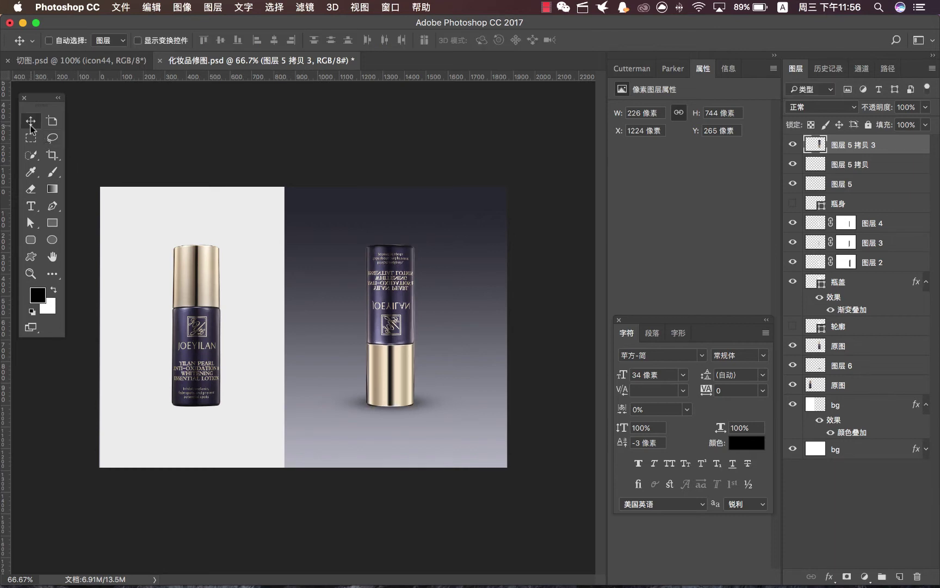
left_click_drag(402, 298, 400, 458)
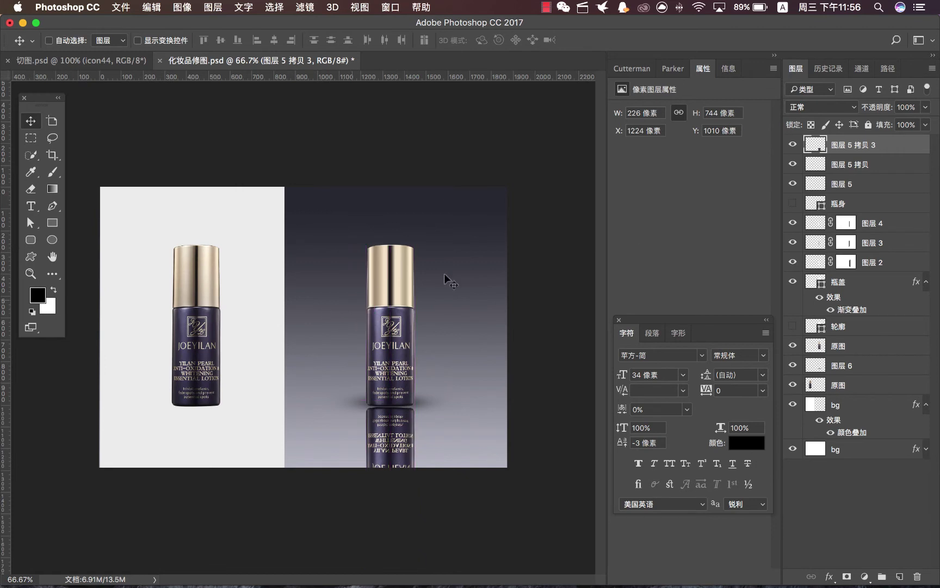
Warp the reflection's two upper corners slightly upward so its edge meets the bottle's base, and nudge it down to Y 1004 px.
scroll(403, 408, "up", 3)
scroll(407, 443, "up", 2)
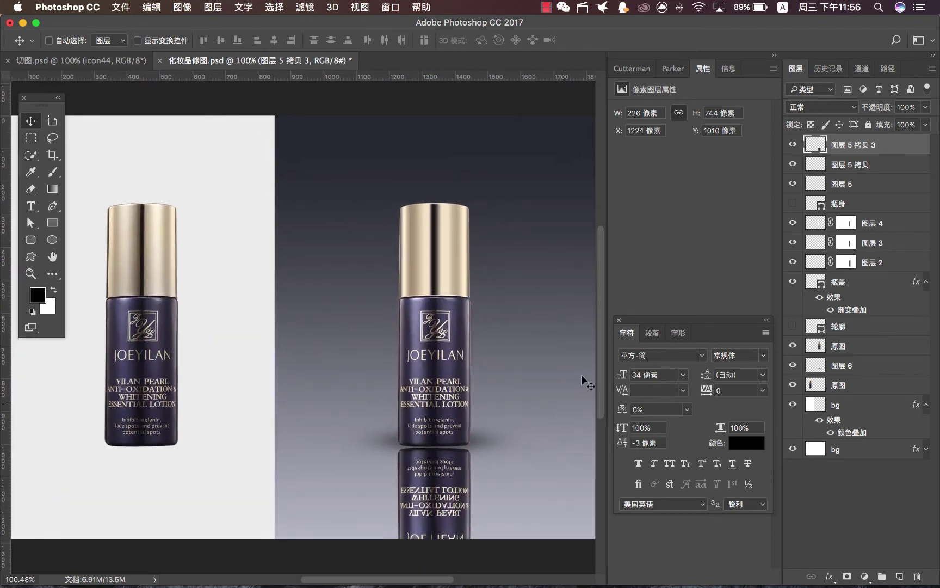
scroll(417, 415, "up", 1)
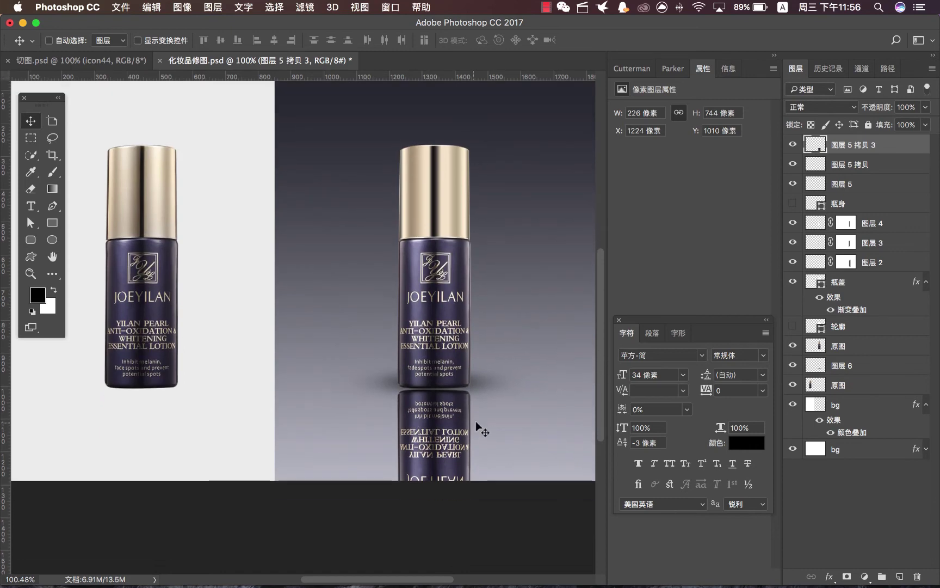
scroll(478, 429, "up", 2)
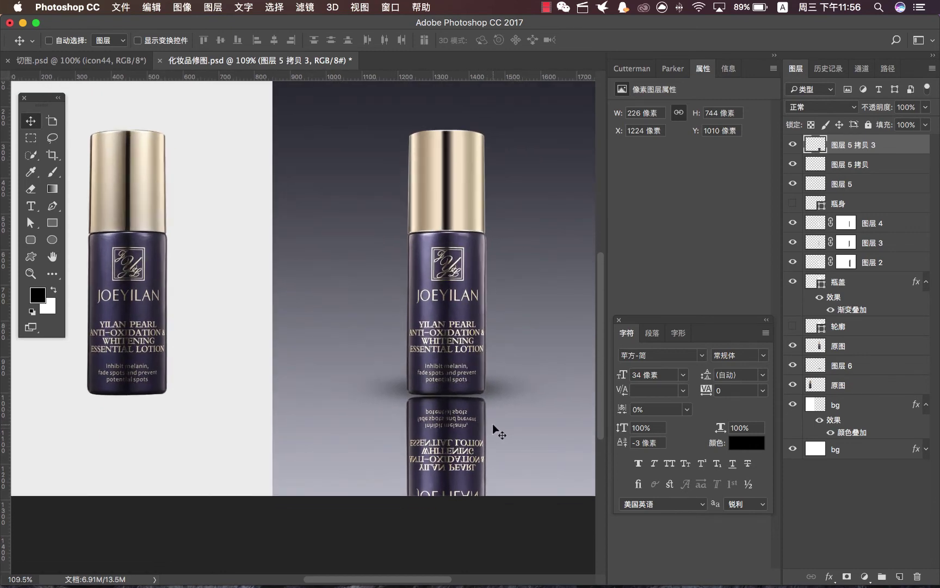
scroll(495, 431, "up", 2)
scroll(496, 430, "up", 1)
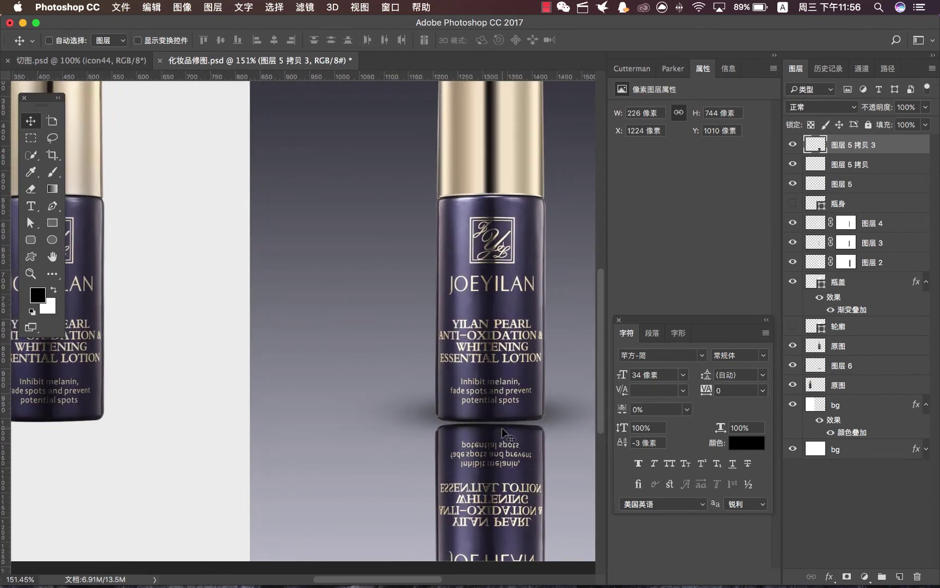
key("cmd+t")
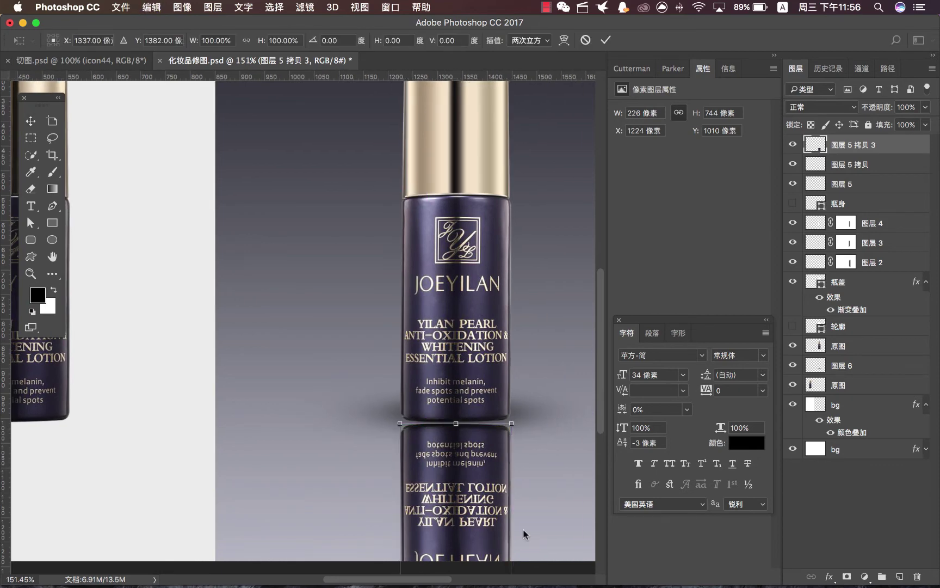
left_click(563, 40)
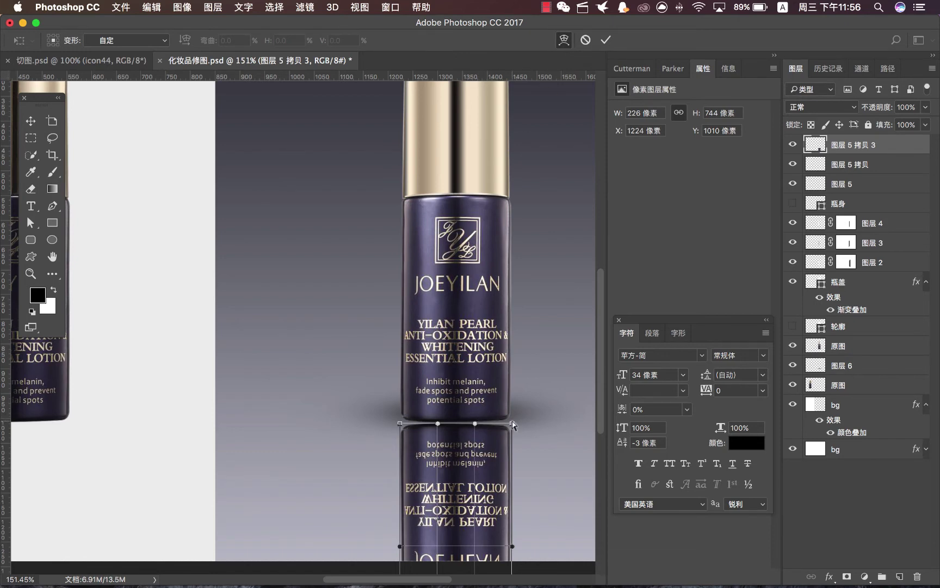
left_click_drag(513, 423, 512, 419)
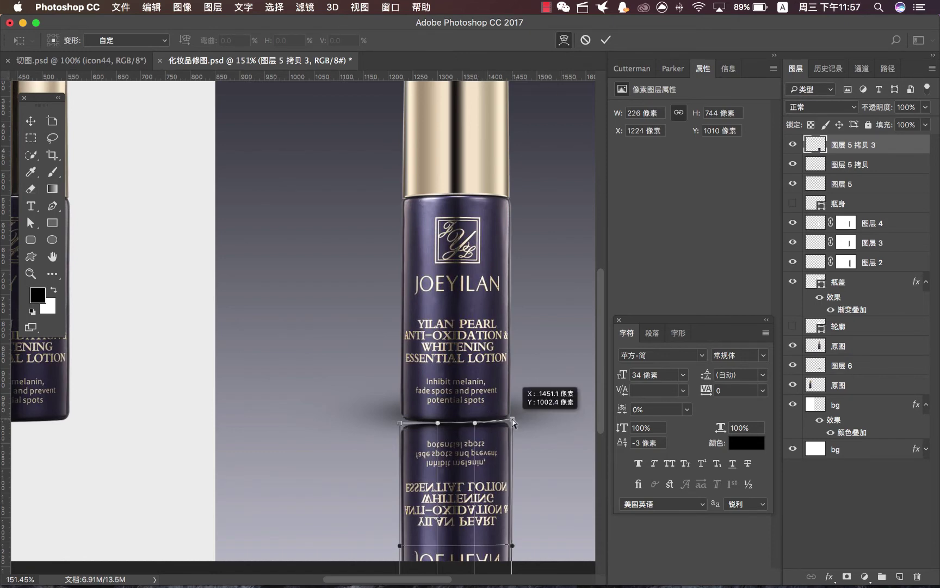
left_click_drag(400, 423, 401, 417)
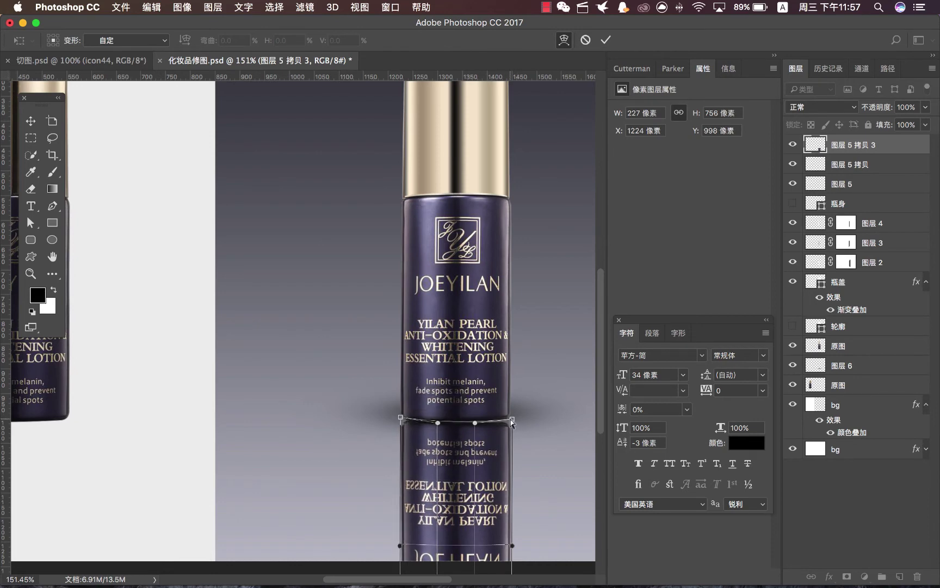
left_click_drag(512, 419, 511, 422)
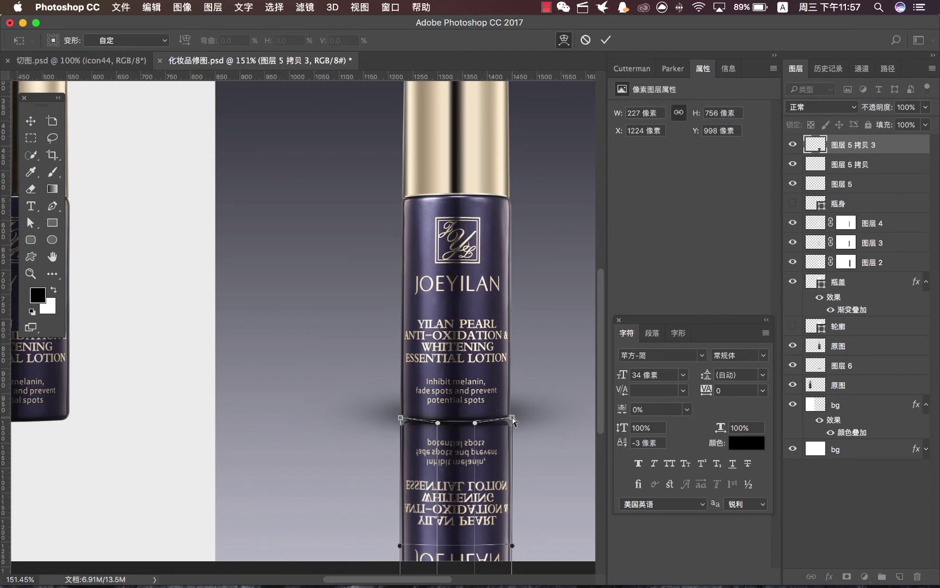
key("Return")
key("Down")
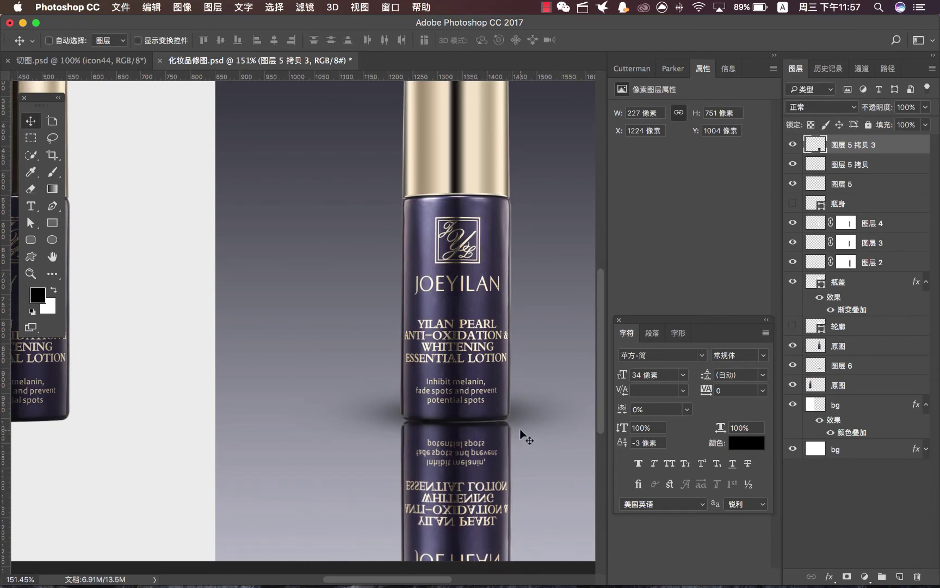
Refine the warp at the reflection's upper-right corner and nudge the layer vertically to Y 1003 px.
key("super+t")
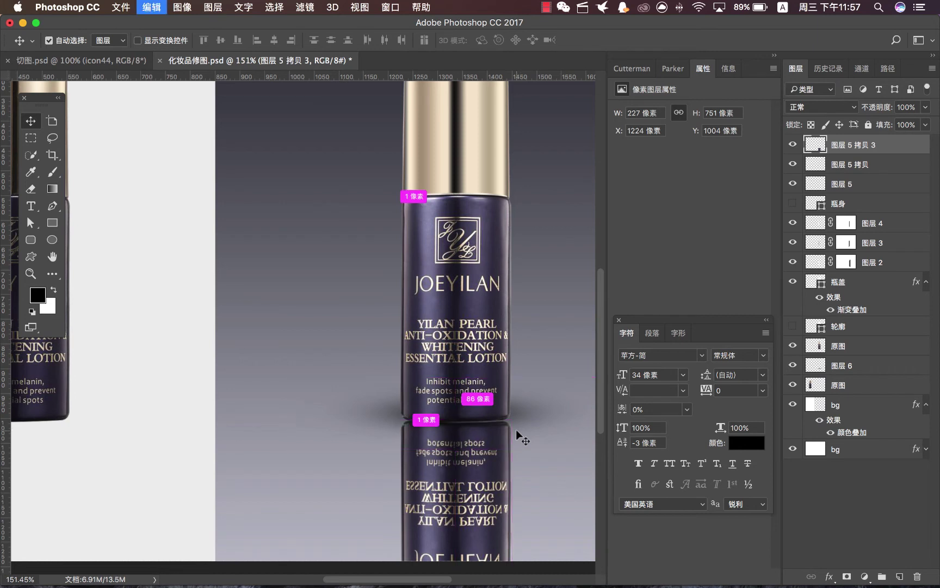
left_click(563, 40)
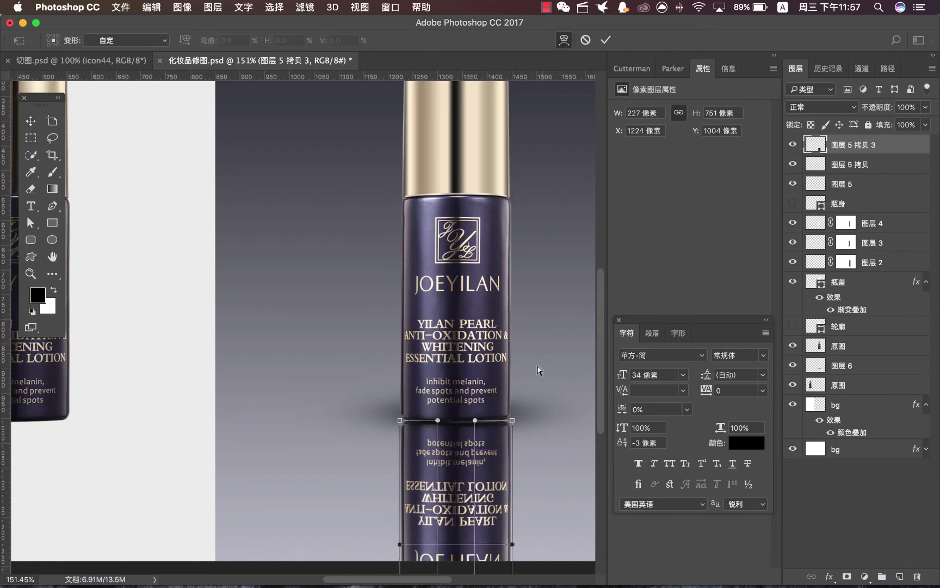
left_click_drag(512, 421, 513, 421)
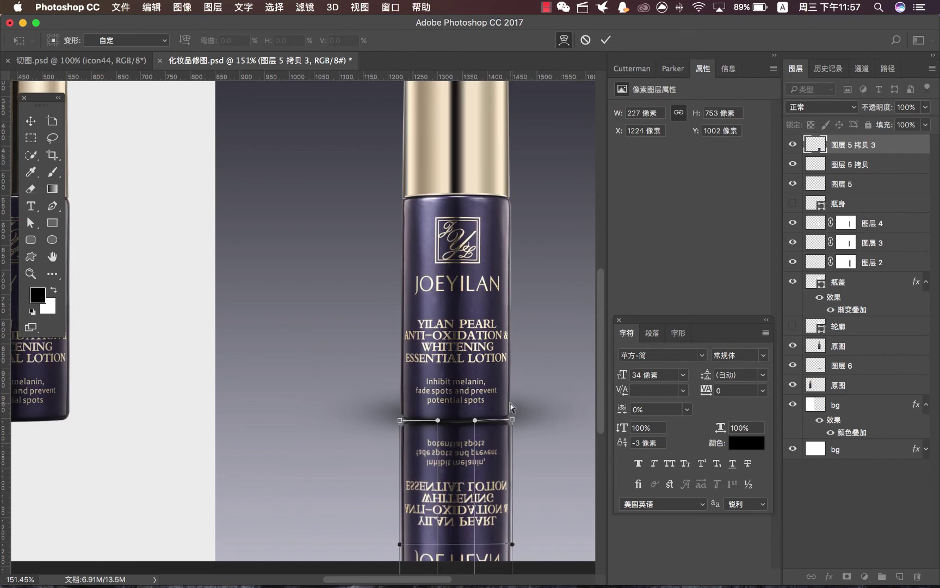
key("Return")
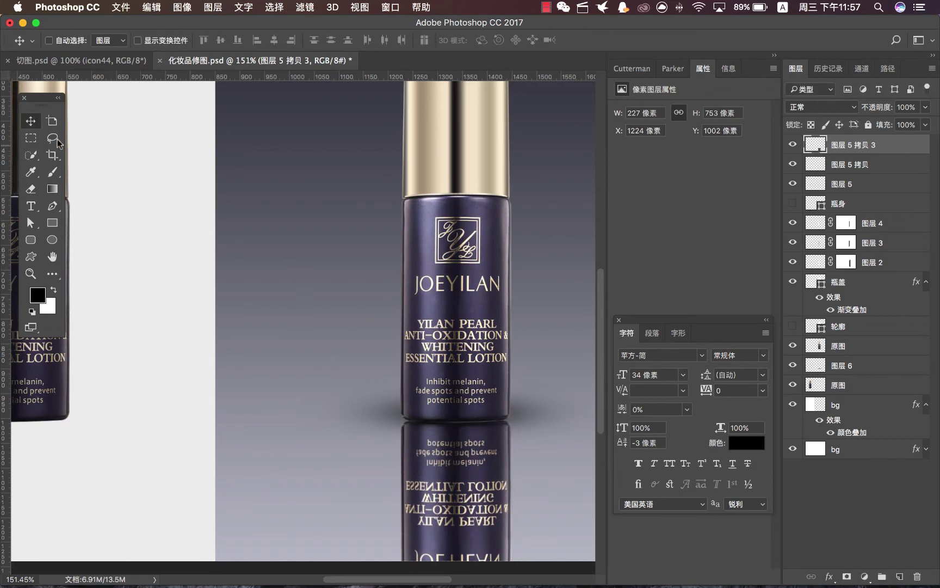
key("Down")
key("Down")
key("Up")
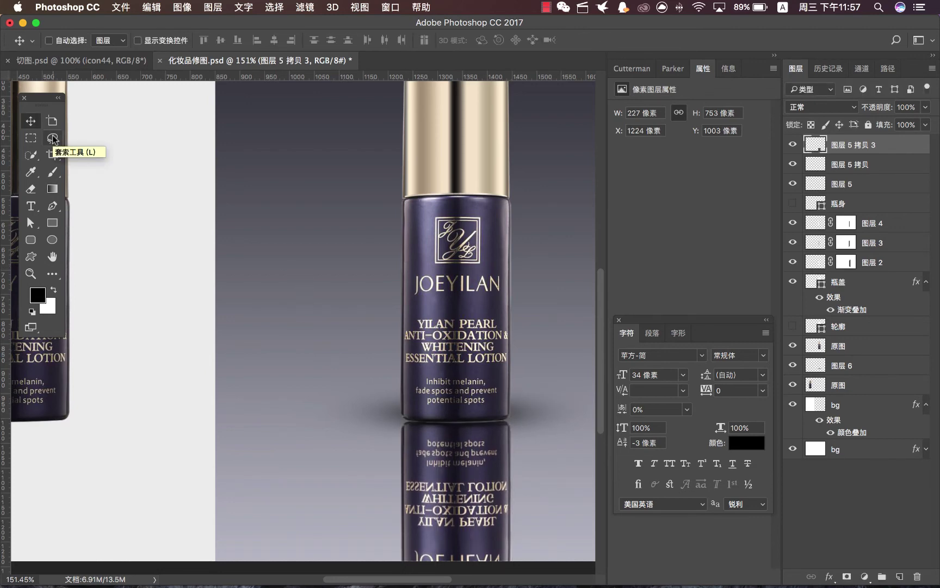
Add a white layer mask to the reflection layer 图层 5 拷贝 3 and compare the image with and without the reflection.
left_click(792, 144)
left_click(793, 145)
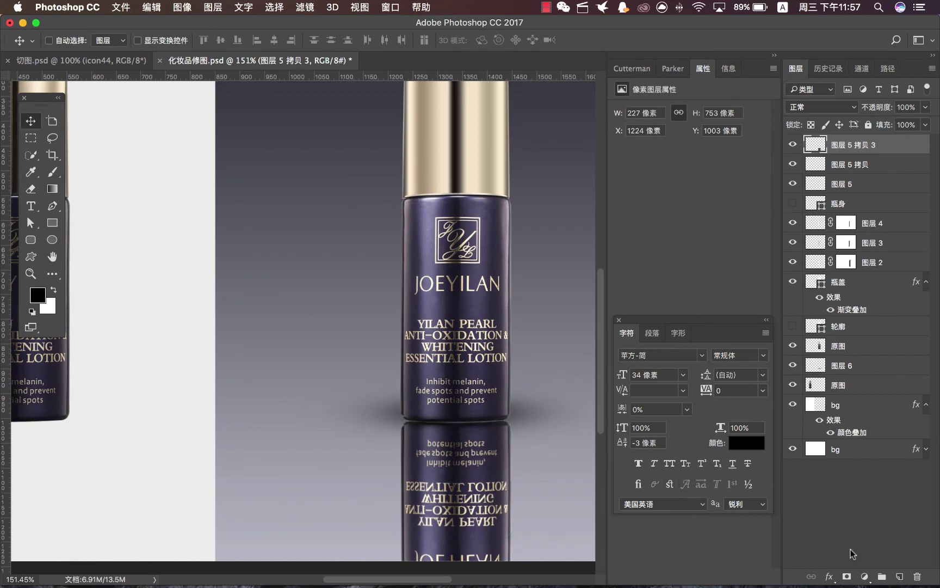
left_click(847, 576)
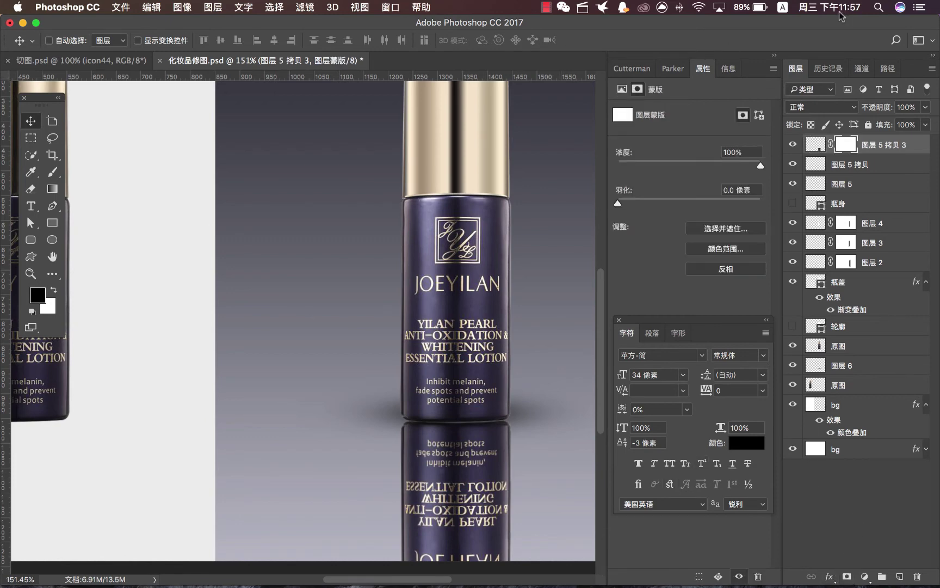
left_click(793, 144)
left_click(792, 145)
Fade the reflection out downward with a black-to-white linear gradient on its mask, redrawing it longer until only the part near the base shows.
left_click(54, 189)
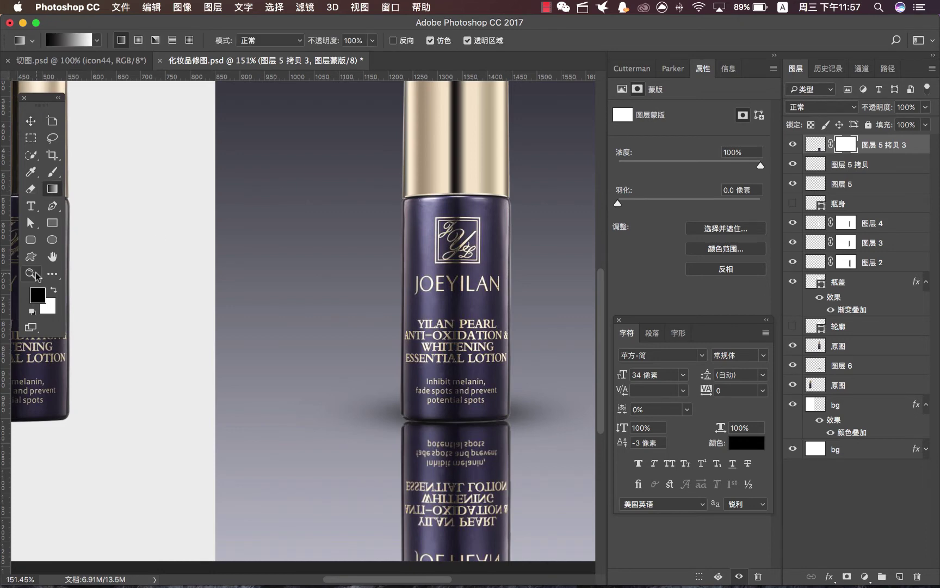
key("super+1")
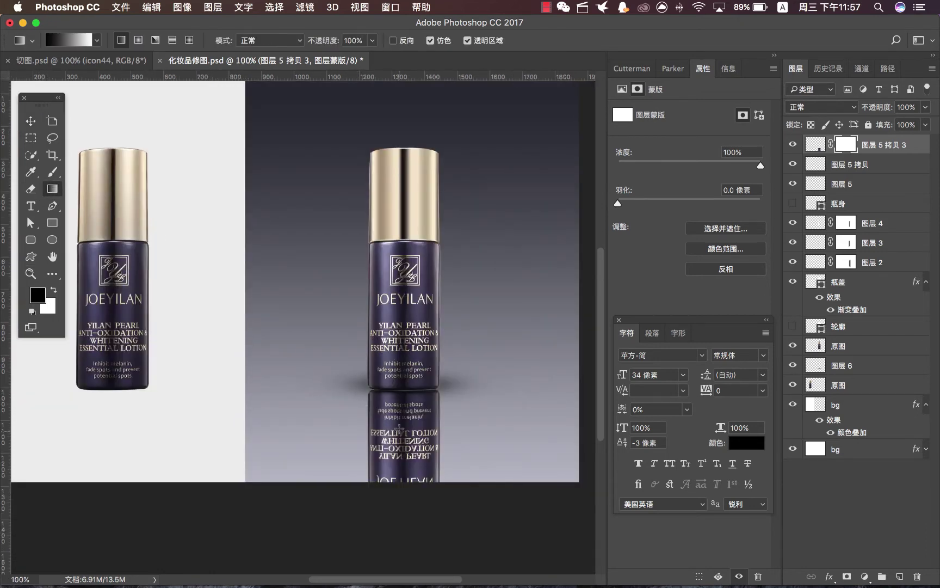
left_click_drag(399, 428, 415, 370)
left_click_drag(415, 446, 413, 339)
left_click_drag(396, 470, 403, 375)
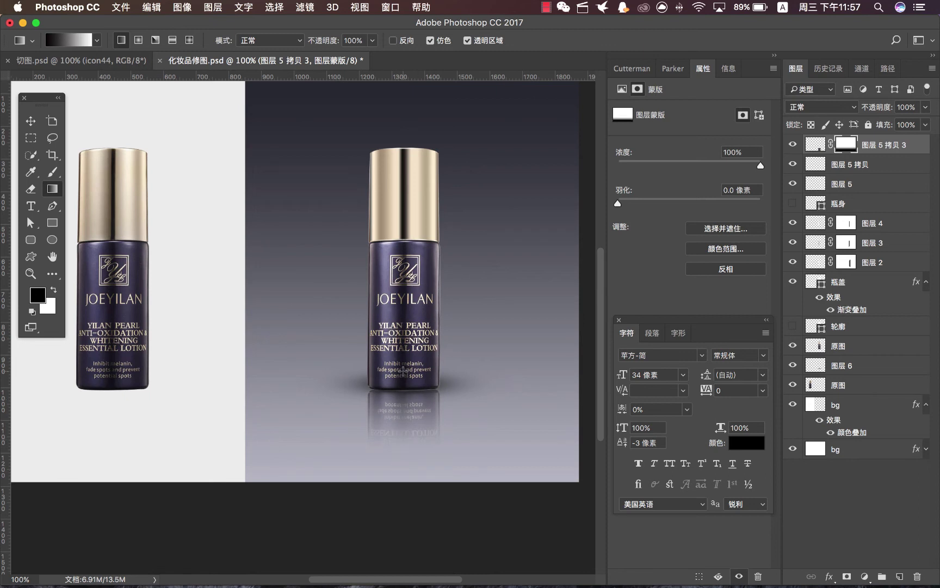
left_click_drag(417, 441, 417, 312)
left_click_drag(415, 439, 416, 301)
left_click_drag(408, 443, 413, 271)
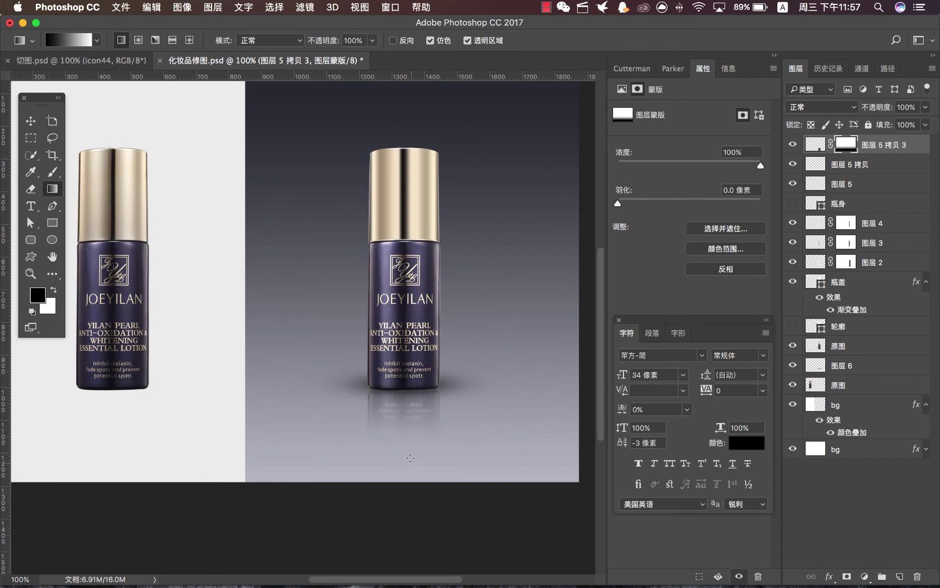
Set the reflection layer's opacity to 60% and view the whole image beside the original bottle.
key("6")
left_click(25, 273)
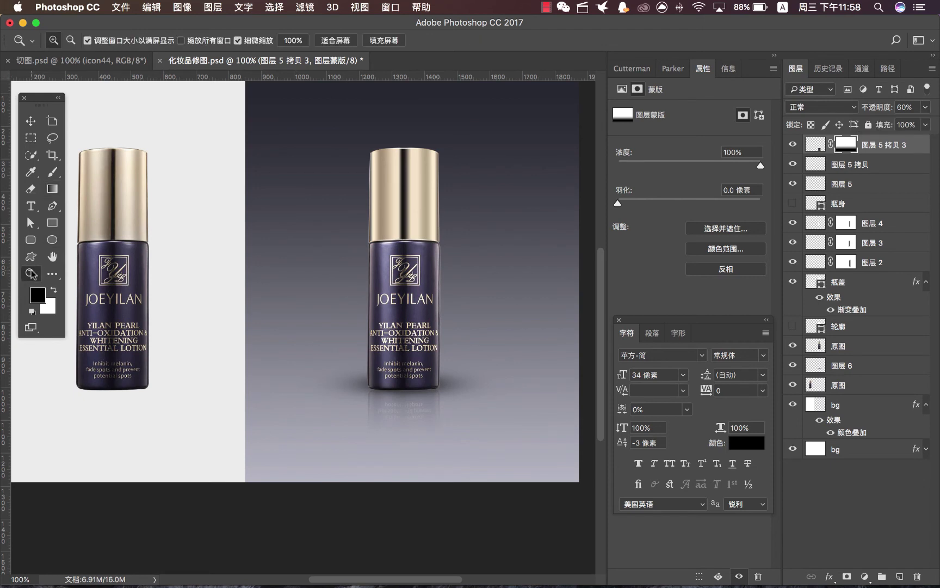
scroll(49, 261, "down", 2)
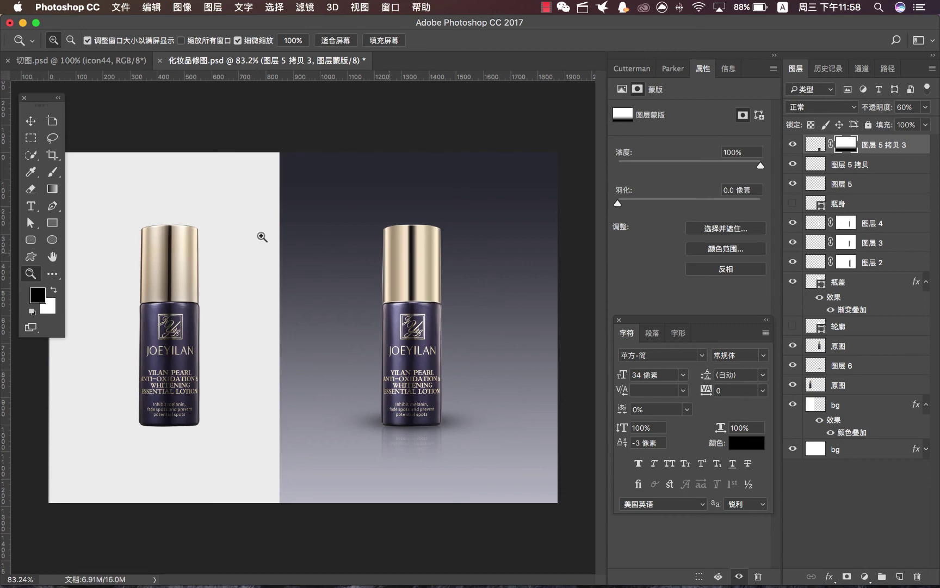
key("w")
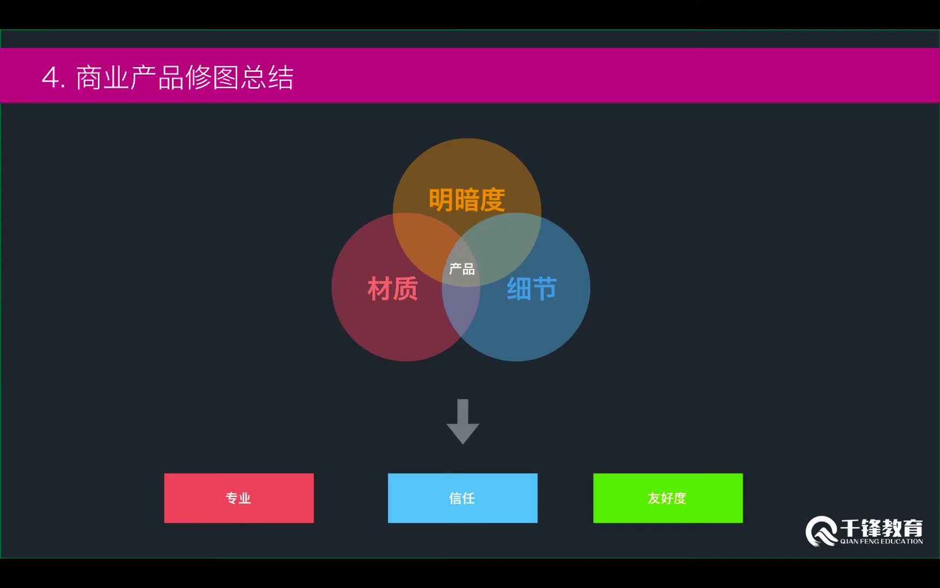